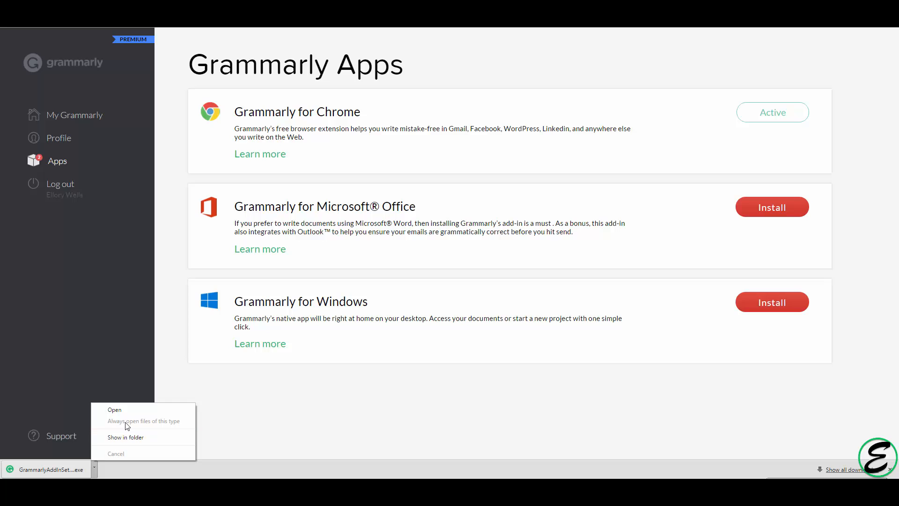
Run the downloaded Grammarly add-in installer from its folder and install Grammarly for both Word and Outlook.
{"action": "left_click", "coordinate": [126, 437]}
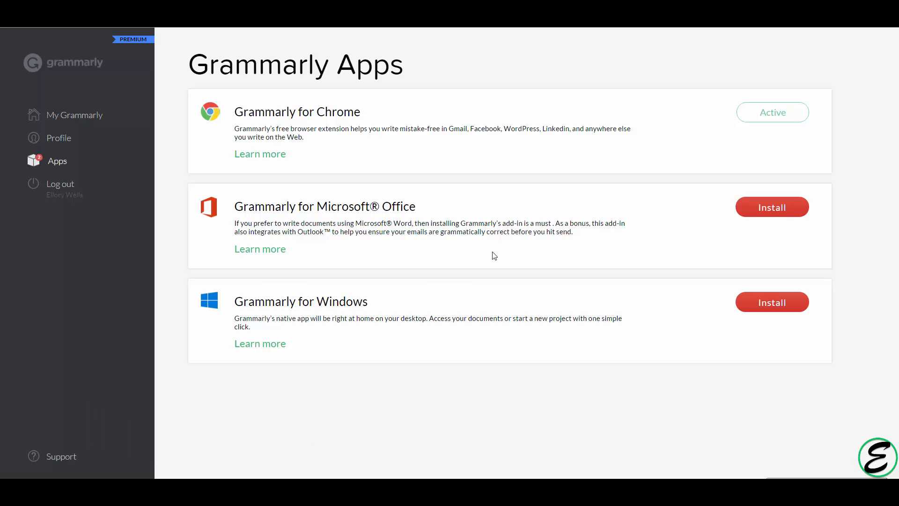
{"action": "left_click", "coordinate": [443, 326]}
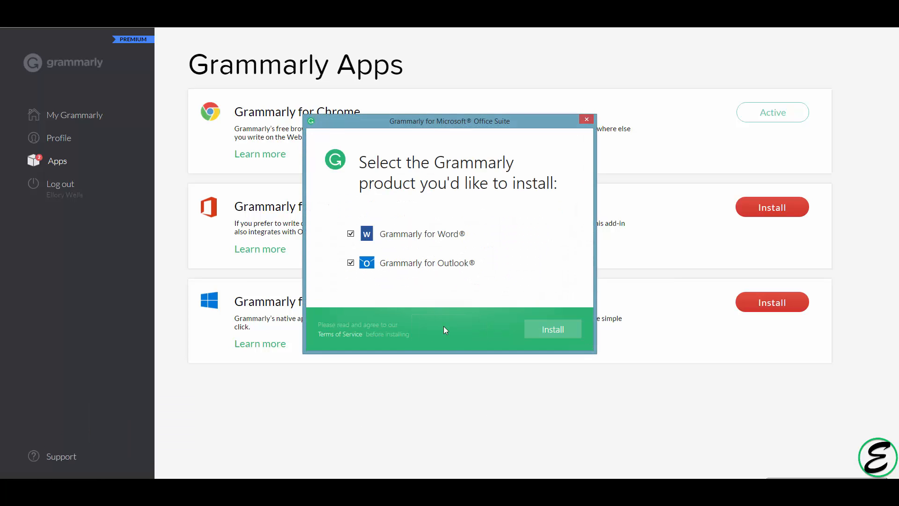
{"action": "left_click", "coordinate": [560, 328]}
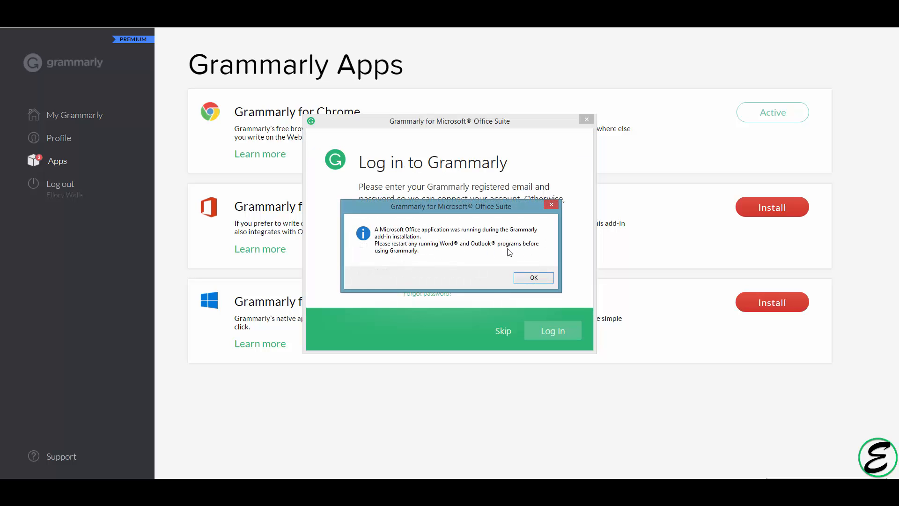
Close the running Word window and acknowledge the installer's notice about restarting Office programs.
{"action": "right_click", "coordinate": [418, 491]}
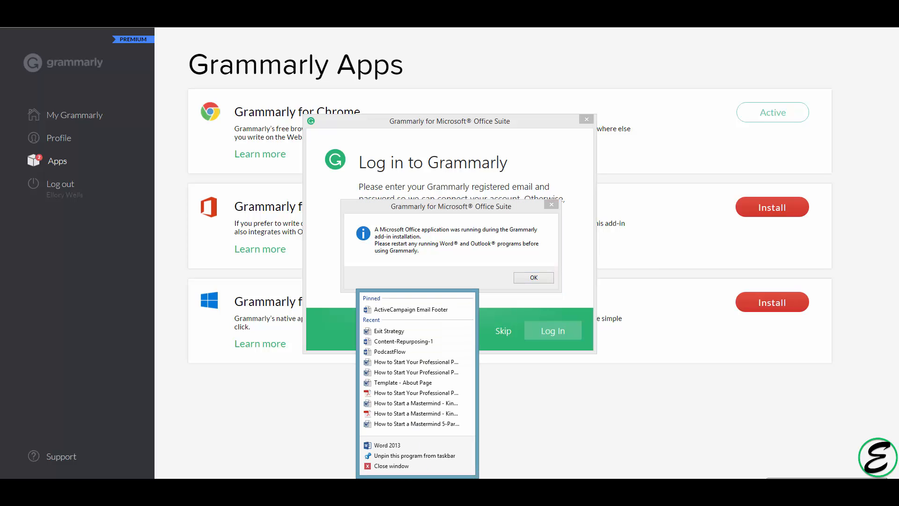
{"action": "left_click", "coordinate": [418, 463]}
{"action": "left_click", "coordinate": [454, 257]}
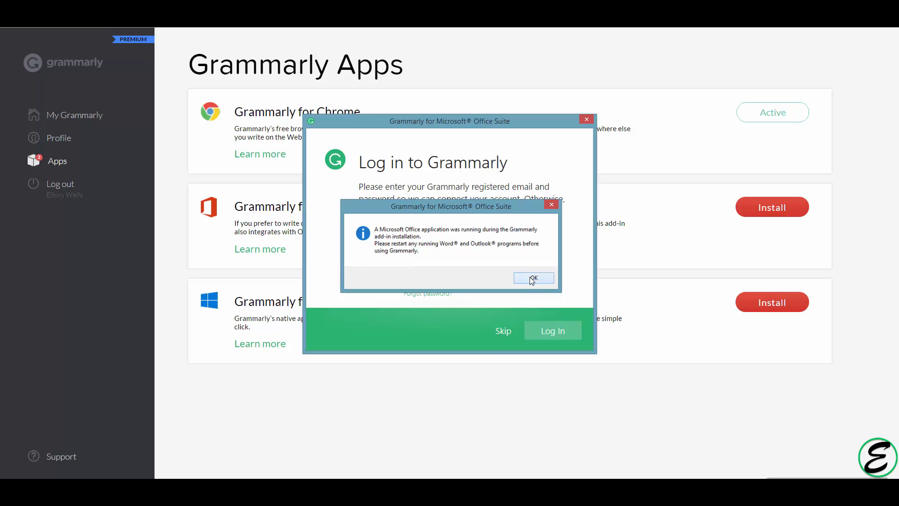
{"action": "left_click", "coordinate": [533, 277]}
Log in to Grammarly in the installer with the account e-mail and password, and finish the setup.
{"action": "left_click", "coordinate": [433, 244]}
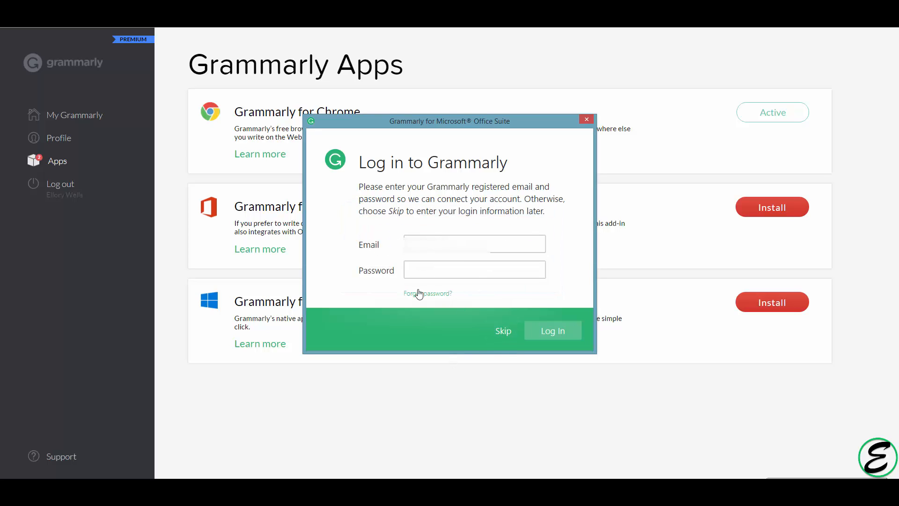
{"action": "type", "text": "********************"}
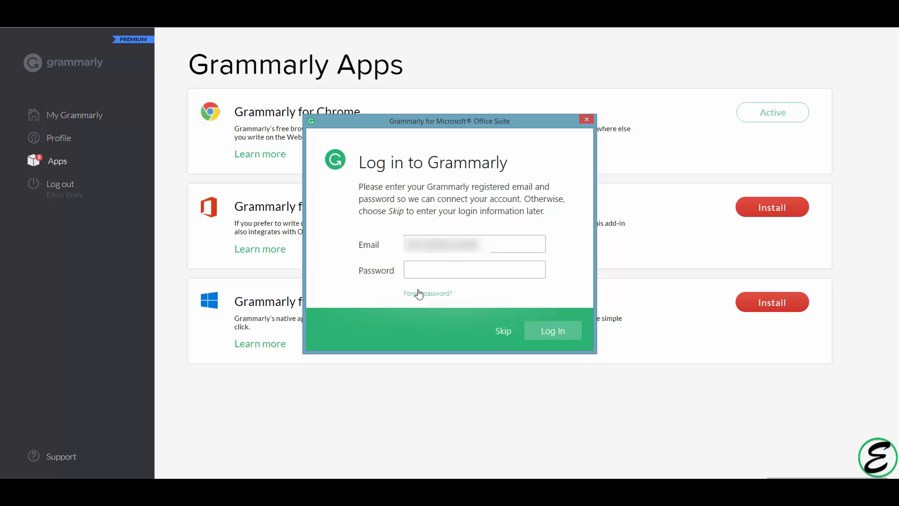
{"action": "type", "text": "**n"}
{"action": "key", "text": "Tab"}
{"action": "type", "text": "**********"}
{"action": "left_click", "coordinate": [557, 331]}
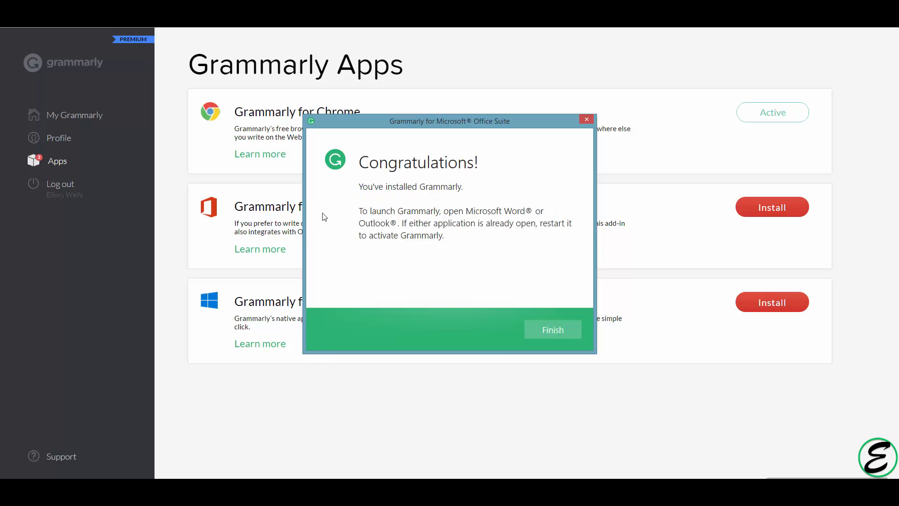
{"action": "left_click", "coordinate": [552, 331]}
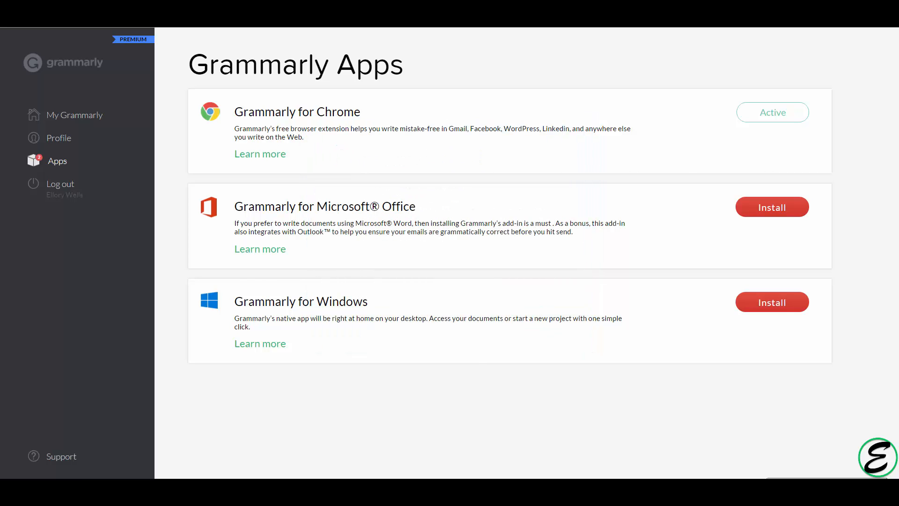
Open the recent document Exit Strategy in Word 2013.
{"action": "right_click", "coordinate": [418, 492]}
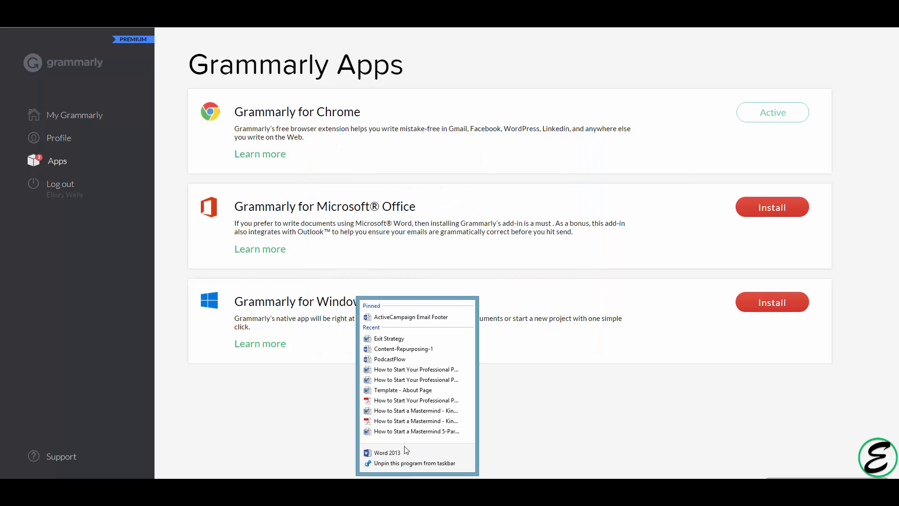
{"action": "left_click", "coordinate": [411, 339]}
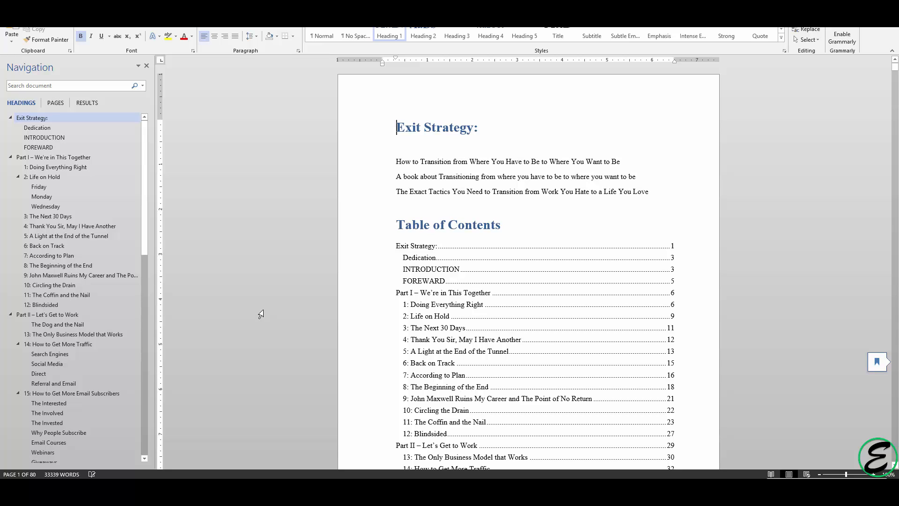
{"action": "left_click", "coordinate": [468, 305]}
Enable Grammarly for the document and acknowledge its auto-save and undo notices.
{"action": "left_click", "coordinate": [808, 121]}
{"action": "left_click", "coordinate": [843, 35]}
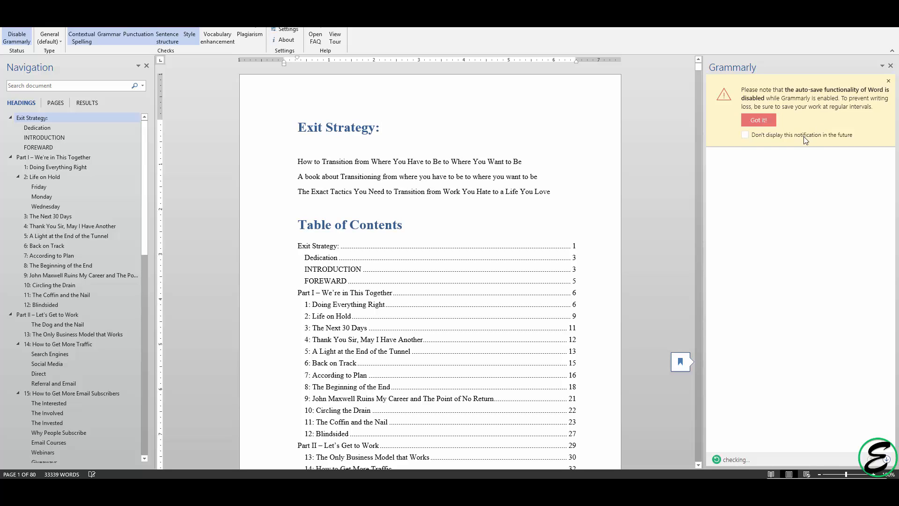
{"action": "left_click", "coordinate": [758, 119]}
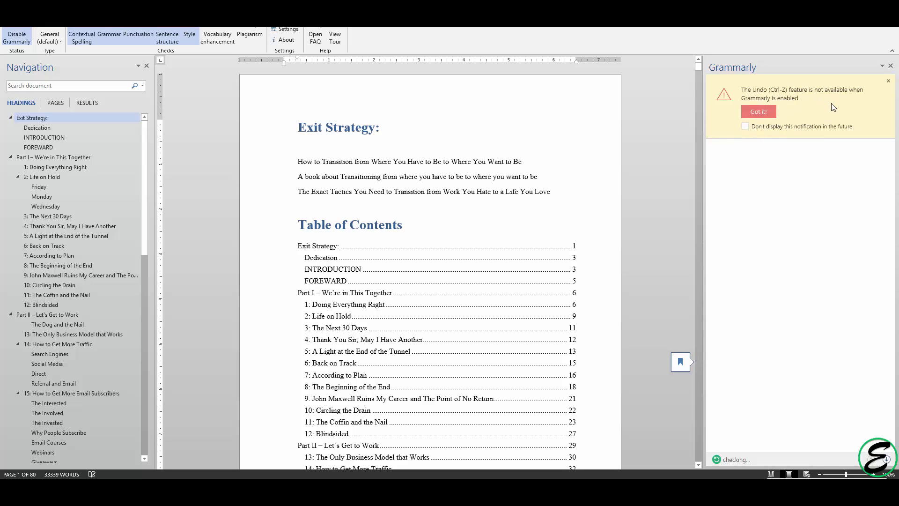
{"action": "left_click", "coordinate": [758, 112]}
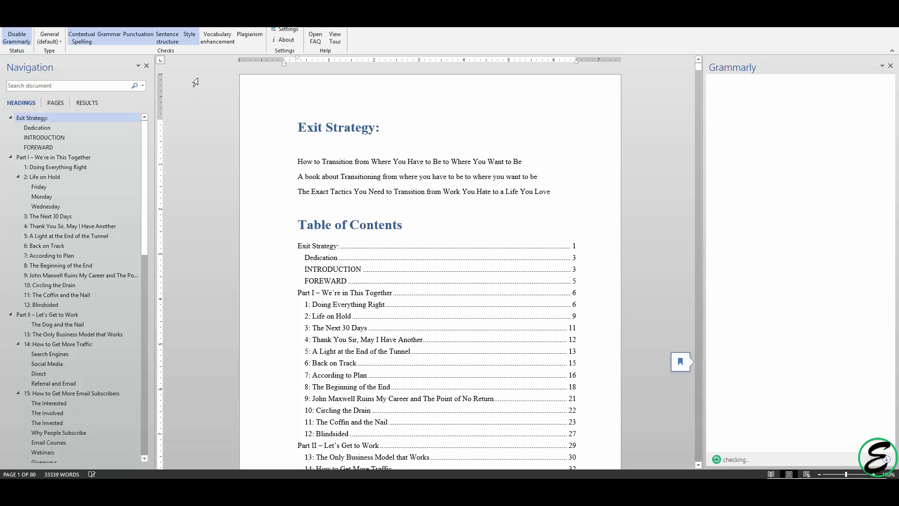
{"action": "left_click", "coordinate": [209, 108]}
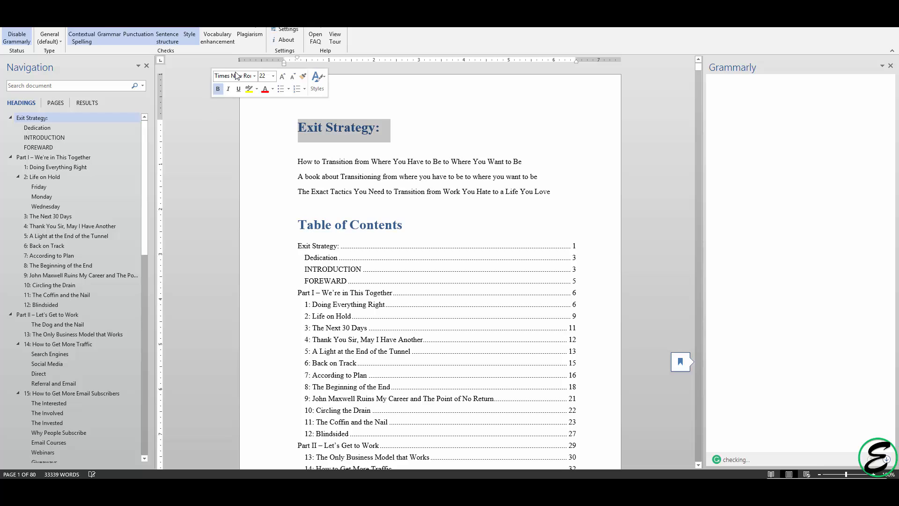
{"action": "left_click", "coordinate": [432, 176]}
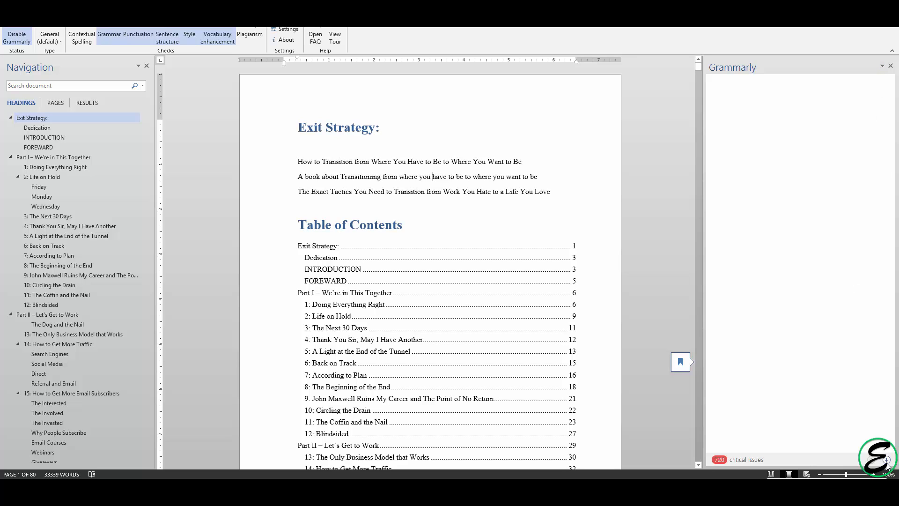
Accept Grammarly's missing commas after "business" and "entrepreneur" in the Introduction, and dismiss the "haven't born" suggestion.
{"action": "scroll", "coordinate": [691, 442], "scroll_direction": "down", "scroll_amount": 20}
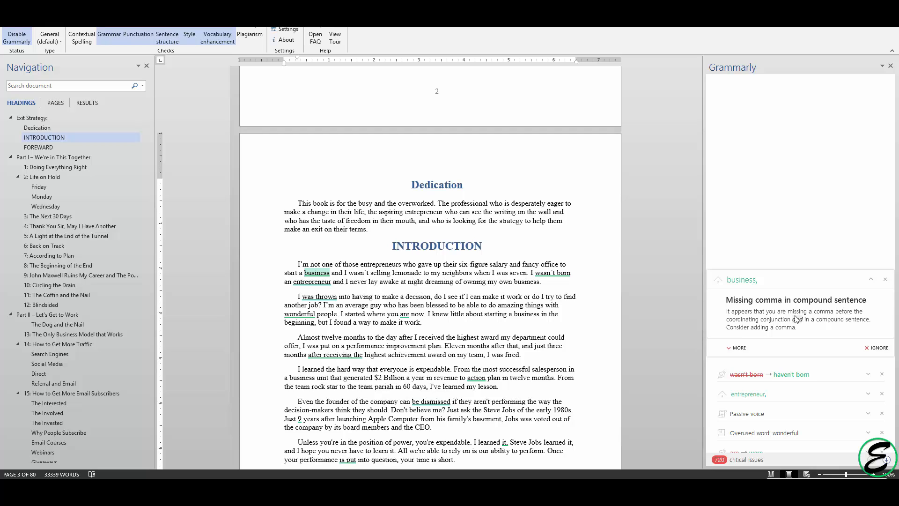
{"action": "left_click", "coordinate": [742, 281]}
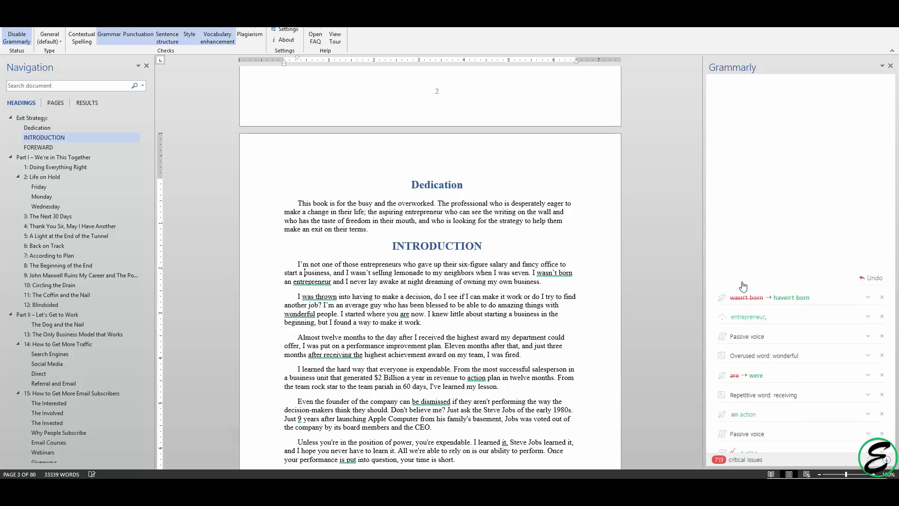
{"action": "left_click", "coordinate": [771, 286]}
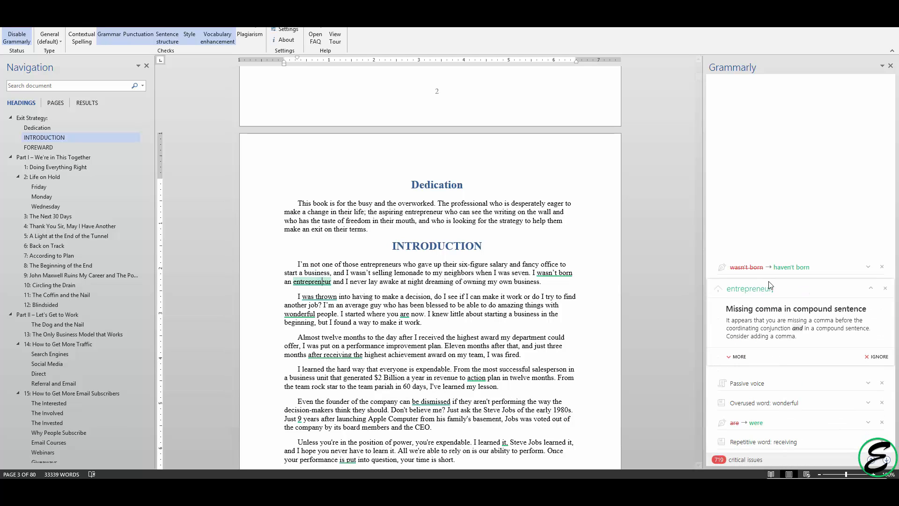
{"action": "left_click", "coordinate": [770, 285]}
{"action": "left_click", "coordinate": [882, 267]}
Dismiss the passive-voice suggestion for "was thrown" in the Introduction and go through the "are" to "were" suggestion.
{"action": "left_click", "coordinate": [754, 302]}
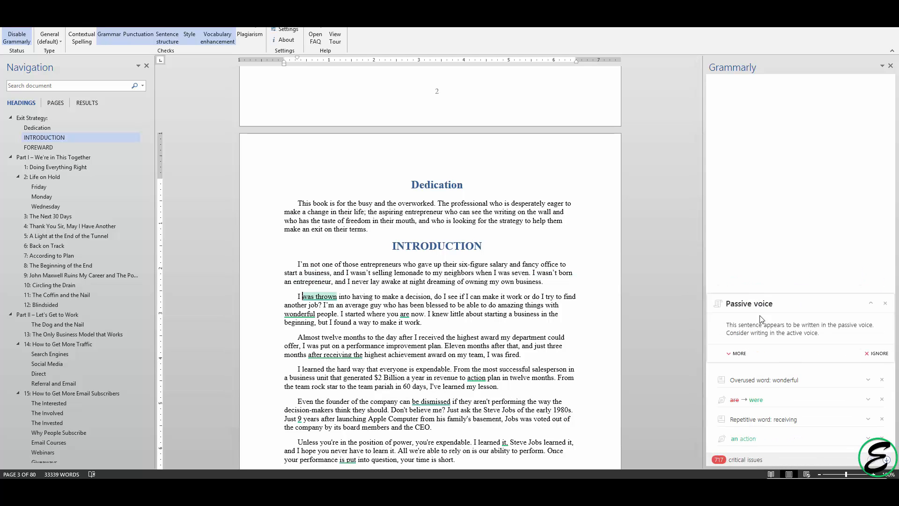
{"action": "left_click", "coordinate": [729, 353]}
{"action": "left_click", "coordinate": [878, 438]}
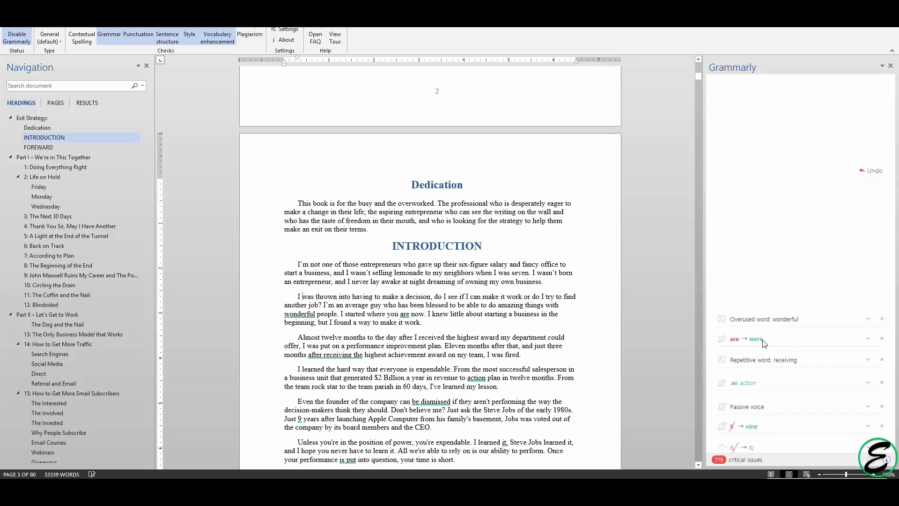
{"action": "left_click", "coordinate": [787, 338]}
{"action": "left_click", "coordinate": [763, 299]}
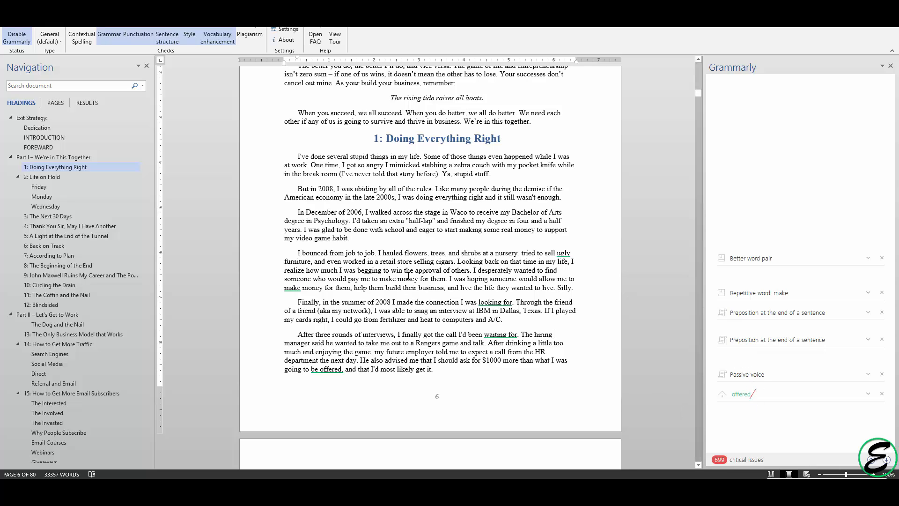
Start Word's built-in spelling and grammar check and close the Grammarly pane.
{"action": "left_click", "coordinate": [36, 24]}
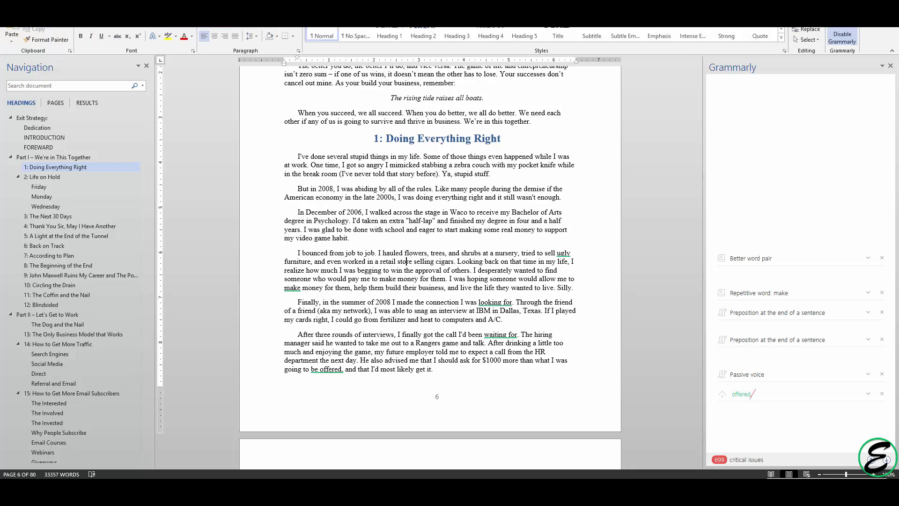
{"action": "left_click", "coordinate": [241, 24]}
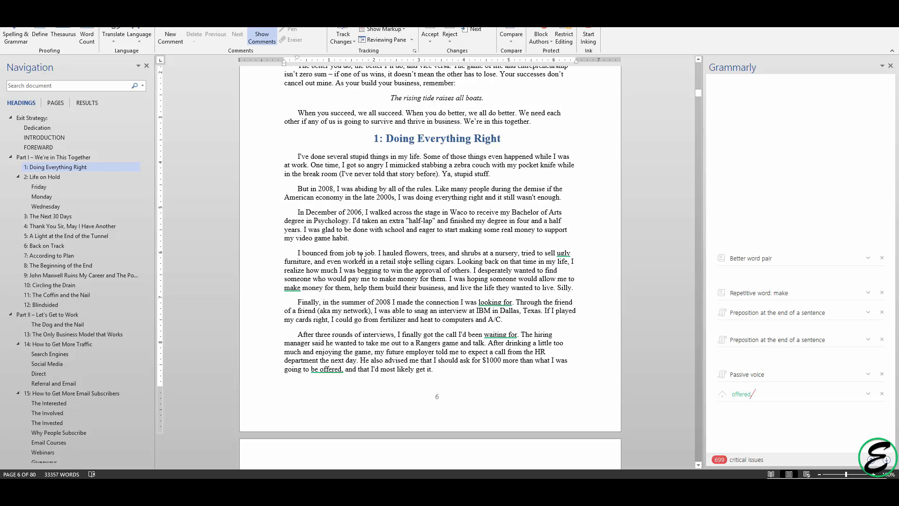
{"action": "left_click", "coordinate": [16, 38]}
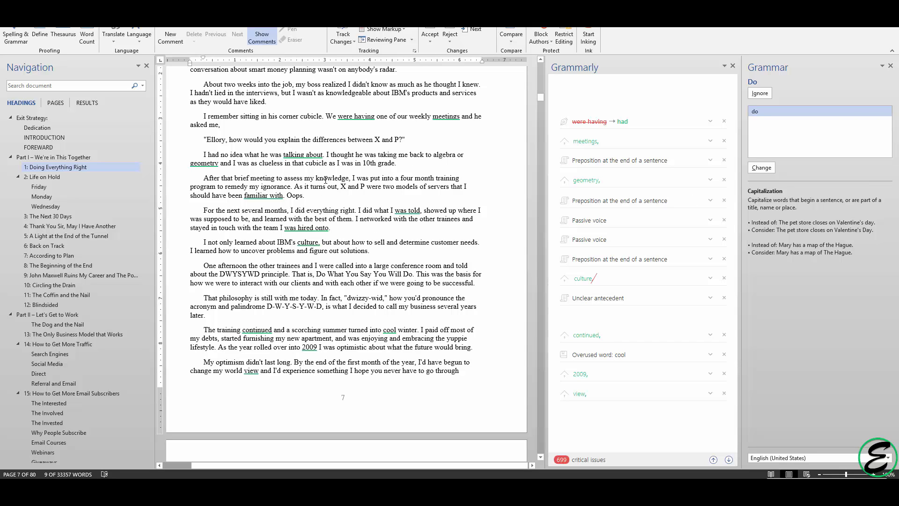
{"action": "left_click", "coordinate": [732, 66]}
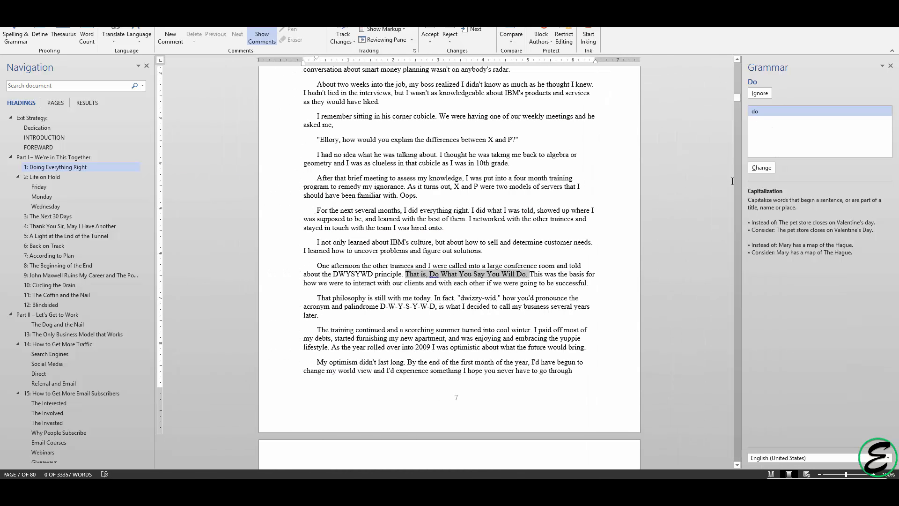
Ignore the capitalization suggestions for "Do", "Corporate" and "Eagle", and change "The" to "the" in the chapter 9 heading.
{"action": "left_click", "coordinate": [761, 93]}
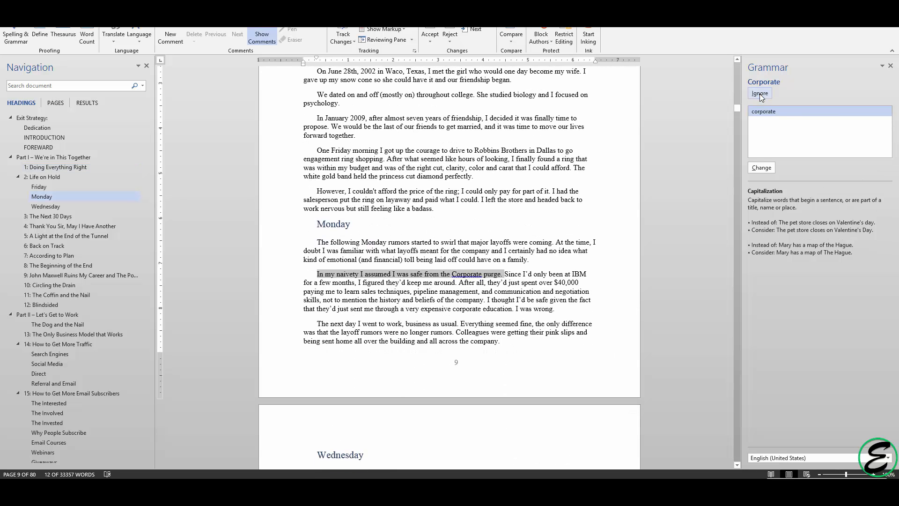
{"action": "left_click", "coordinate": [761, 94]}
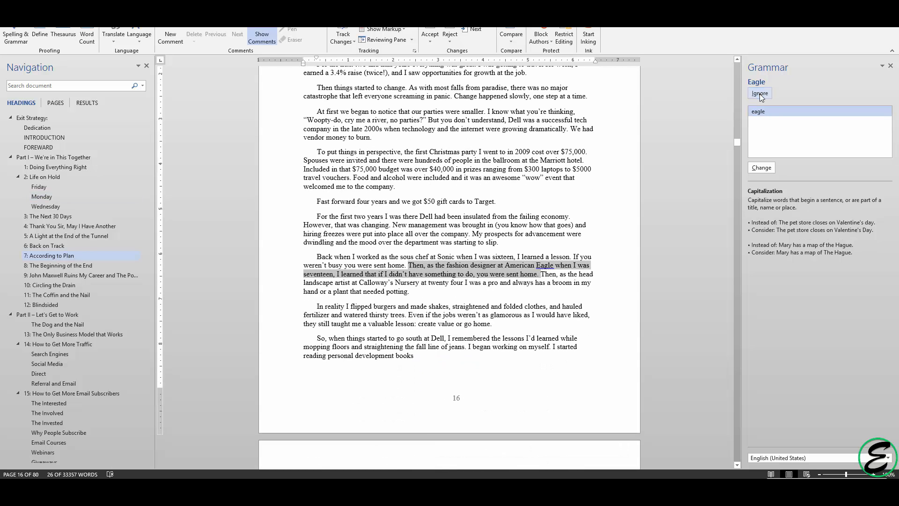
{"action": "left_click", "coordinate": [760, 95]}
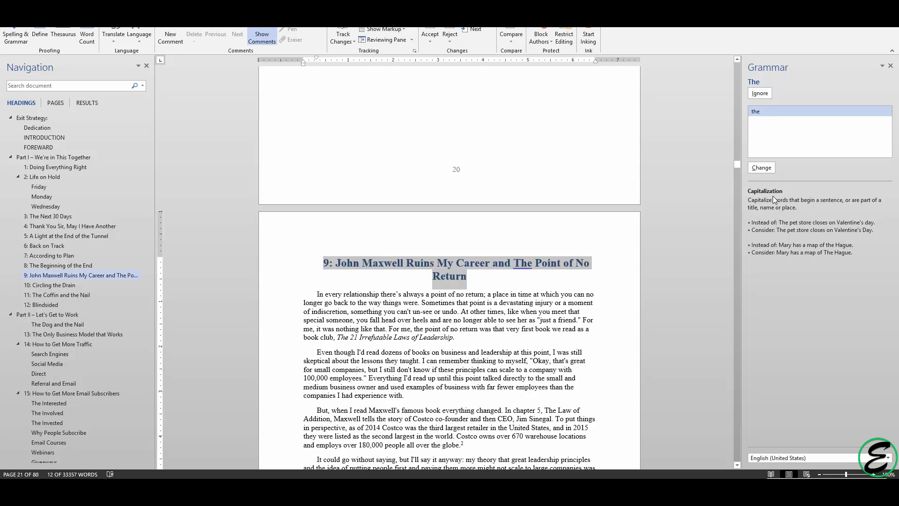
{"action": "left_click", "coordinate": [762, 169]}
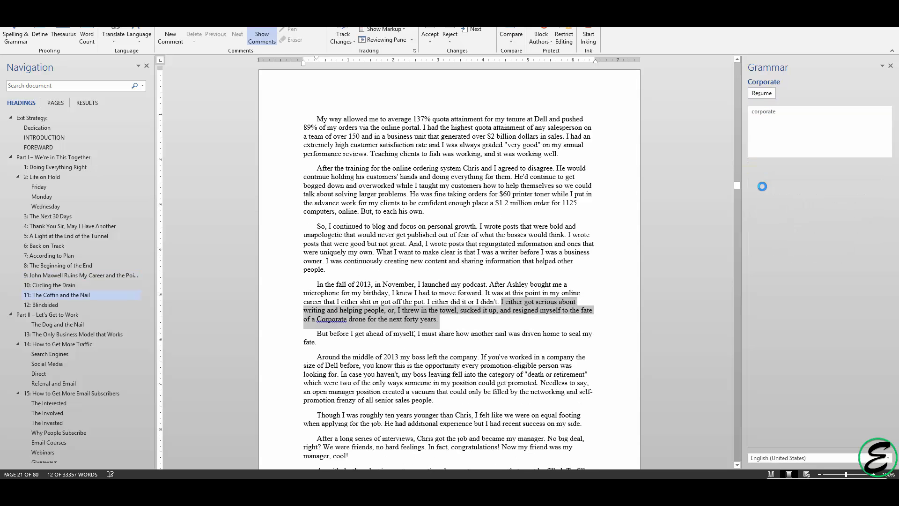
Resume the check and extend it to the rest of the document, ignoring the flags on "Scammy", "your" and "About".
{"action": "left_click", "coordinate": [761, 93]}
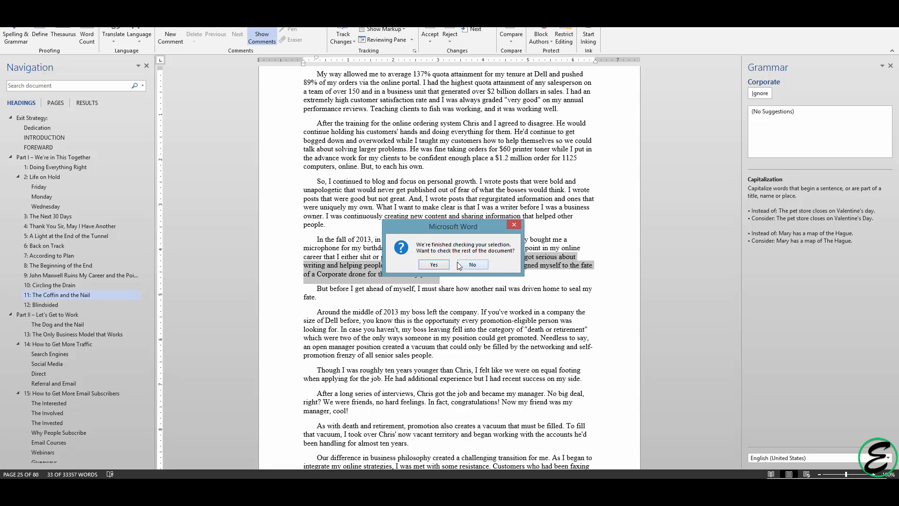
{"action": "left_click", "coordinate": [433, 264]}
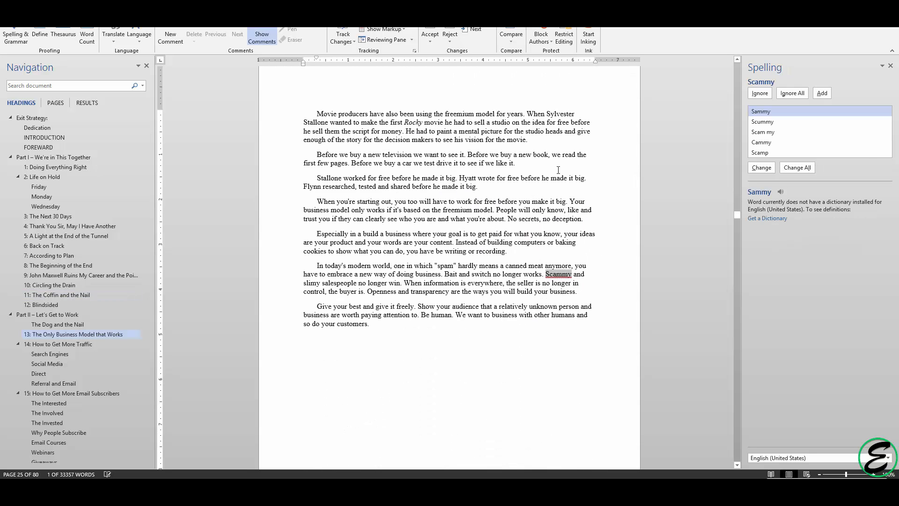
{"action": "left_click", "coordinate": [760, 93]}
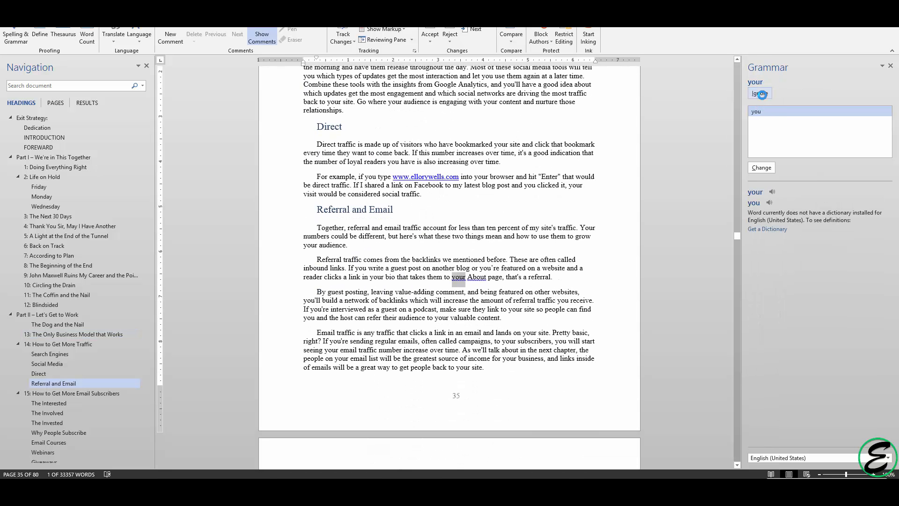
{"action": "left_click", "coordinate": [760, 94]}
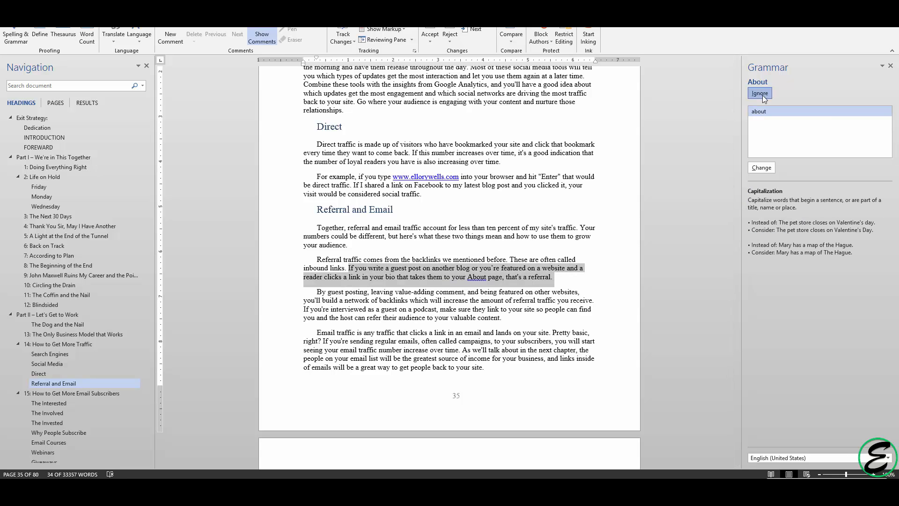
{"action": "left_click", "coordinate": [760, 94]}
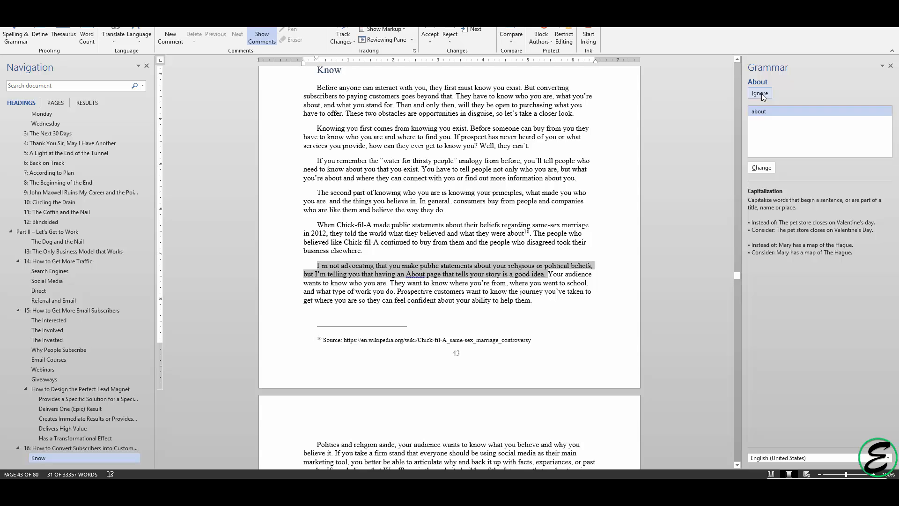
Ignore the flags on "About", both occurrences of "Ws", "lp" and the "Through" in the heading "Expertise Through Learning".
{"action": "left_click", "coordinate": [760, 93]}
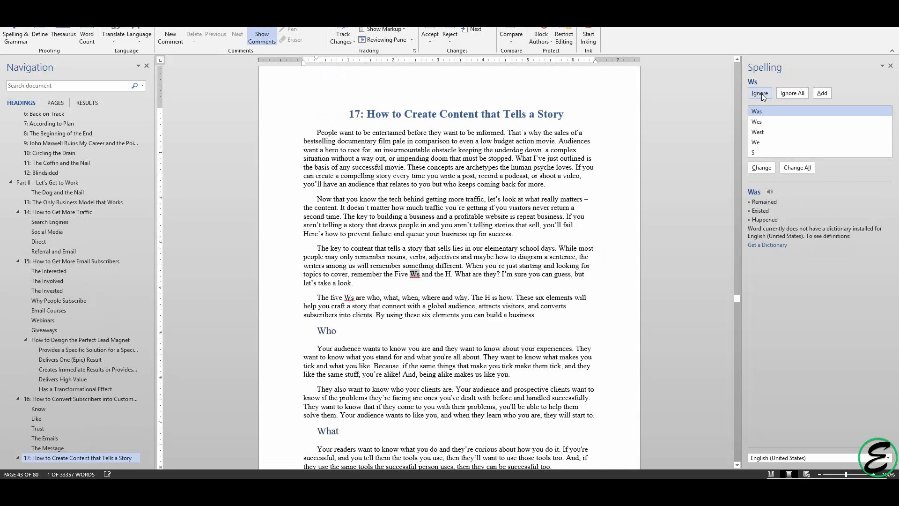
{"action": "left_click", "coordinate": [759, 94]}
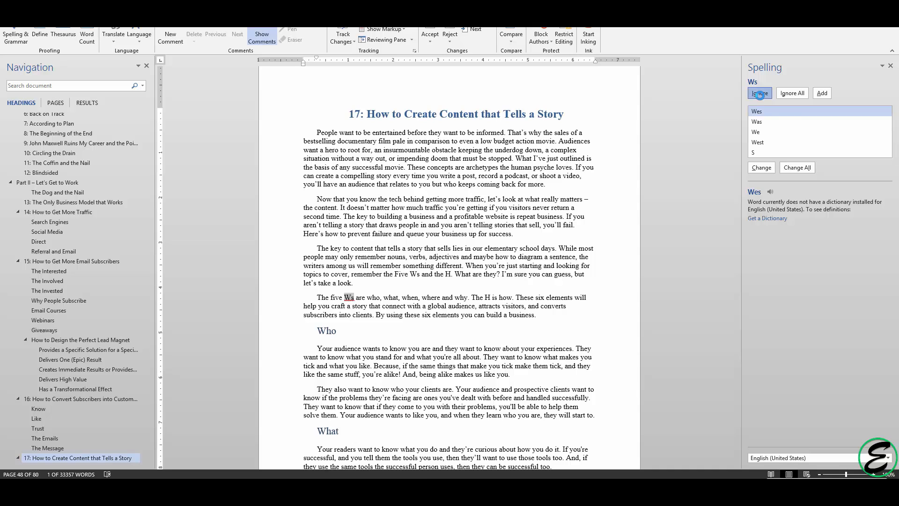
{"action": "left_click", "coordinate": [760, 93]}
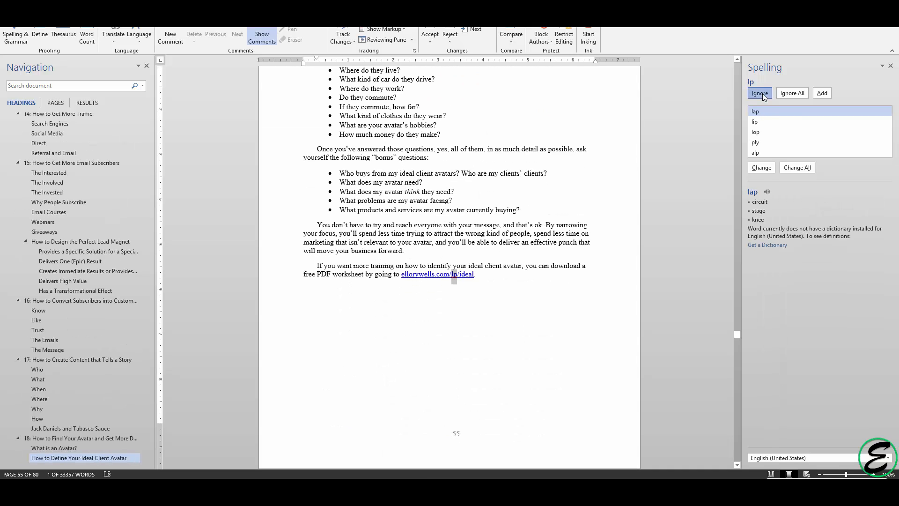
{"action": "left_click", "coordinate": [760, 94]}
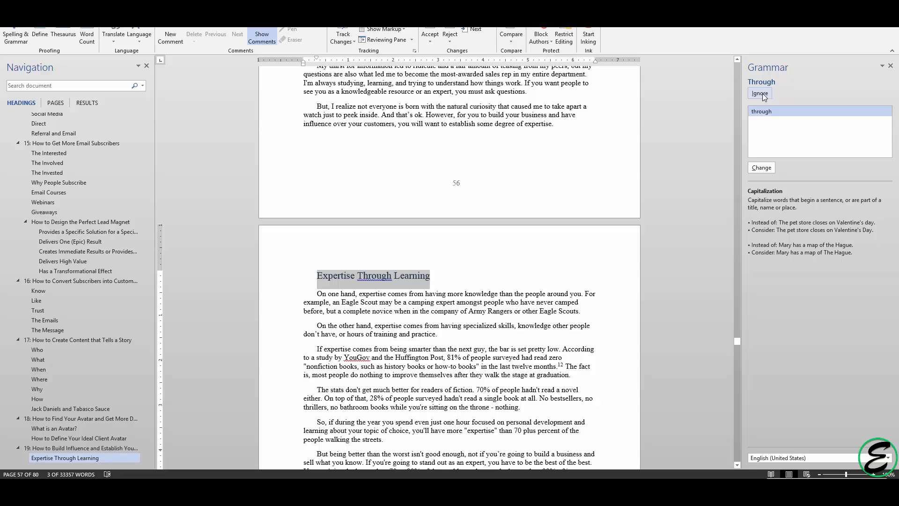
{"action": "left_click", "coordinate": [763, 95]}
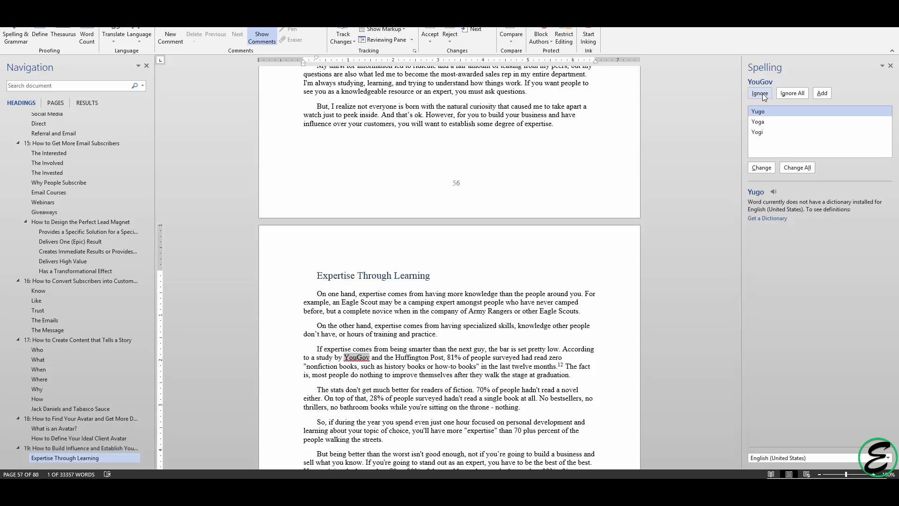
Ignore "YouGov", the "Through" in "Expertise Through Results" and the remaining flags, and close the completion message and readability statistics.
{"action": "left_click", "coordinate": [760, 93]}
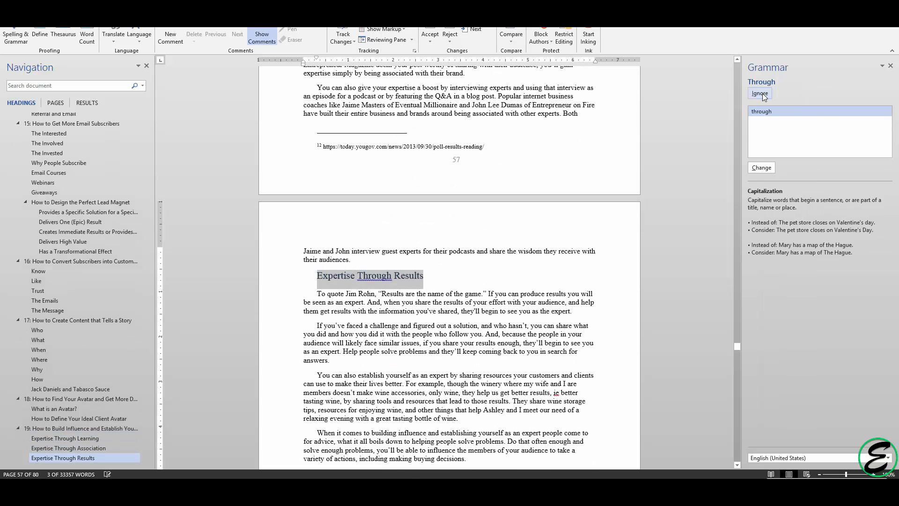
{"action": "left_click", "coordinate": [760, 93]}
{"action": "left_click", "coordinate": [759, 94]}
{"action": "left_click", "coordinate": [760, 94]}
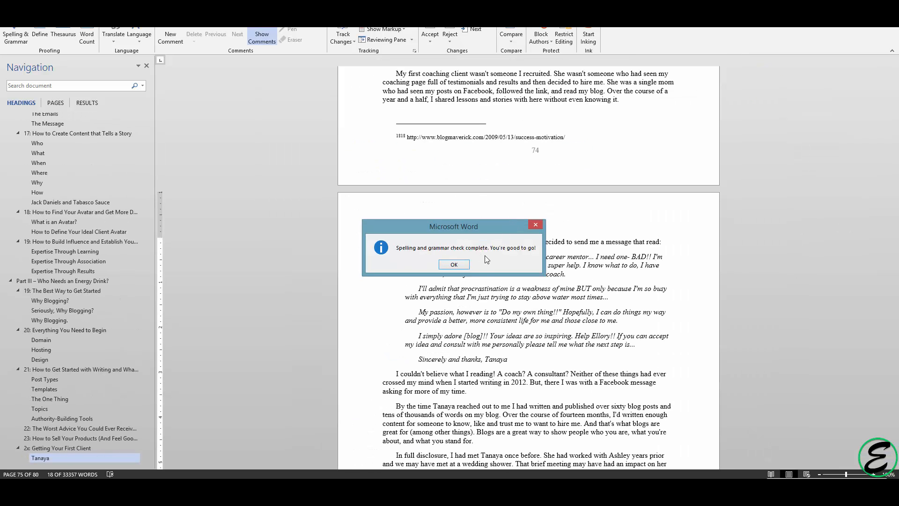
{"action": "left_click", "coordinate": [457, 265]}
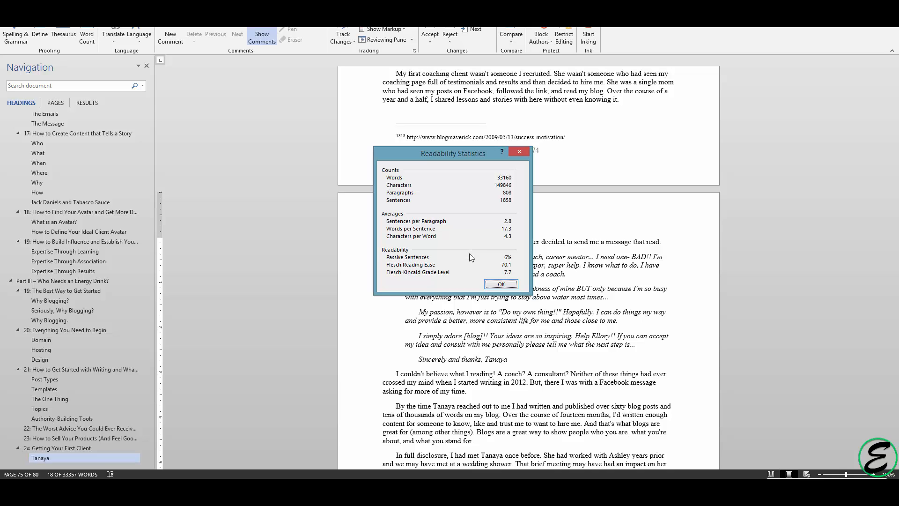
{"action": "left_click", "coordinate": [500, 284]}
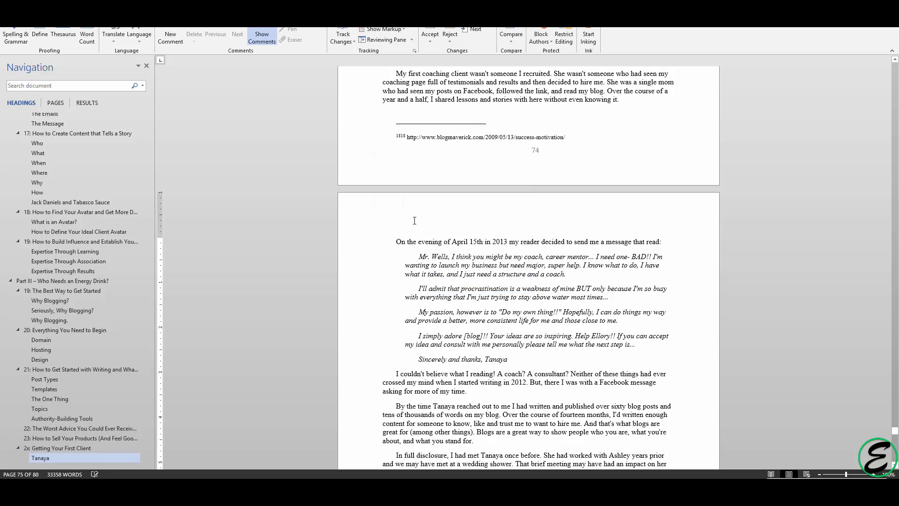
Enable Grammarly for the document again, and open and close the Grammarly settings.
{"action": "left_click", "coordinate": [19, 26]}
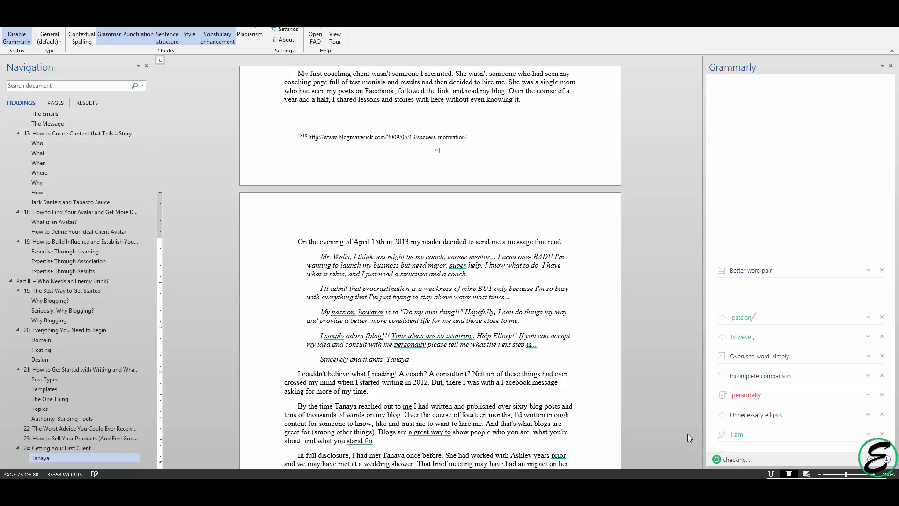
{"action": "left_click", "coordinate": [285, 32]}
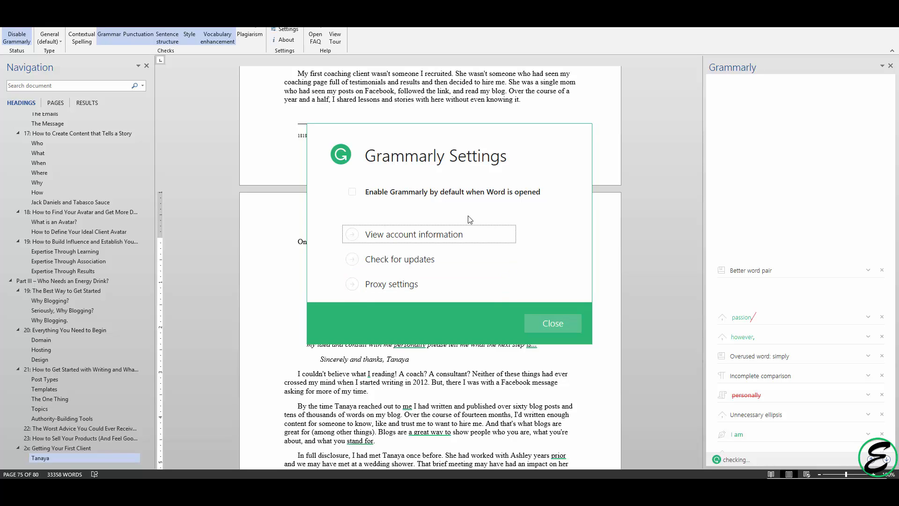
{"action": "left_click", "coordinate": [552, 323]}
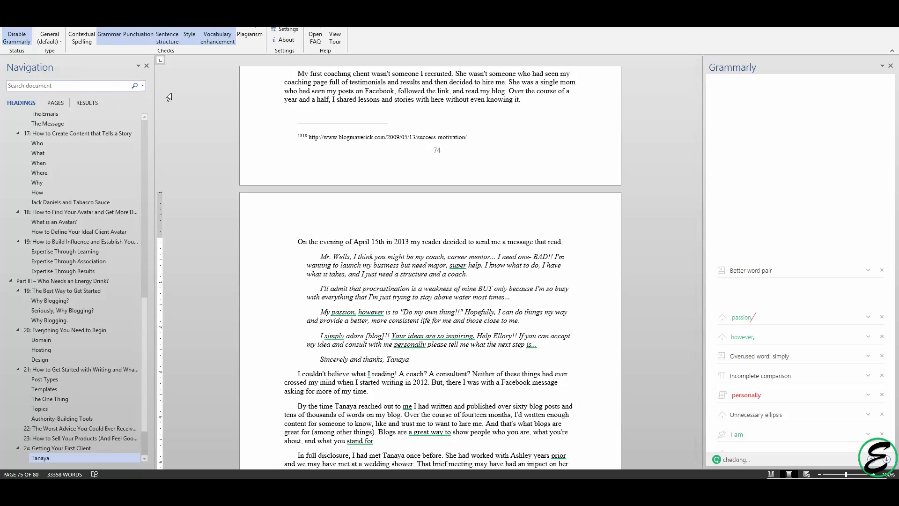
Browse Grammarly's document types down to Personal blog post under Casual, and open and close its help information.
{"action": "left_click", "coordinate": [60, 42]}
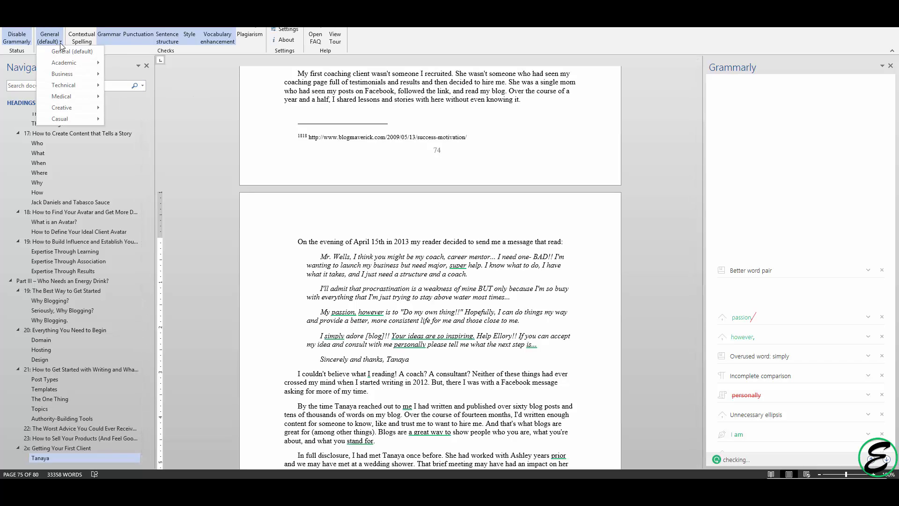
{"action": "left_click", "coordinate": [61, 43]}
{"action": "left_click", "coordinate": [54, 39]}
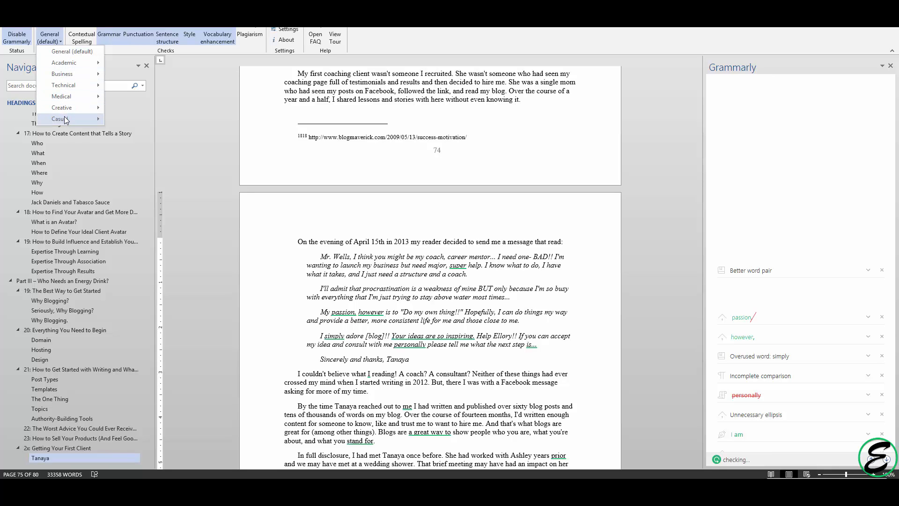
{"action": "mouse_move", "coordinate": [66, 121]}
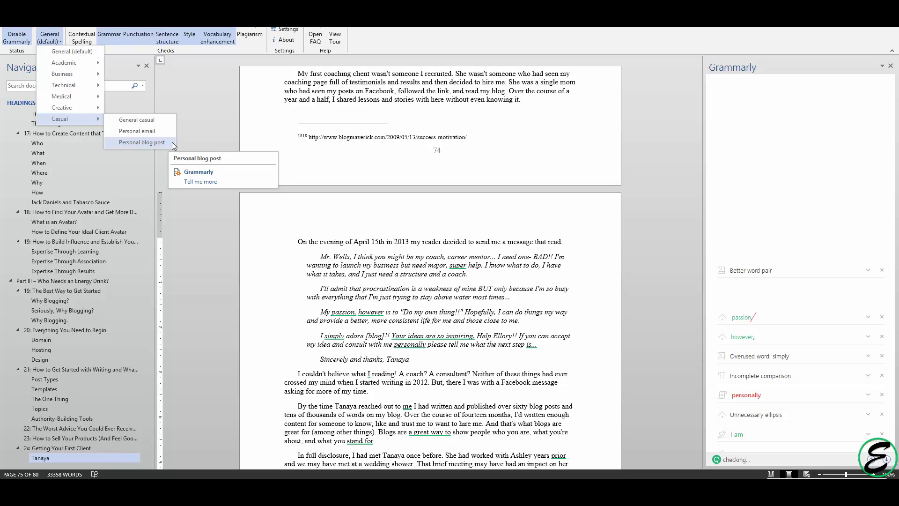
{"action": "left_click", "coordinate": [197, 183]}
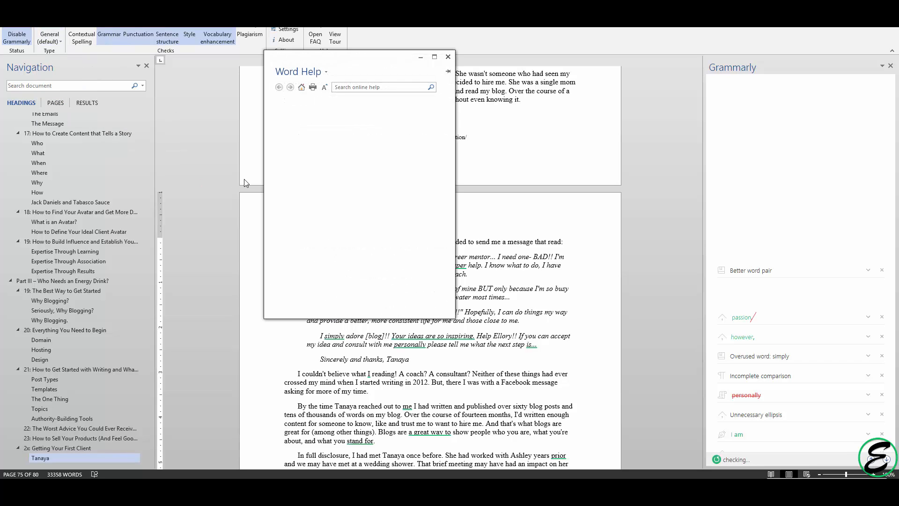
{"action": "left_click", "coordinate": [448, 57]}
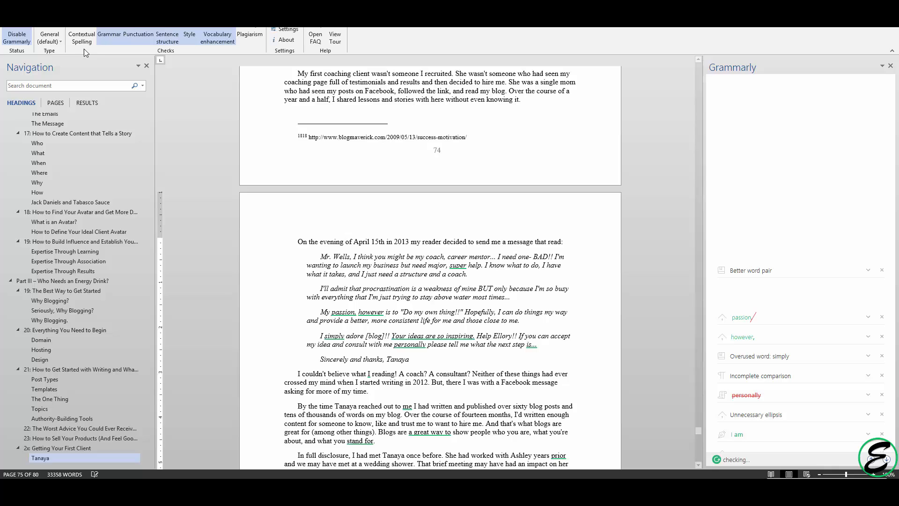
View the Grammarly help topics for the Personal blog post type once more, close them and return to the document types.
{"action": "left_click", "coordinate": [49, 37]}
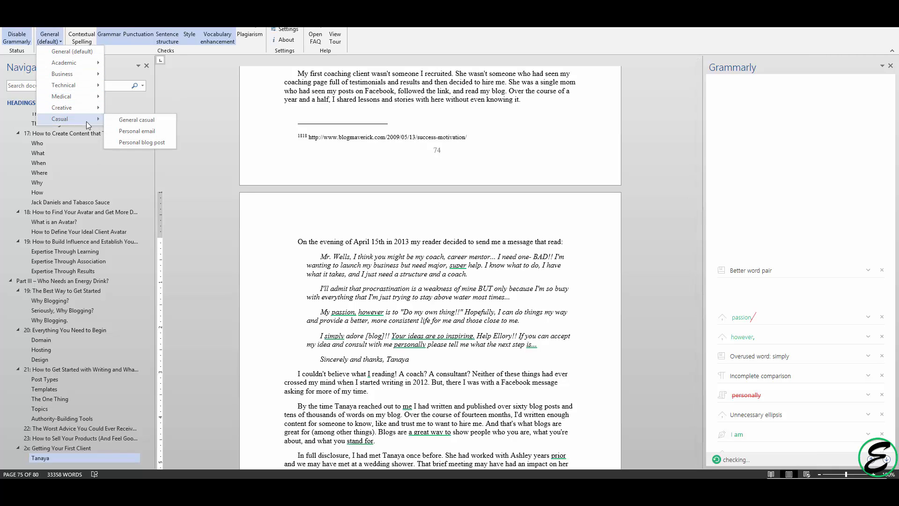
{"action": "mouse_move", "coordinate": [146, 144]}
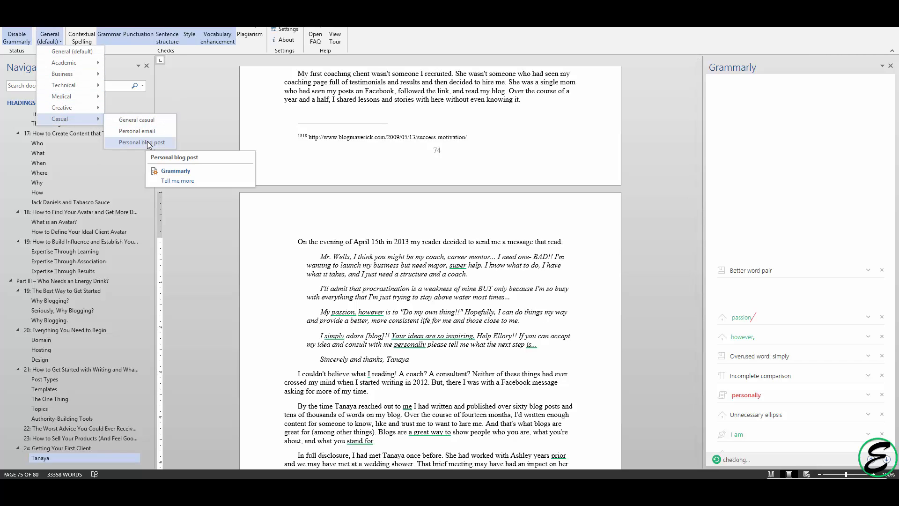
{"action": "left_click", "coordinate": [180, 171]}
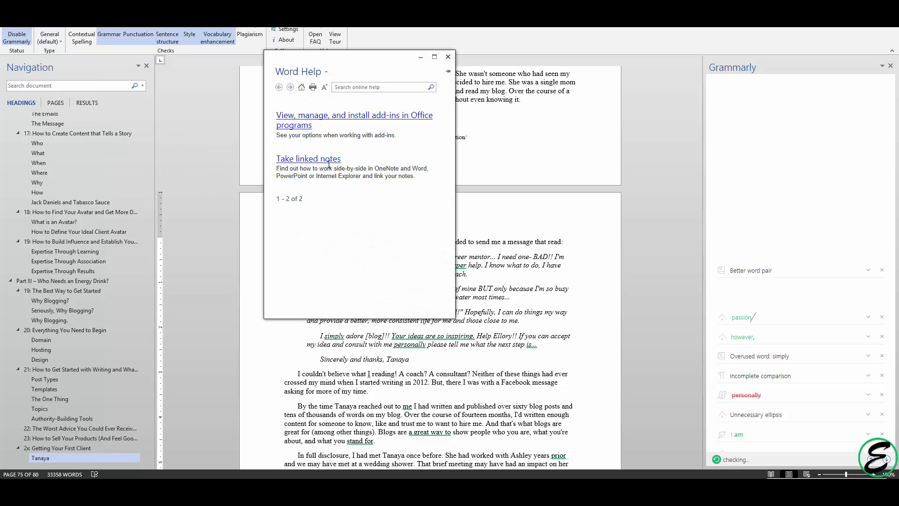
{"action": "left_click", "coordinate": [448, 58]}
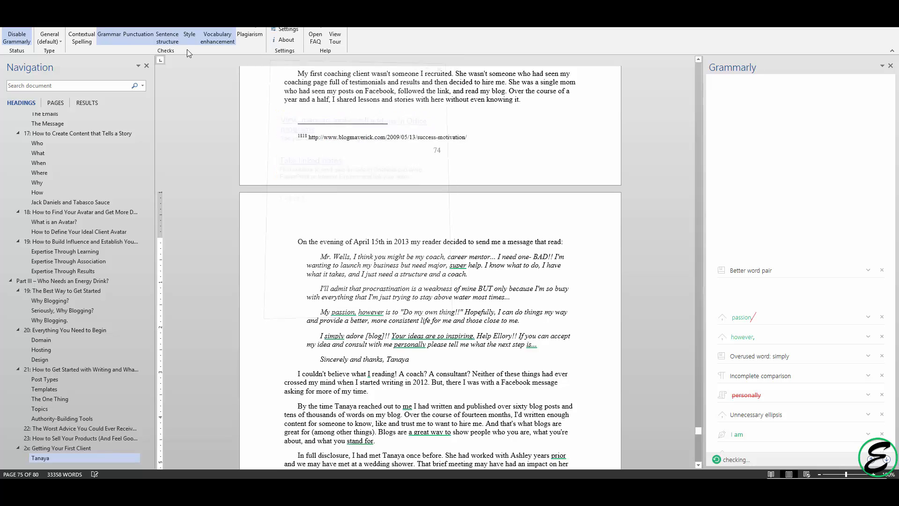
{"action": "left_click", "coordinate": [50, 38]}
{"action": "left_click", "coordinate": [49, 37]}
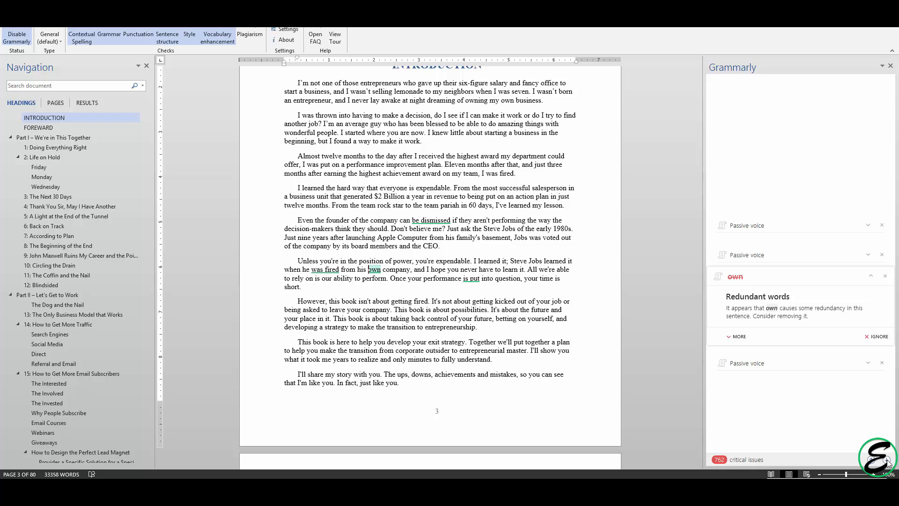
Remove the redundant word "own" from the Introduction and advance through the following Grammarly suggestions.
{"action": "left_click", "coordinate": [773, 309]}
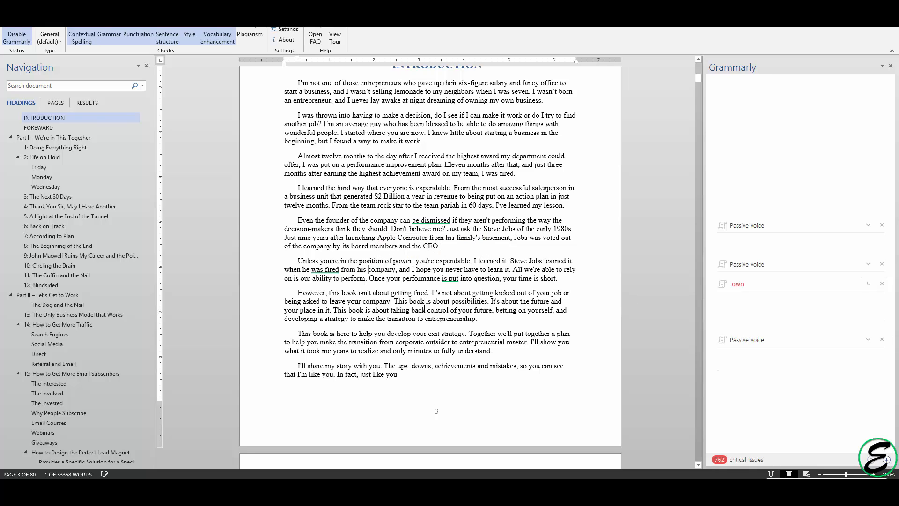
{"action": "left_click", "coordinate": [782, 298]}
{"action": "left_click", "coordinate": [888, 461]}
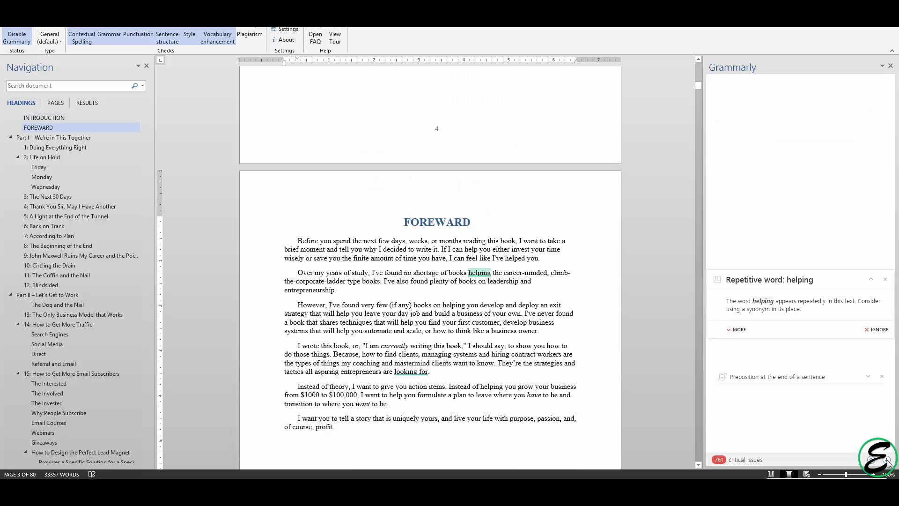
{"action": "left_click", "coordinate": [887, 461]}
{"action": "left_click", "coordinate": [888, 461]}
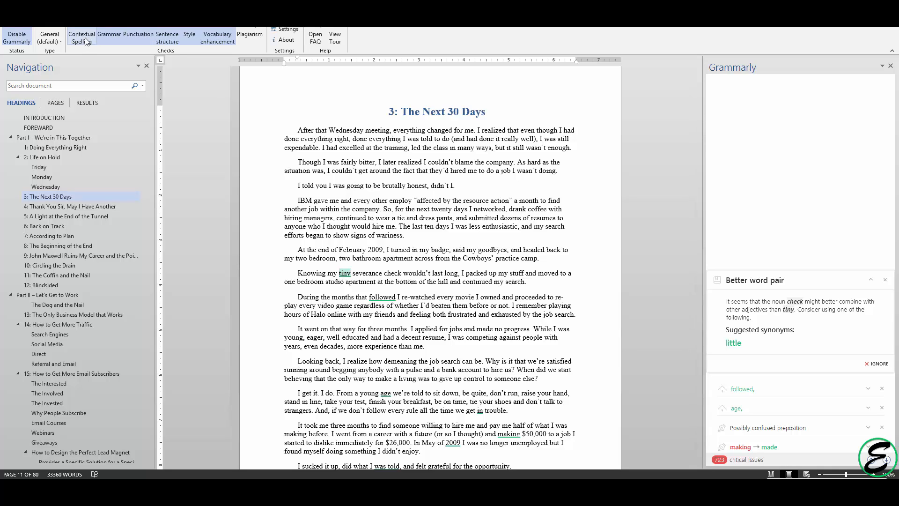
Turn off the Grammar, Punctuation, Sentence structure, Style and Vocabulary enhancement checks, keeping only Contextual Spelling on.
{"action": "left_click", "coordinate": [108, 38]}
{"action": "left_click", "coordinate": [136, 35]}
{"action": "left_click", "coordinate": [167, 38]}
{"action": "left_click", "coordinate": [190, 37]}
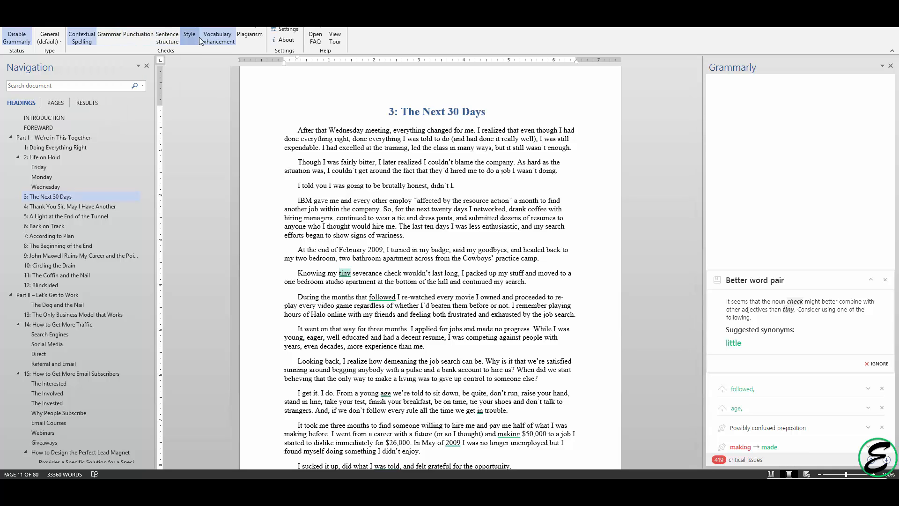
{"action": "left_click", "coordinate": [218, 38]}
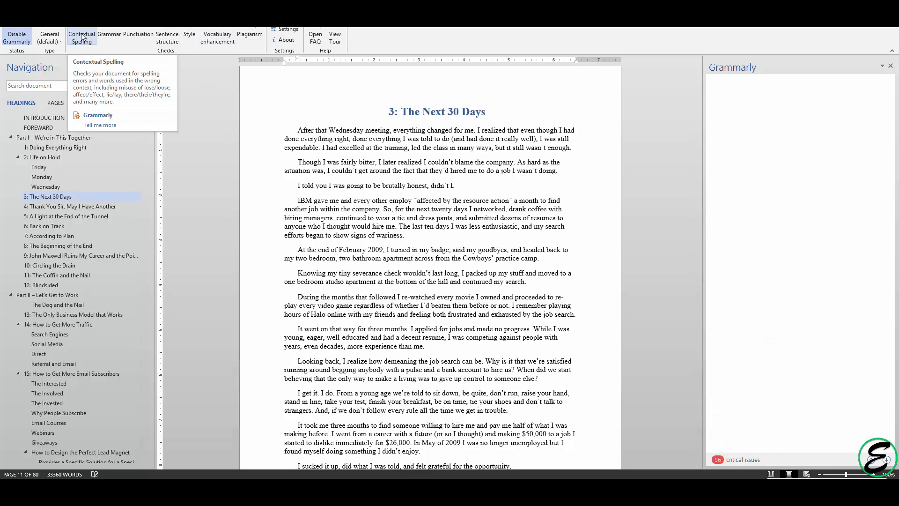
{"action": "left_click", "coordinate": [83, 39]}
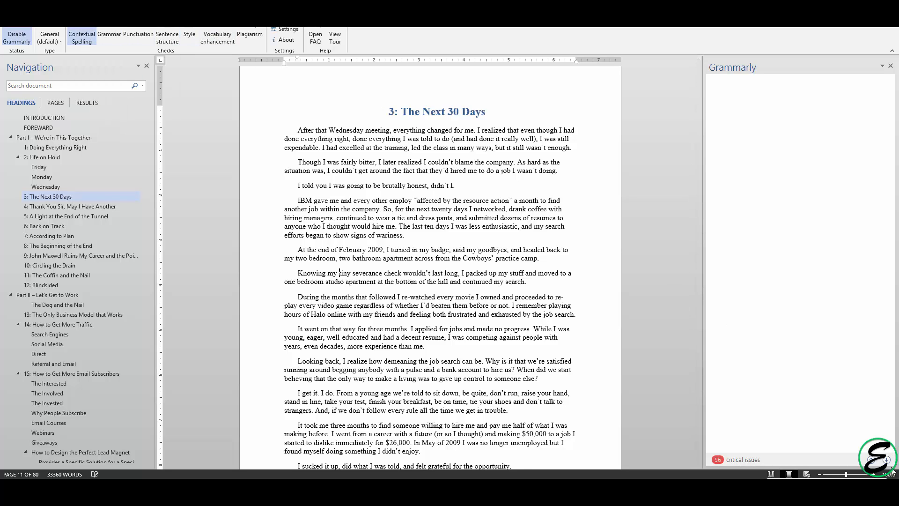
Review the contextual spelling suggestions in chapter 4 and look at the Academic document types.
{"action": "scroll", "coordinate": [795, 377], "scroll_direction": "down", "scroll_amount": 10}
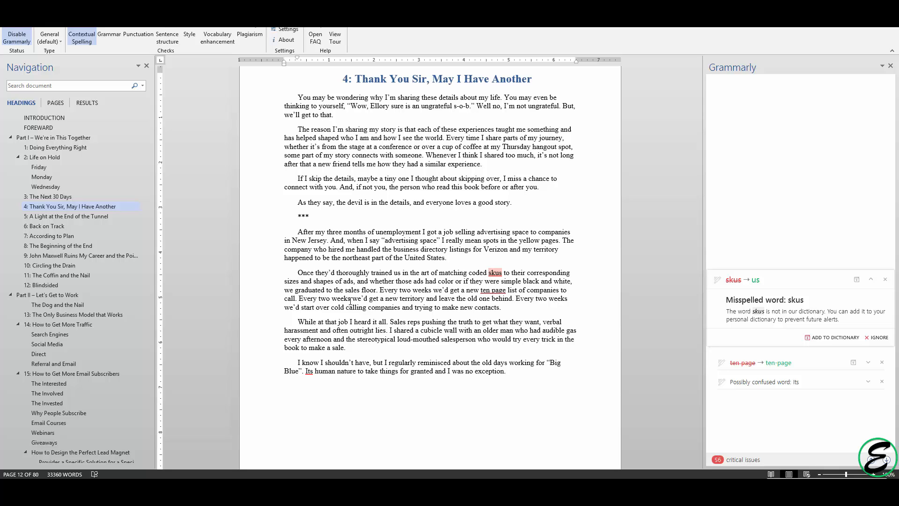
{"action": "left_click", "coordinate": [52, 40]}
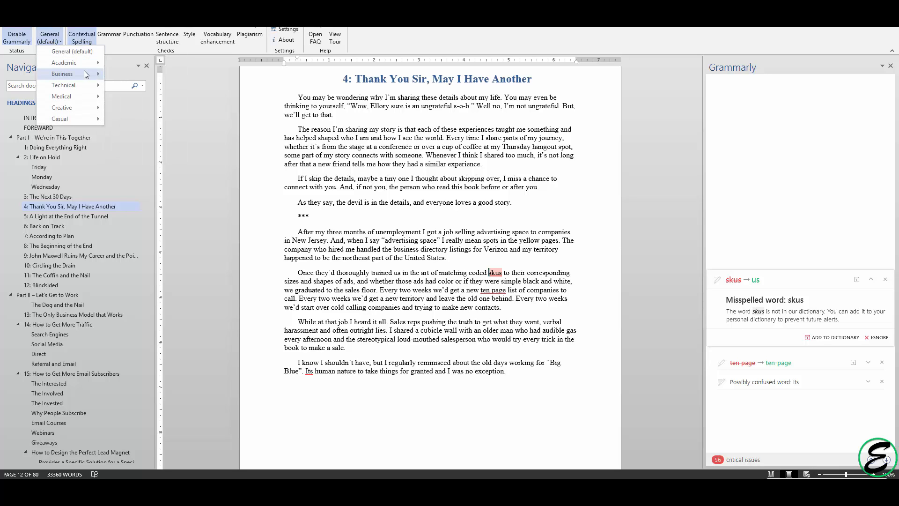
{"action": "mouse_move", "coordinate": [86, 68]}
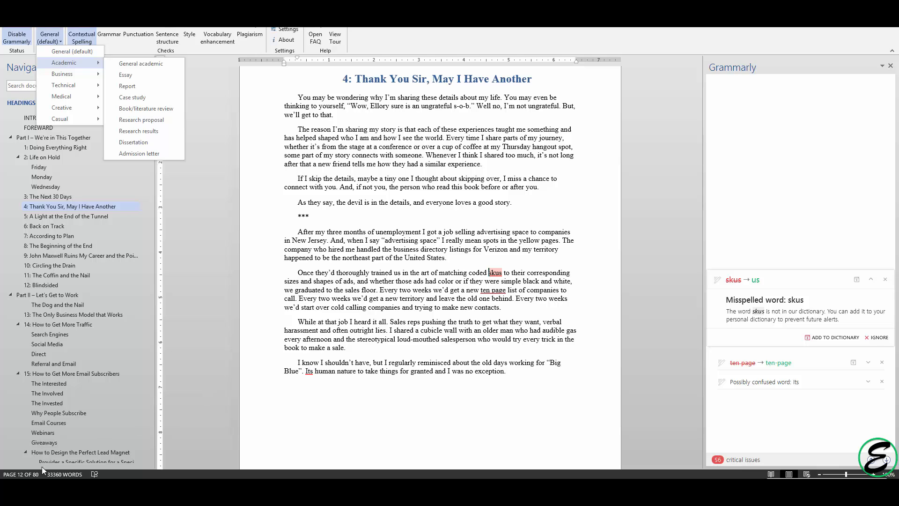
Open an incognito window in Google Chrome, go to ellorywells.com/grammarly and look through the Grammarly page.
{"action": "right_click", "coordinate": [18, 487]}
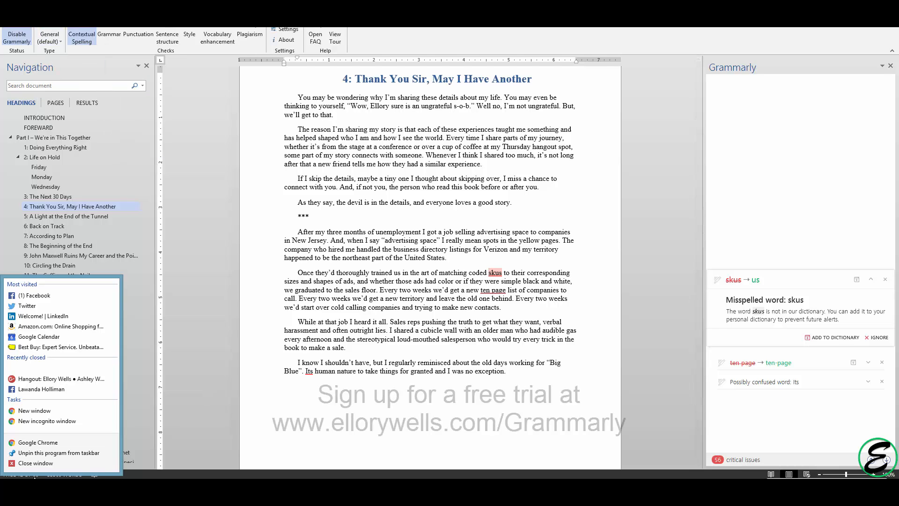
{"action": "left_click", "coordinate": [47, 421]}
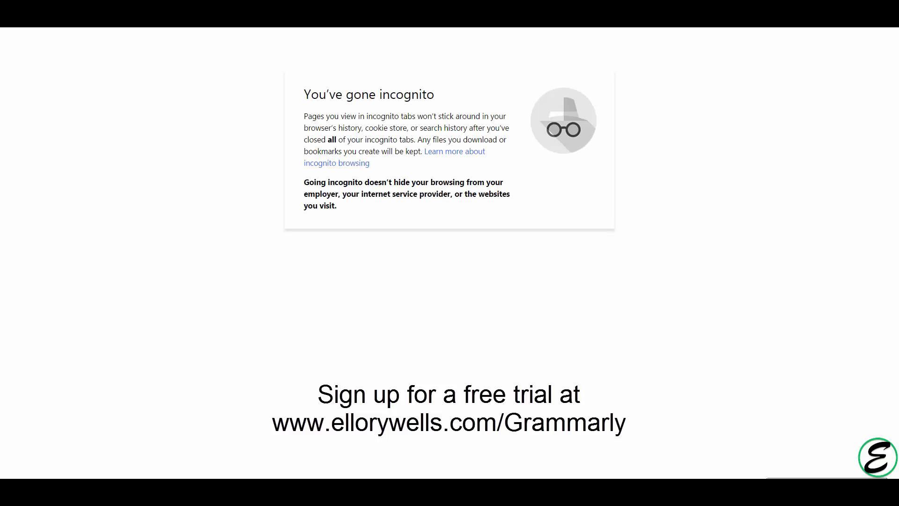
{"action": "type", "text": "ellorywells.com/grammarly"}
{"action": "key", "text": "Return"}
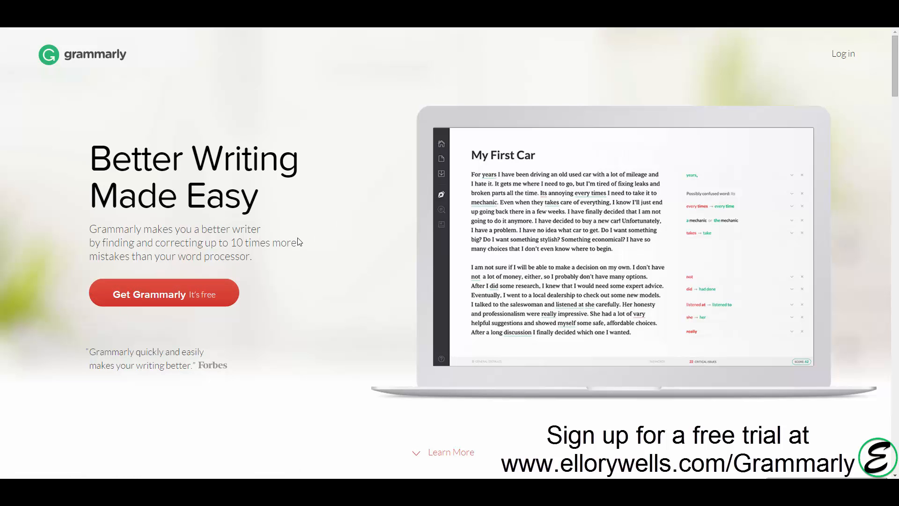
{"action": "scroll", "coordinate": [315, 253], "scroll_direction": "down", "scroll_amount": 1}
{"action": "scroll", "coordinate": [315, 253], "scroll_direction": "down", "scroll_amount": 2}
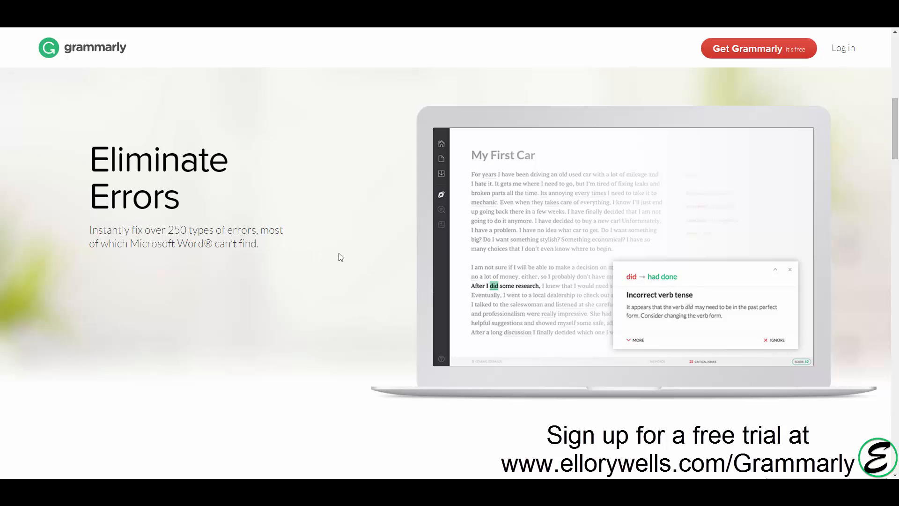
Read the Grammarly home page's feature sections, from error correction and writing anywhere to contextual spelling, vocabulary enhancement and the writers' community.
{"action": "scroll", "coordinate": [443, 304], "scroll_direction": "down", "scroll_amount": 5}
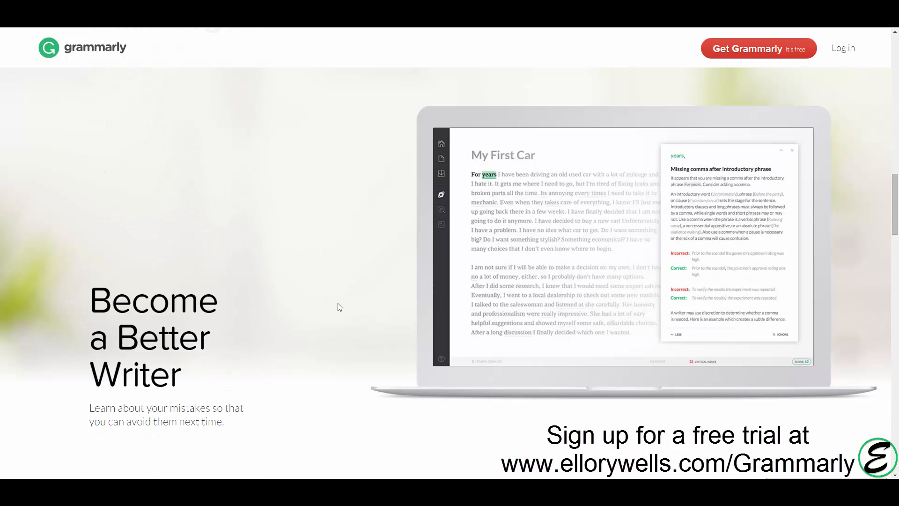
{"action": "scroll", "coordinate": [340, 308], "scroll_direction": "down", "scroll_amount": 4}
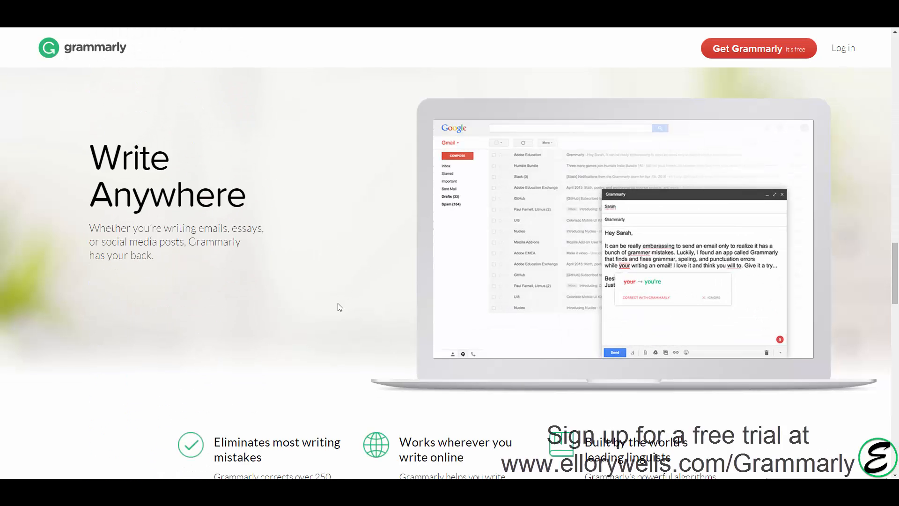
{"action": "scroll", "coordinate": [337, 306], "scroll_direction": "down", "scroll_amount": 1}
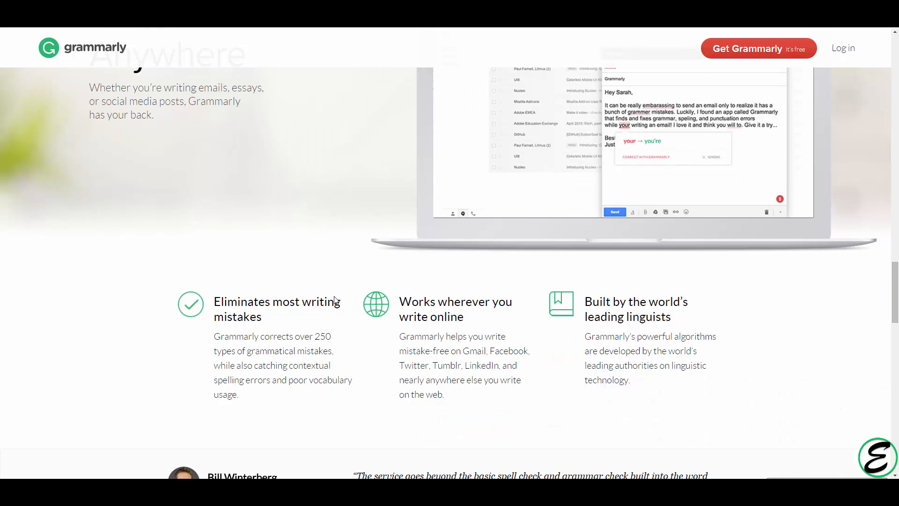
{"action": "scroll", "coordinate": [328, 294], "scroll_direction": "up", "scroll_amount": 2}
{"action": "scroll", "coordinate": [329, 294], "scroll_direction": "up", "scroll_amount": 2}
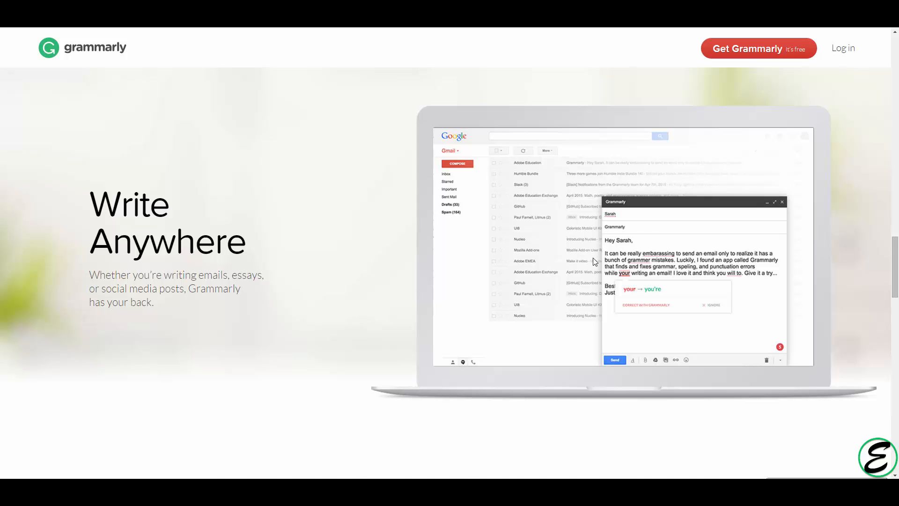
{"action": "scroll", "coordinate": [477, 283], "scroll_direction": "down", "scroll_amount": 6}
{"action": "scroll", "coordinate": [478, 287], "scroll_direction": "down", "scroll_amount": 9}
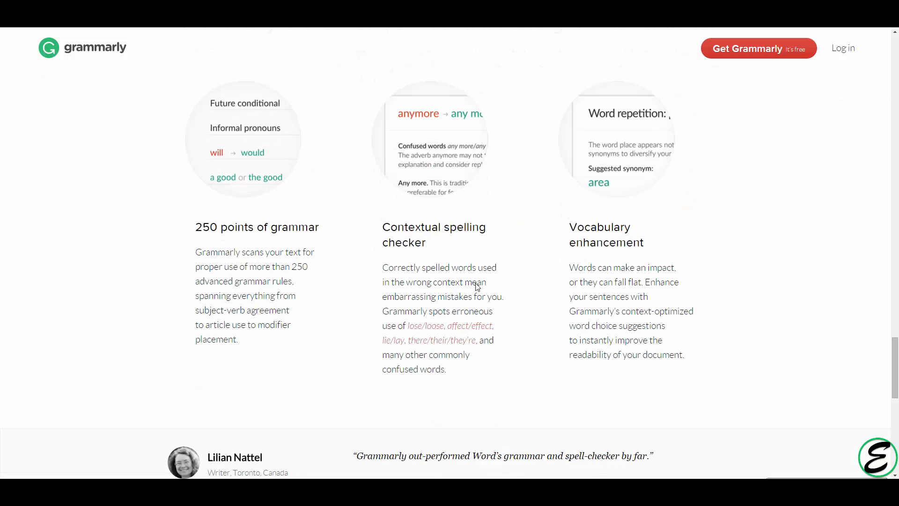
{"action": "scroll", "coordinate": [477, 285], "scroll_direction": "down", "scroll_amount": 7}
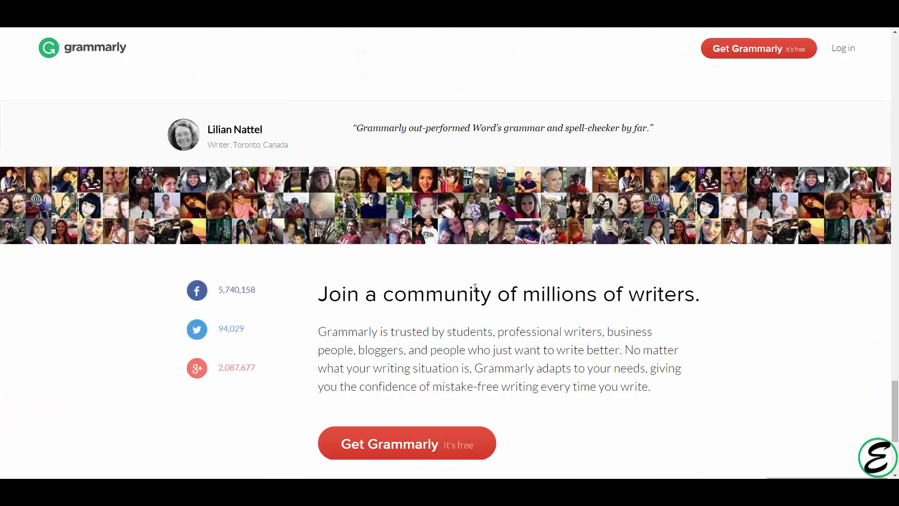
Switch to the WordPress dashboard and open the scheduled post "7 Things You'll Have to Let Go If You're Going Achieve in Life" for editing.
{"action": "mouse_move", "coordinate": [113, 492]}
{"action": "left_click", "coordinate": [63, 412]}
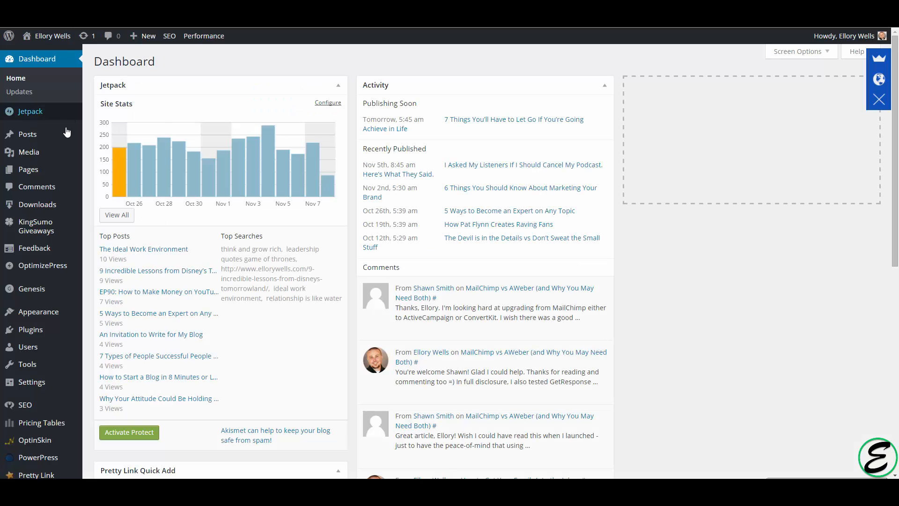
{"action": "mouse_move", "coordinate": [63, 133]}
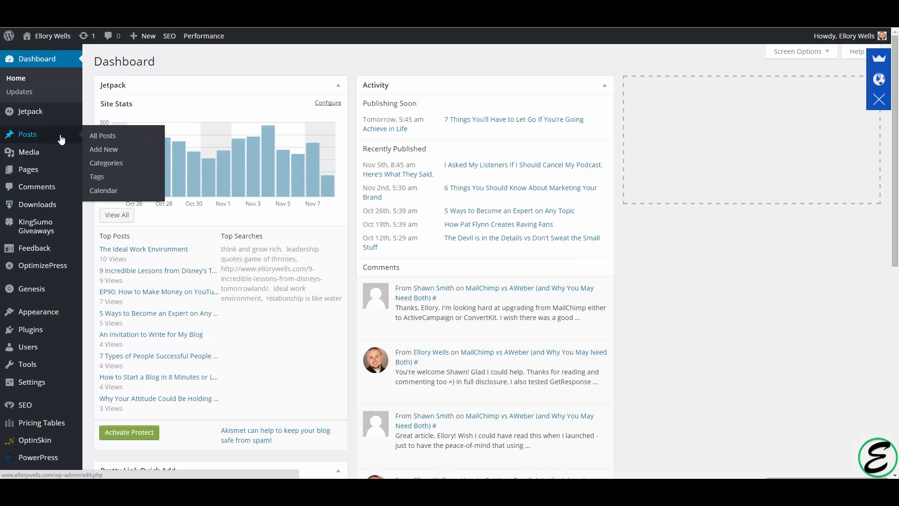
{"action": "left_click", "coordinate": [112, 136]}
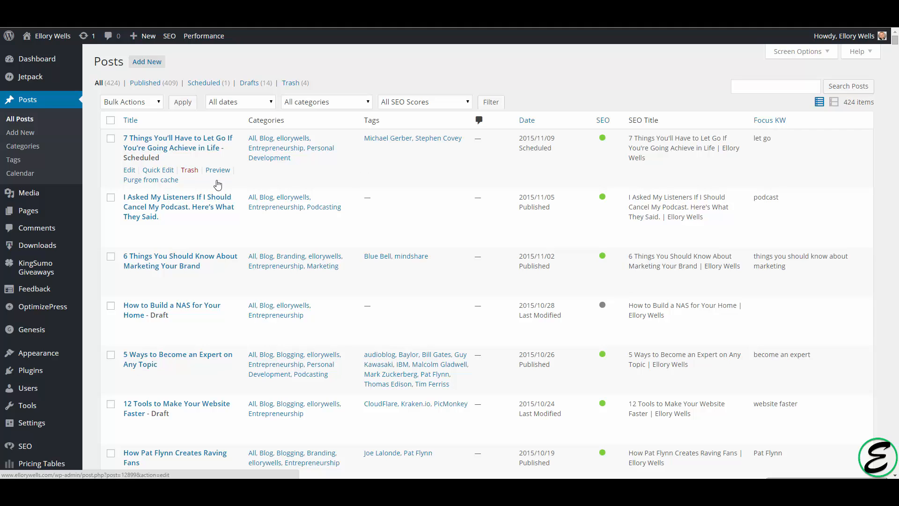
{"action": "left_click", "coordinate": [179, 148]}
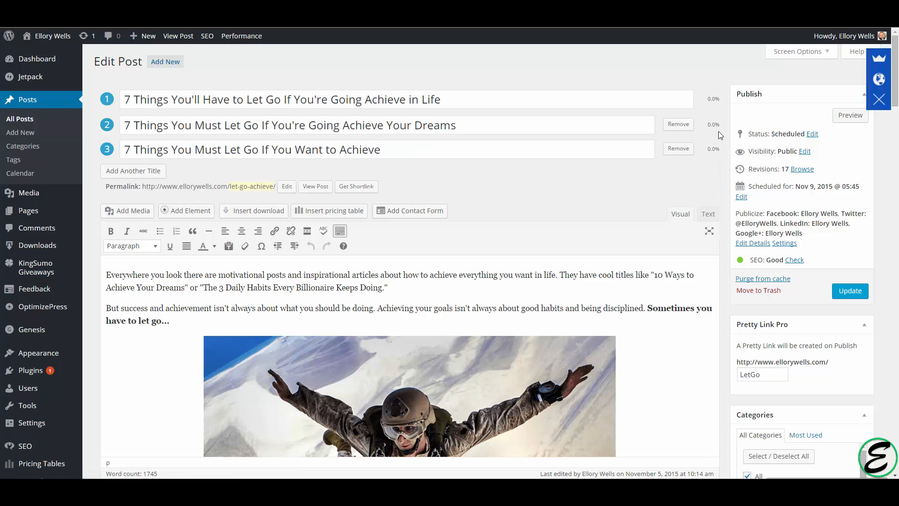
Read through the post to its closing question and check Grammarly's summary of advanced and critical issues.
{"action": "scroll", "coordinate": [719, 131], "scroll_direction": "down", "scroll_amount": 3}
{"action": "scroll", "coordinate": [719, 132], "scroll_direction": "down", "scroll_amount": 1}
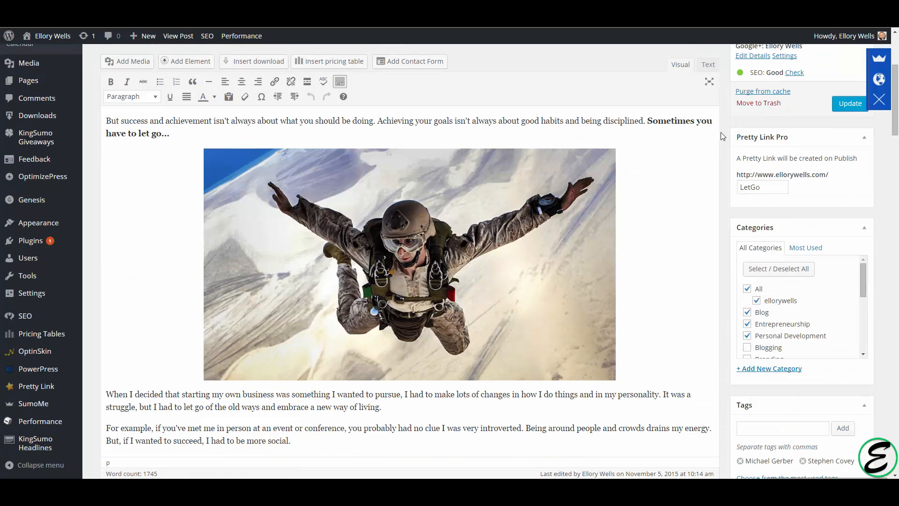
{"action": "scroll", "coordinate": [721, 136], "scroll_direction": "down", "scroll_amount": 1}
{"action": "scroll", "coordinate": [721, 132], "scroll_direction": "down", "scroll_amount": 3}
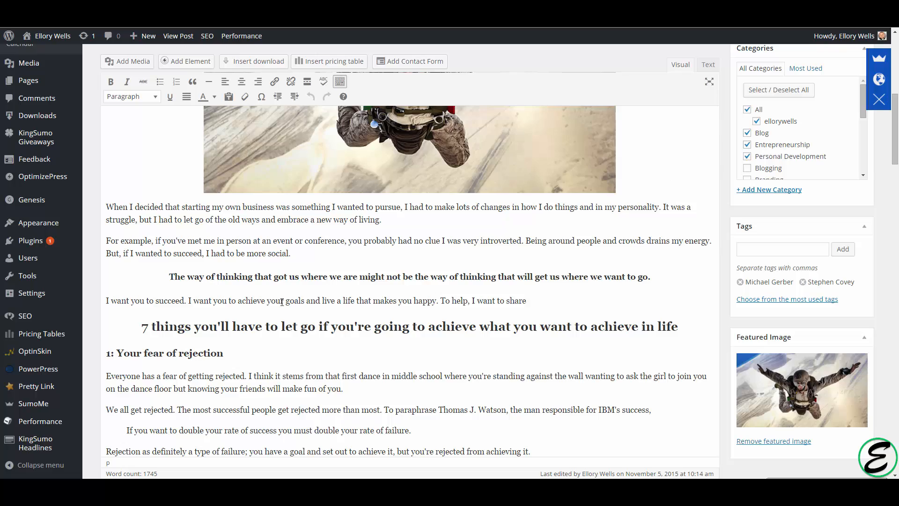
{"action": "scroll", "coordinate": [263, 287], "scroll_direction": "down", "scroll_amount": 15}
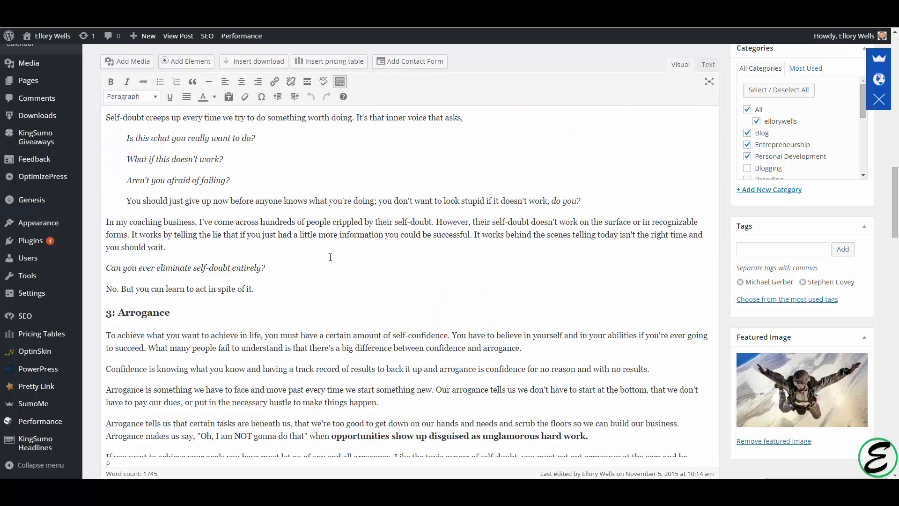
{"action": "scroll", "coordinate": [330, 256], "scroll_direction": "down", "scroll_amount": 16}
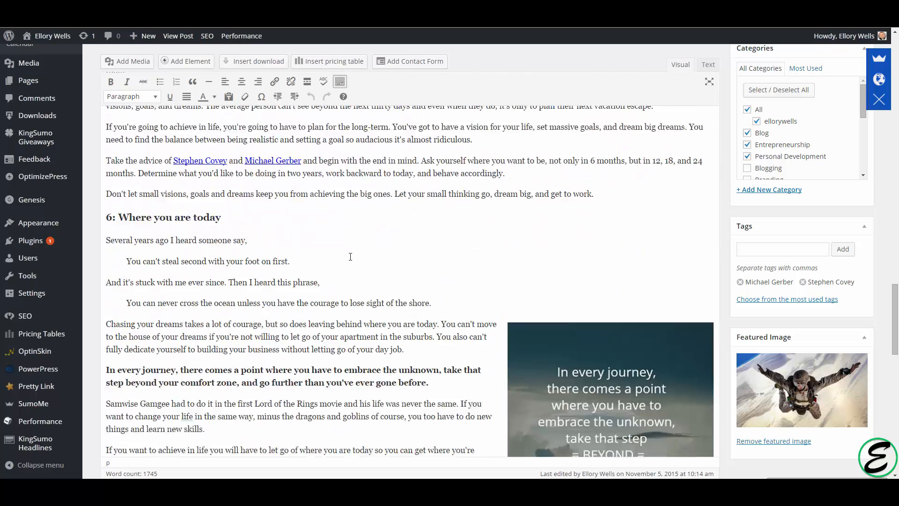
{"action": "scroll", "coordinate": [351, 257], "scroll_direction": "down", "scroll_amount": 7}
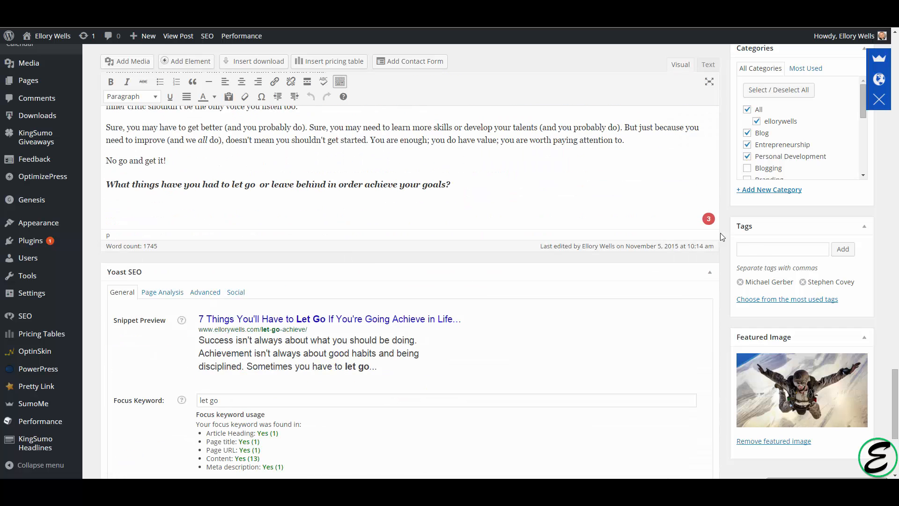
{"action": "mouse_move", "coordinate": [707, 223]}
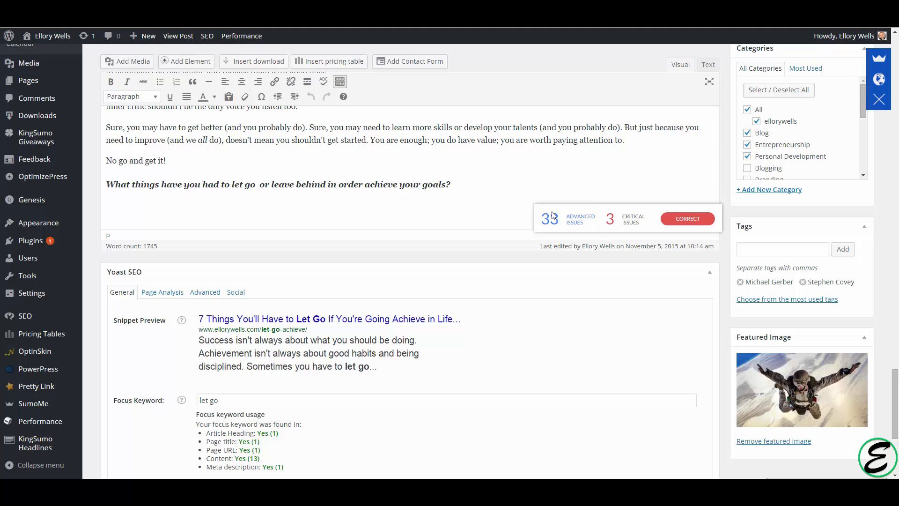
Copy the post's entire text and paste it into a new document in the Grammarly web editor.
{"action": "left_click", "coordinate": [477, 185]}
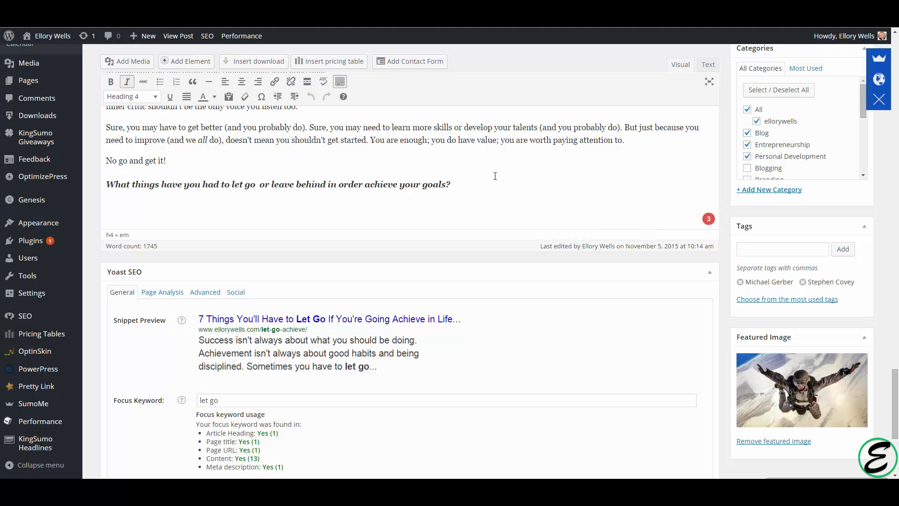
{"action": "key", "text": "ctrl+a"}
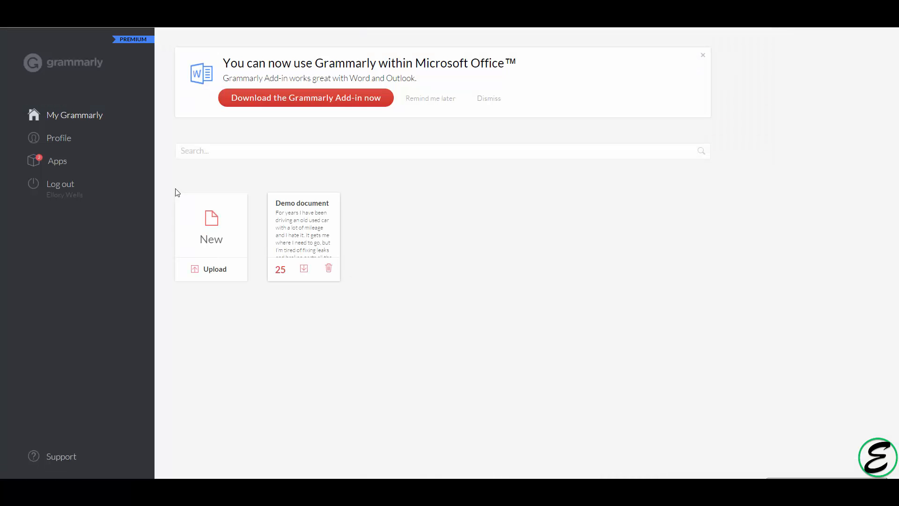
{"action": "left_click", "coordinate": [225, 243]}
{"action": "key", "text": "ctrl+v"}
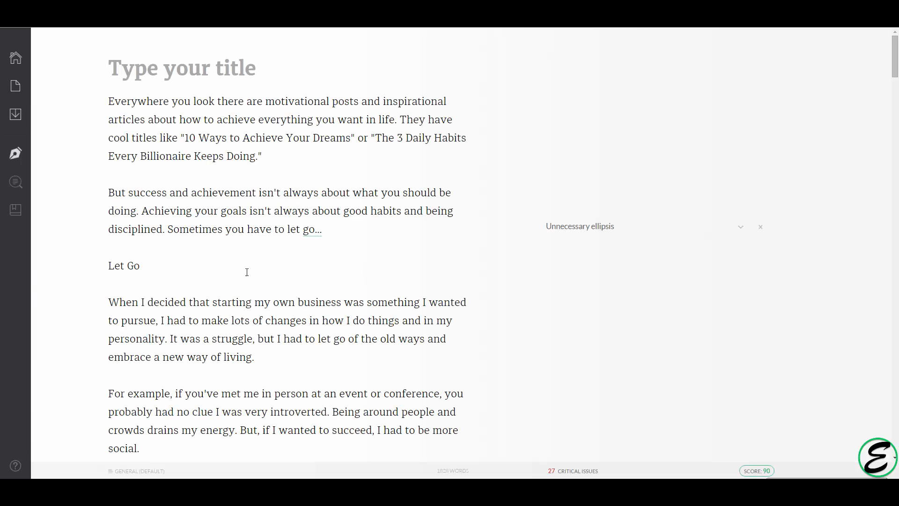
Look at the unnecessary ellipsis suggestion and set the document type to the Casual category's Personal blog post.
{"action": "left_click", "coordinate": [604, 232]}
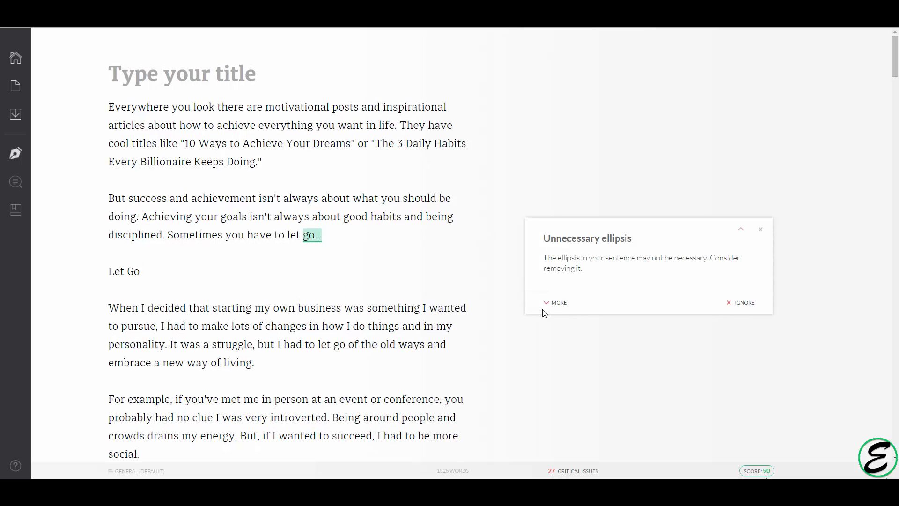
{"action": "left_click", "coordinate": [761, 231]}
{"action": "mouse_move", "coordinate": [18, 93]}
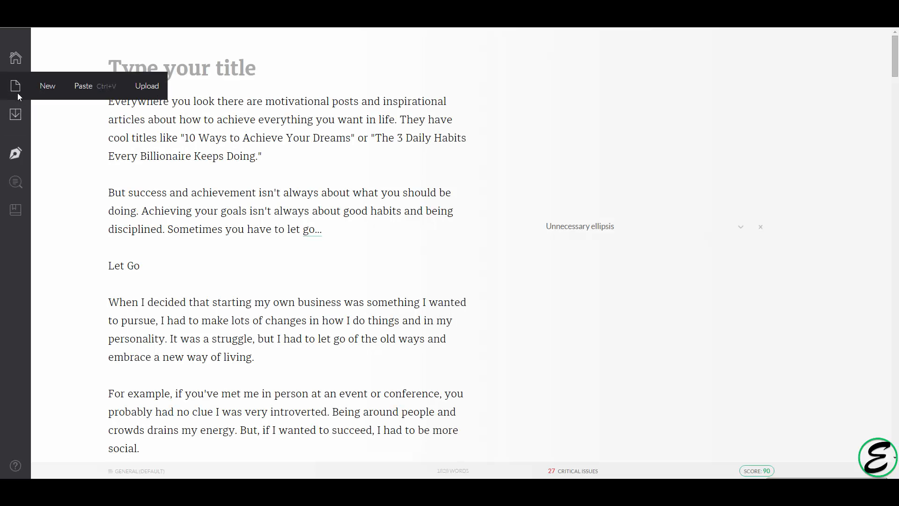
{"action": "mouse_move", "coordinate": [13, 161]}
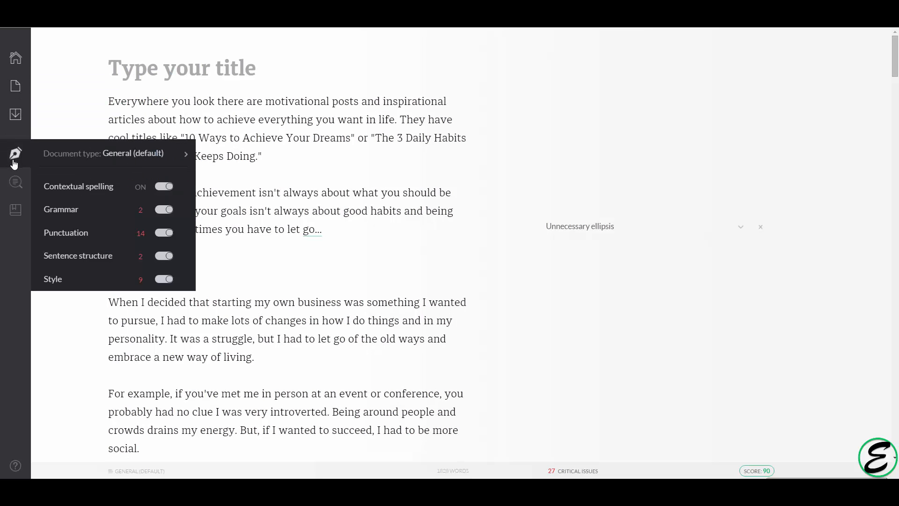
{"action": "mouse_move", "coordinate": [165, 154]}
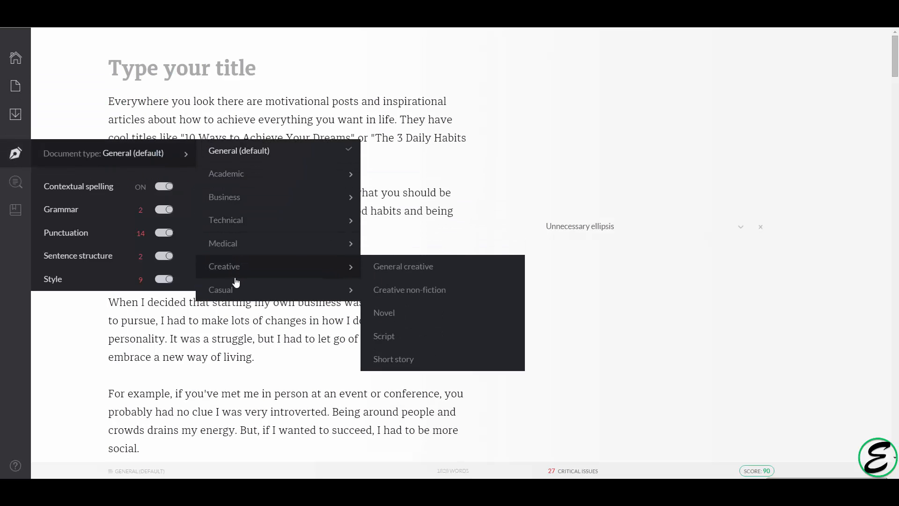
{"action": "mouse_move", "coordinate": [236, 293]}
{"action": "left_click", "coordinate": [412, 340]}
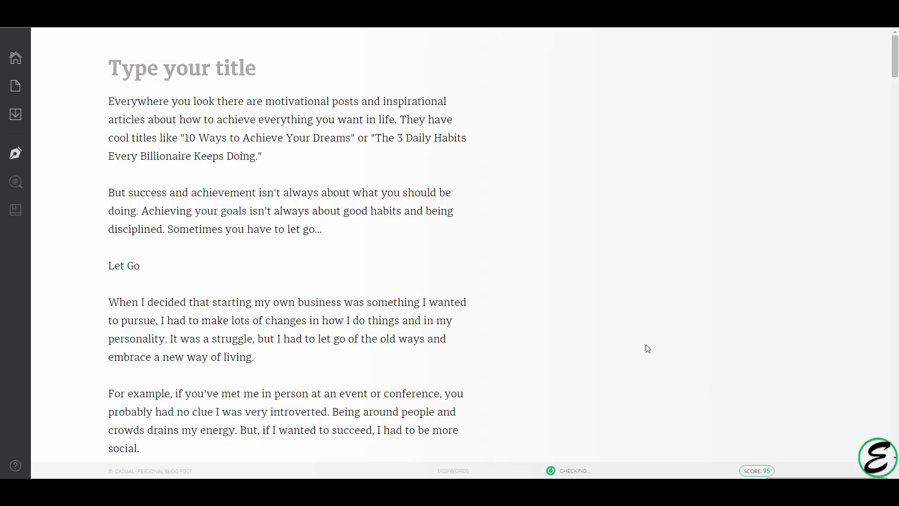
Review the document's score summary, download the detailed report and open report.pdf.
{"action": "left_click", "coordinate": [761, 471]}
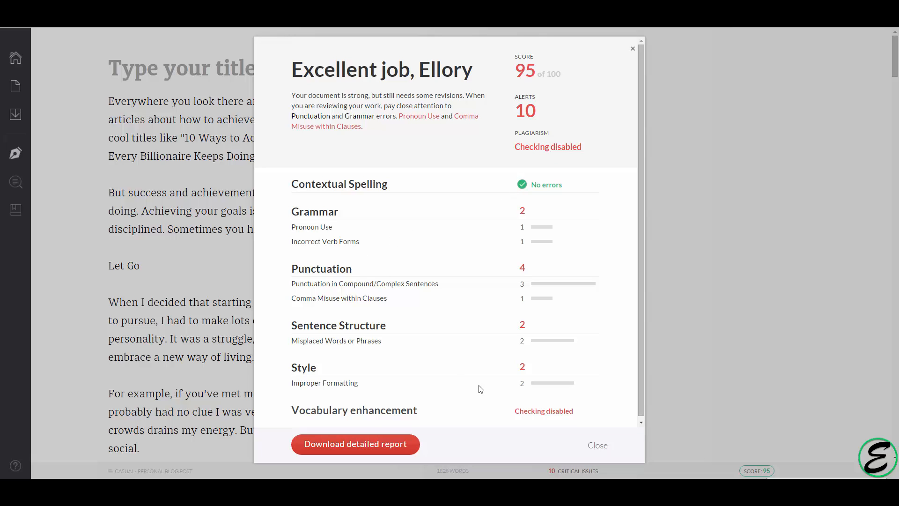
{"action": "scroll", "coordinate": [566, 409], "scroll_direction": "down", "scroll_amount": 1}
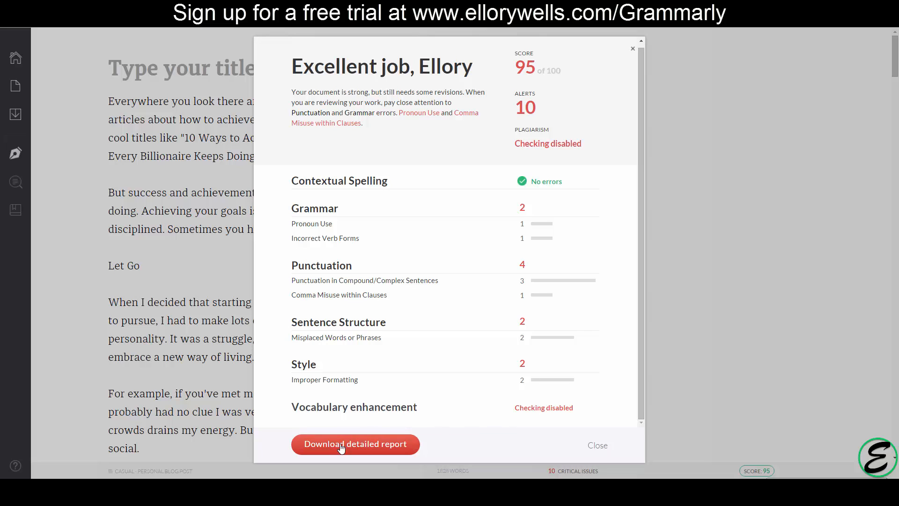
{"action": "left_click", "coordinate": [379, 447]}
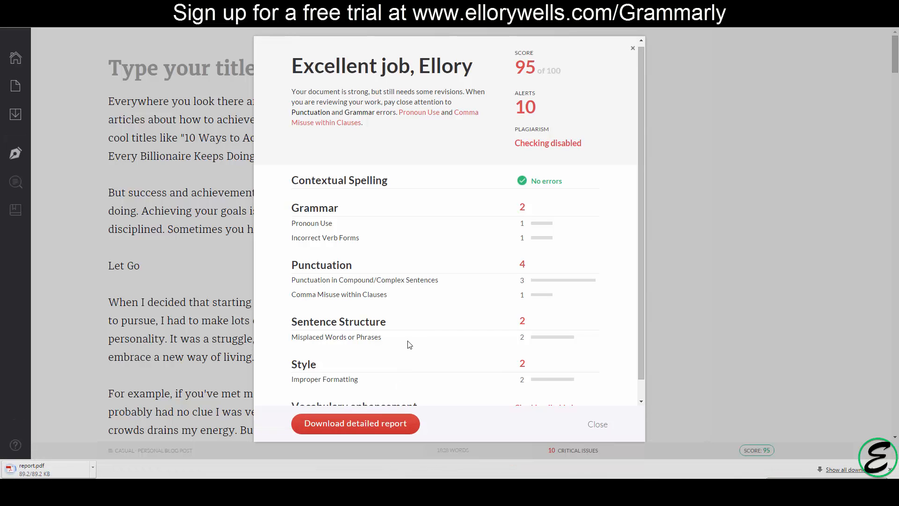
{"action": "left_click", "coordinate": [33, 469]}
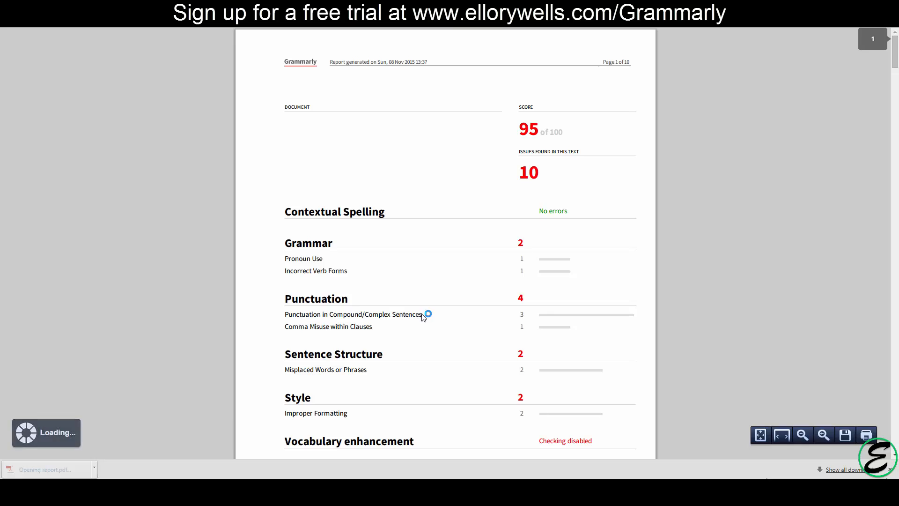
Examine the pages of the detailed Grammarly report for the corrections noted beside the post's text.
{"action": "scroll", "coordinate": [438, 219], "scroll_direction": "down", "scroll_amount": 10}
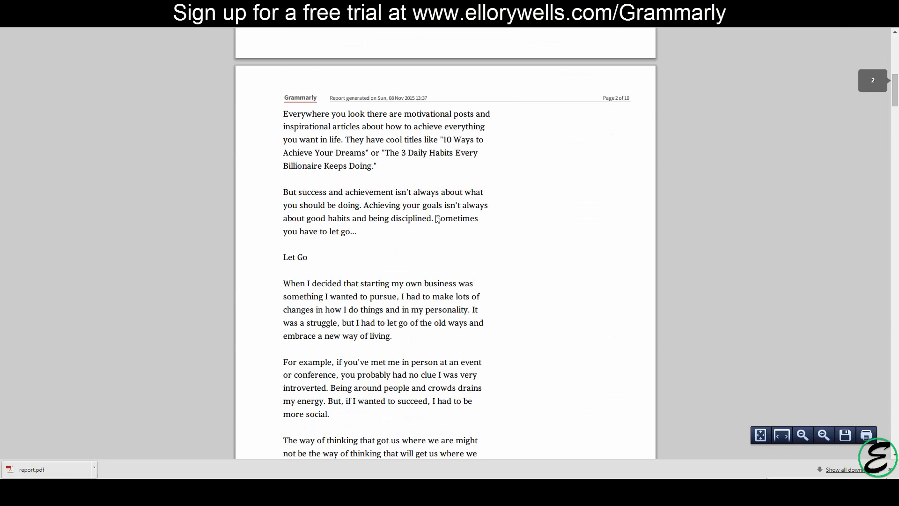
{"action": "scroll", "coordinate": [438, 218], "scroll_direction": "down", "scroll_amount": 10}
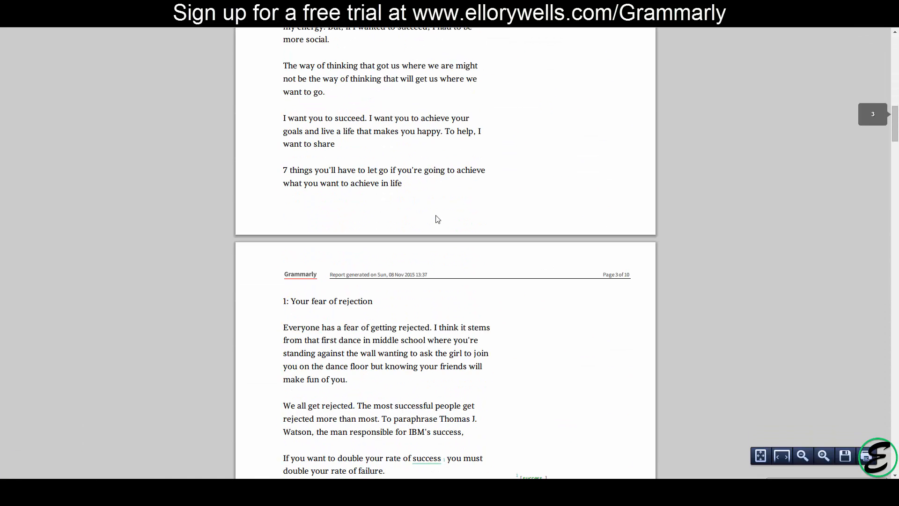
{"action": "scroll", "coordinate": [438, 219], "scroll_direction": "down", "scroll_amount": 6}
{"action": "scroll", "coordinate": [437, 216], "scroll_direction": "up", "scroll_amount": 1}
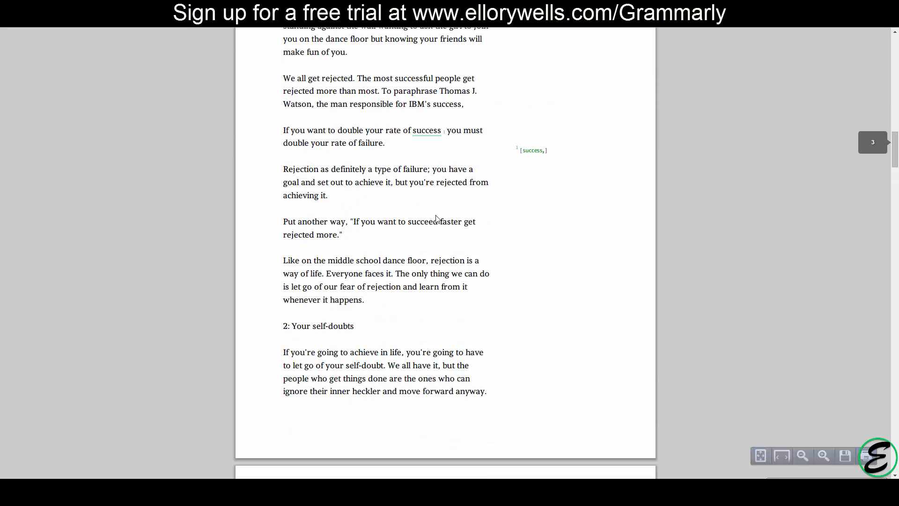
{"action": "scroll", "coordinate": [444, 258], "scroll_direction": "down", "scroll_amount": 12}
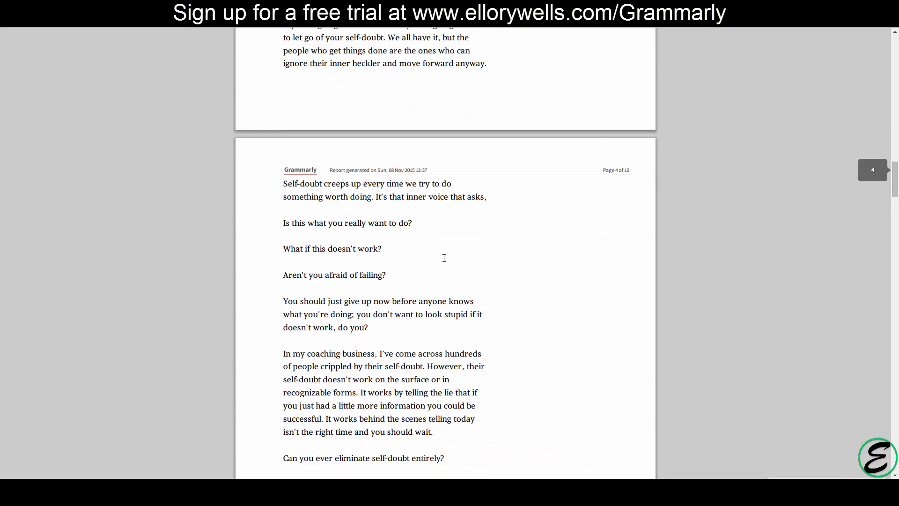
{"action": "scroll", "coordinate": [444, 257], "scroll_direction": "down", "scroll_amount": 20}
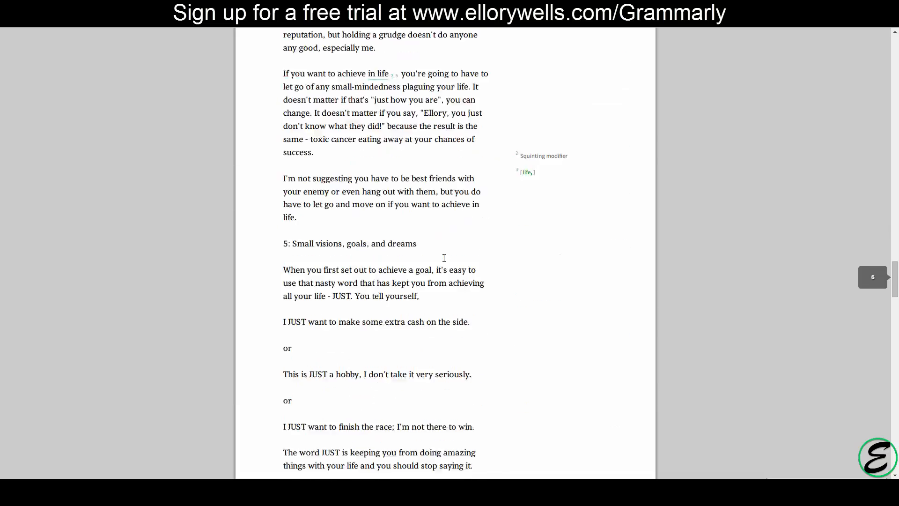
{"action": "scroll", "coordinate": [444, 258], "scroll_direction": "down", "scroll_amount": 20}
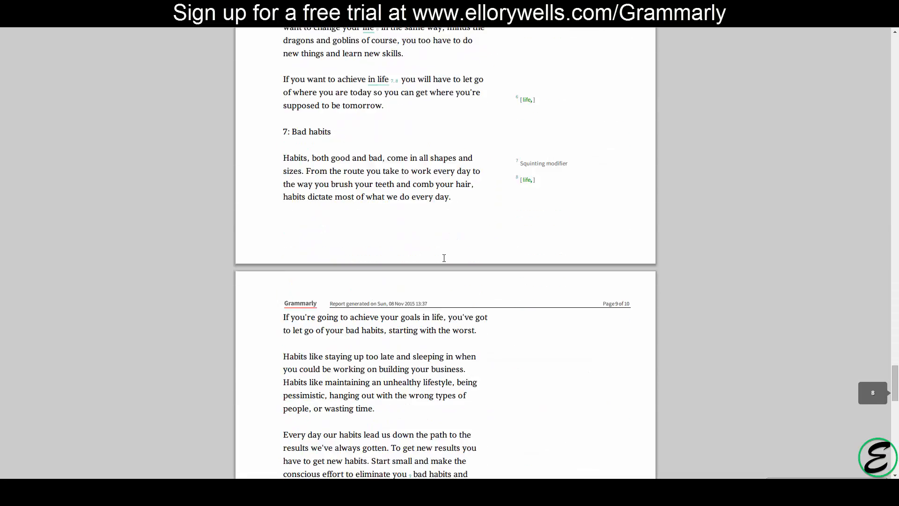
{"action": "scroll", "coordinate": [444, 258], "scroll_direction": "down", "scroll_amount": 3}
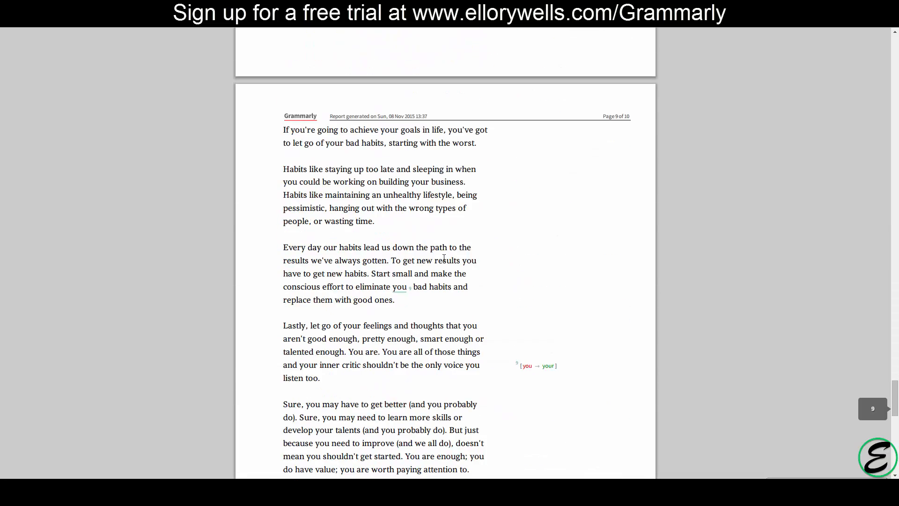
Examine the last corrections on the report's final pages and the issue category summary on its first page.
{"action": "scroll", "coordinate": [443, 258], "scroll_direction": "down", "scroll_amount": 13}
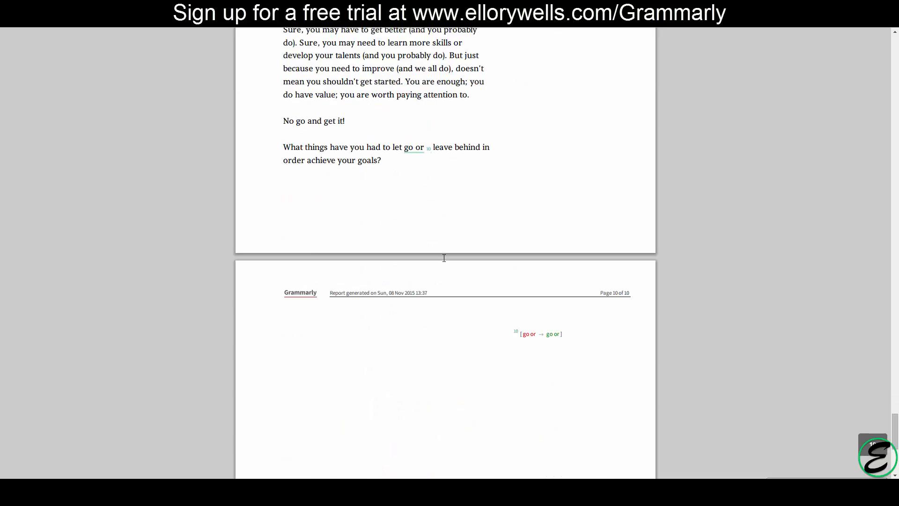
{"action": "scroll", "coordinate": [444, 258], "scroll_direction": "up", "scroll_amount": 20}
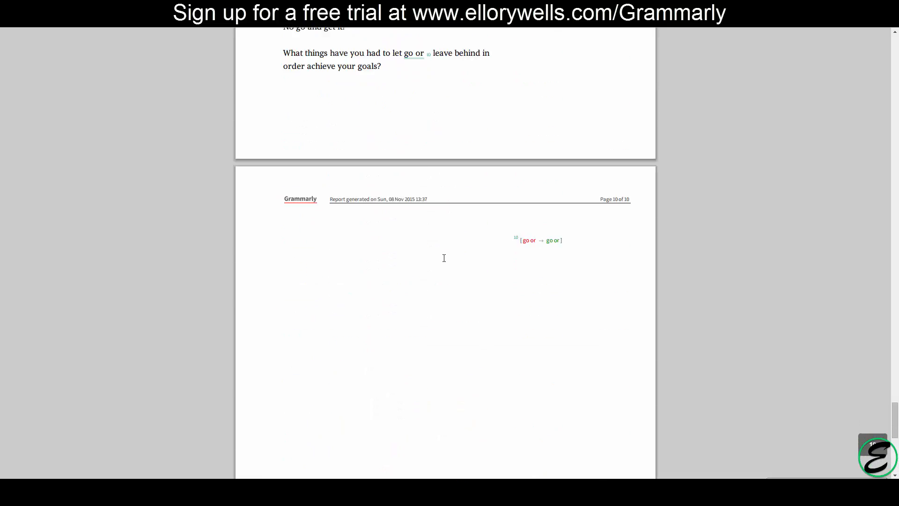
{"action": "scroll", "coordinate": [444, 258], "scroll_direction": "up", "scroll_amount": 20}
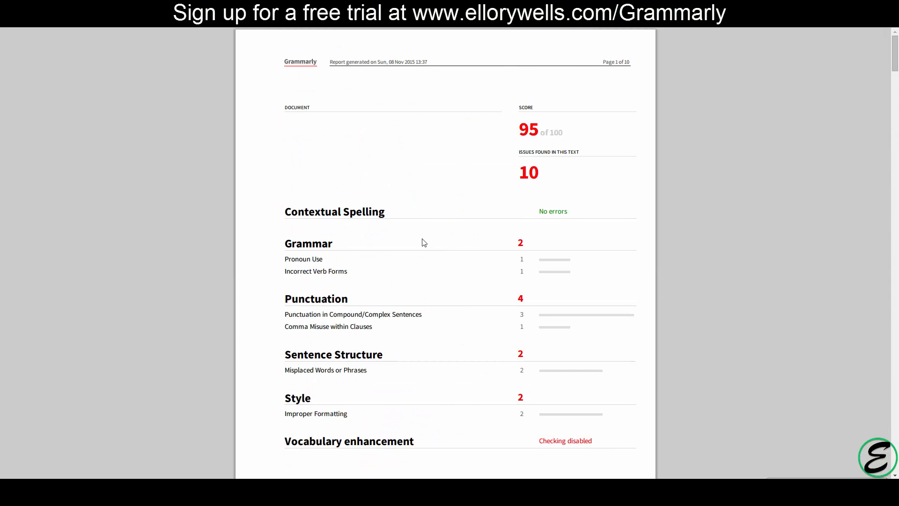
{"action": "scroll", "coordinate": [419, 363], "scroll_direction": "down", "scroll_amount": 12}
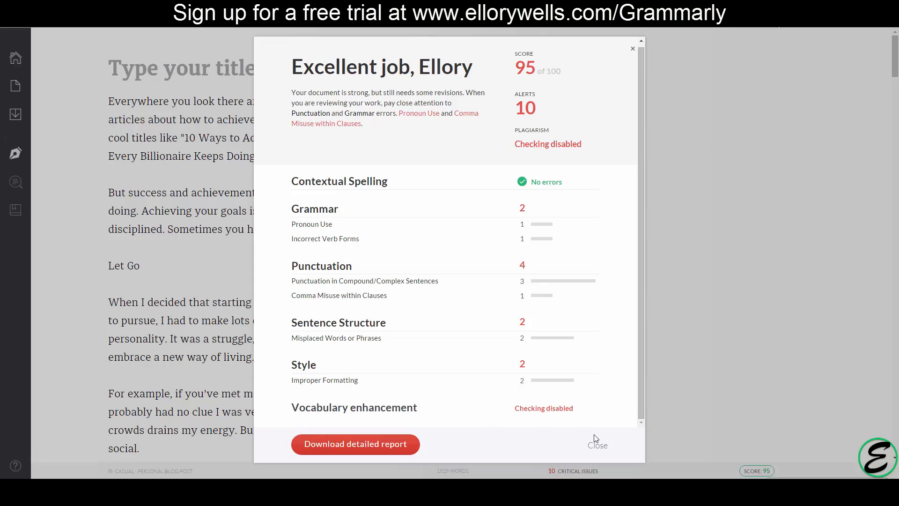
Close the score summary and accept the comma after "success" in the "double your rate of success" sentence.
{"action": "left_click", "coordinate": [599, 445]}
{"action": "scroll", "coordinate": [618, 269], "scroll_direction": "down", "scroll_amount": 15}
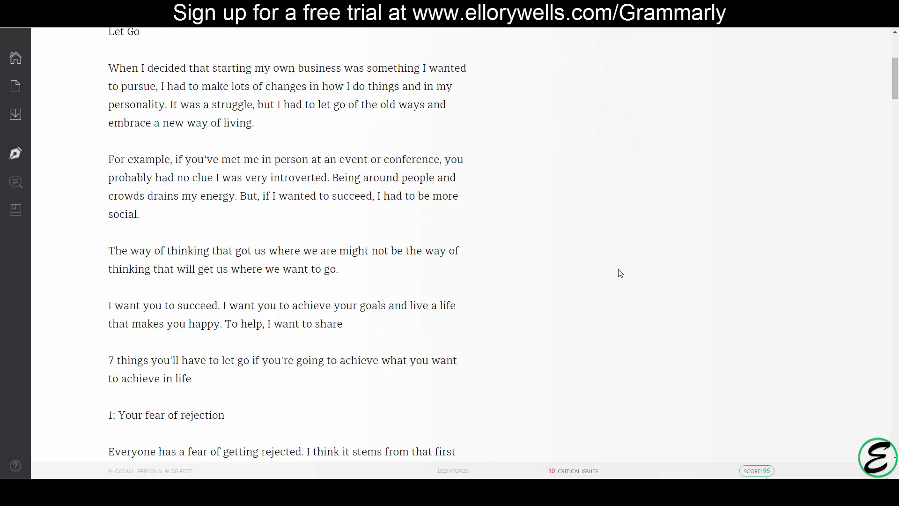
{"action": "scroll", "coordinate": [620, 273], "scroll_direction": "up", "scroll_amount": 2}
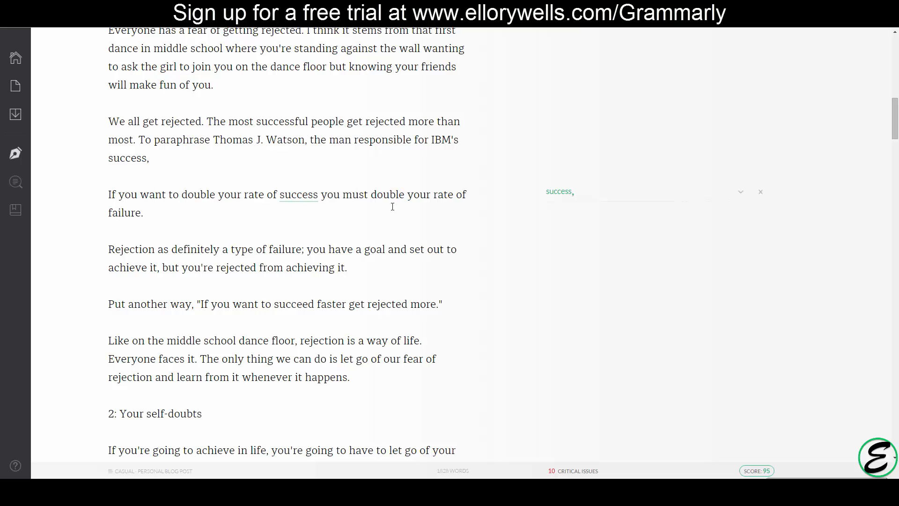
{"action": "left_click", "coordinate": [560, 192]}
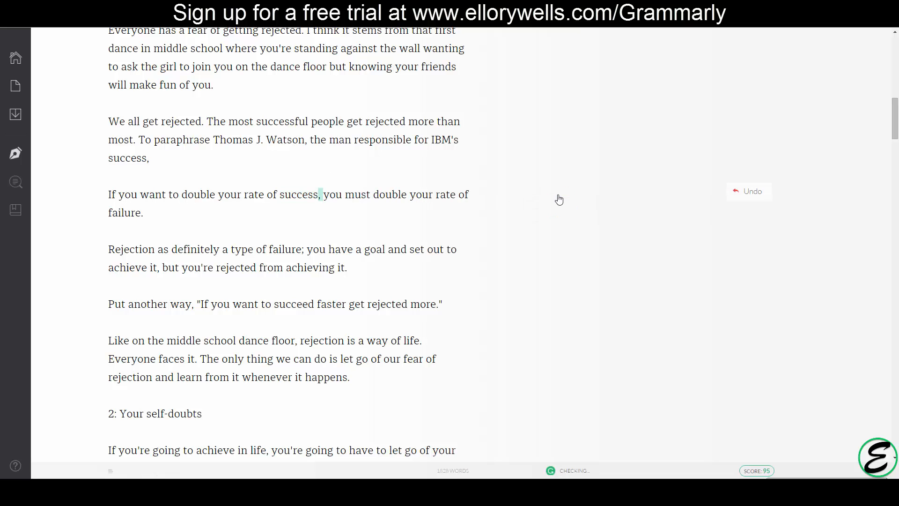
Ignore the squinting modifier alert on "in life" and accept the comma after "life" in the small-mindedness sentence.
{"action": "scroll", "coordinate": [561, 300], "scroll_direction": "down", "scroll_amount": 10}
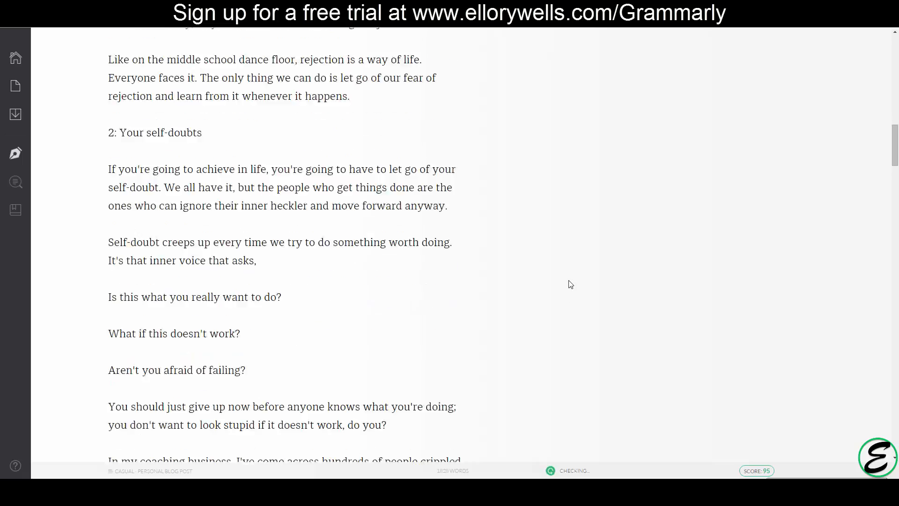
{"action": "scroll", "coordinate": [573, 276], "scroll_direction": "down", "scroll_amount": 17}
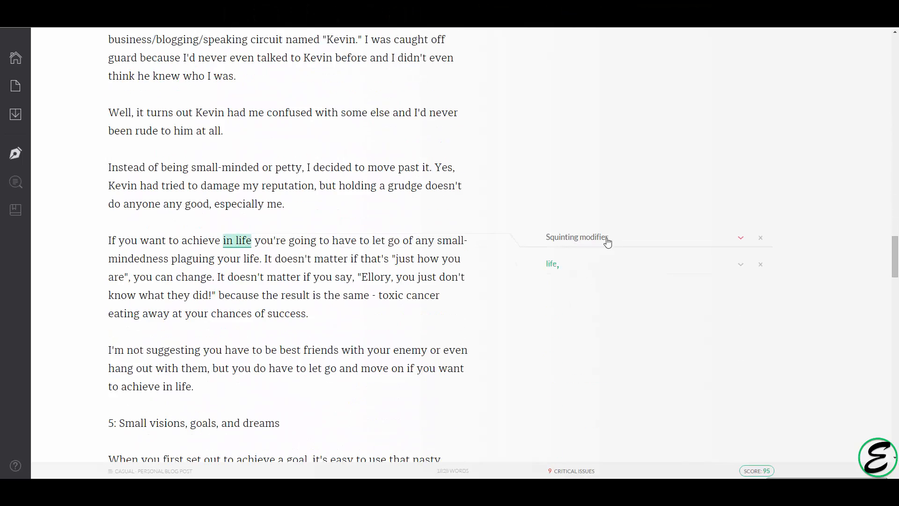
{"action": "left_click", "coordinate": [607, 240]}
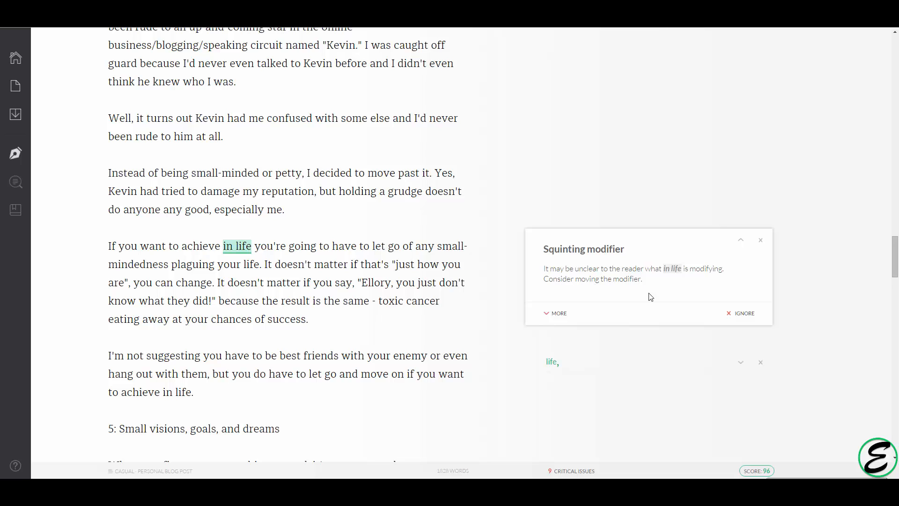
{"action": "left_click", "coordinate": [761, 242]}
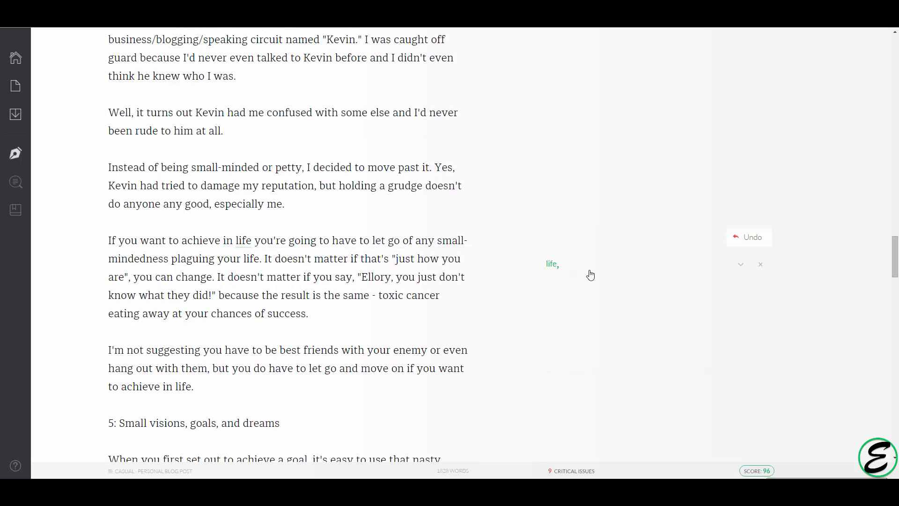
{"action": "left_click", "coordinate": [564, 270]}
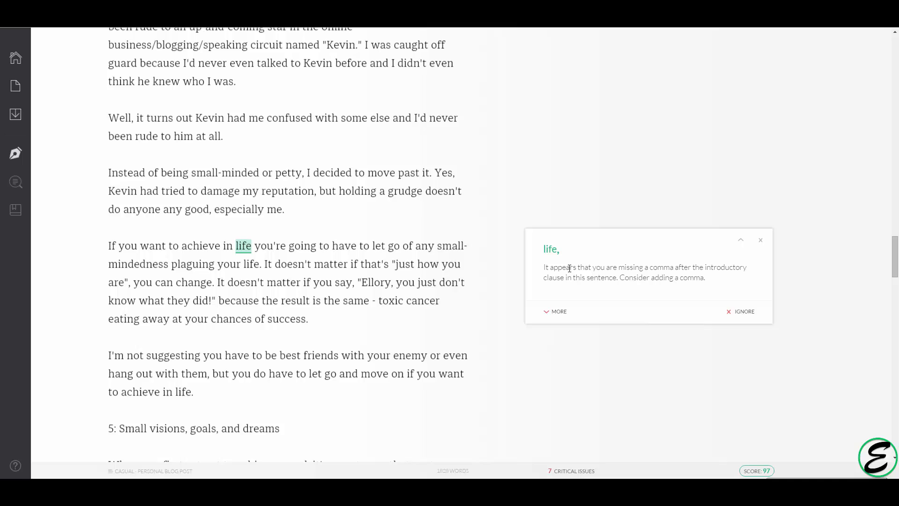
{"action": "left_click", "coordinate": [551, 253]}
Accept the capitalised "Embrace" and insert a period and space between "unknown" and "Chasing".
{"action": "scroll", "coordinate": [566, 278], "scroll_direction": "down", "scroll_amount": 8}
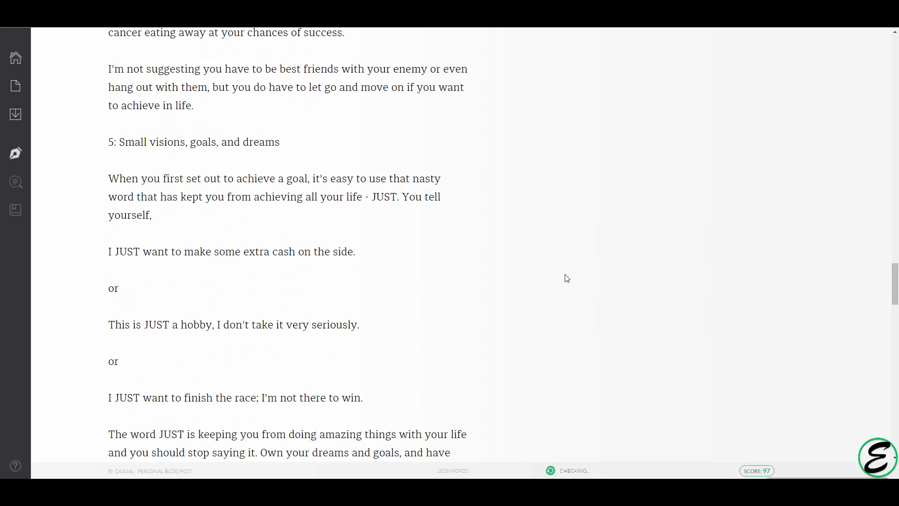
{"action": "scroll", "coordinate": [566, 277], "scroll_direction": "down", "scroll_amount": 4}
{"action": "scroll", "coordinate": [566, 278], "scroll_direction": "up", "scroll_amount": 3}
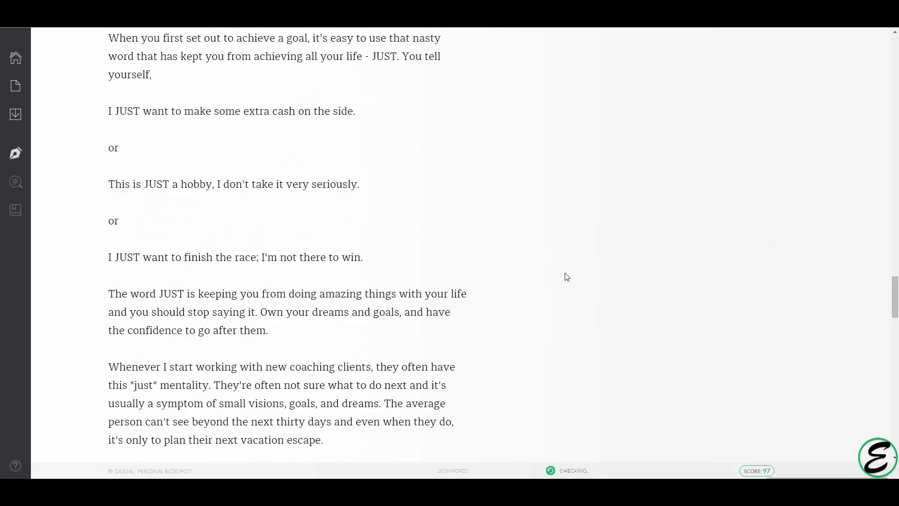
{"action": "scroll", "coordinate": [349, 127], "scroll_direction": "up", "scroll_amount": 5}
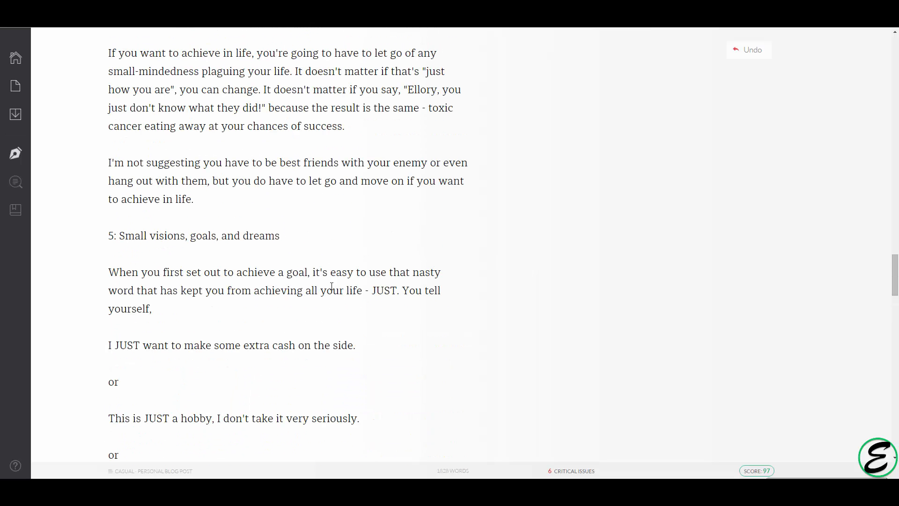
{"action": "scroll", "coordinate": [331, 286], "scroll_direction": "up", "scroll_amount": 2}
{"action": "scroll", "coordinate": [395, 196], "scroll_direction": "down", "scroll_amount": 1}
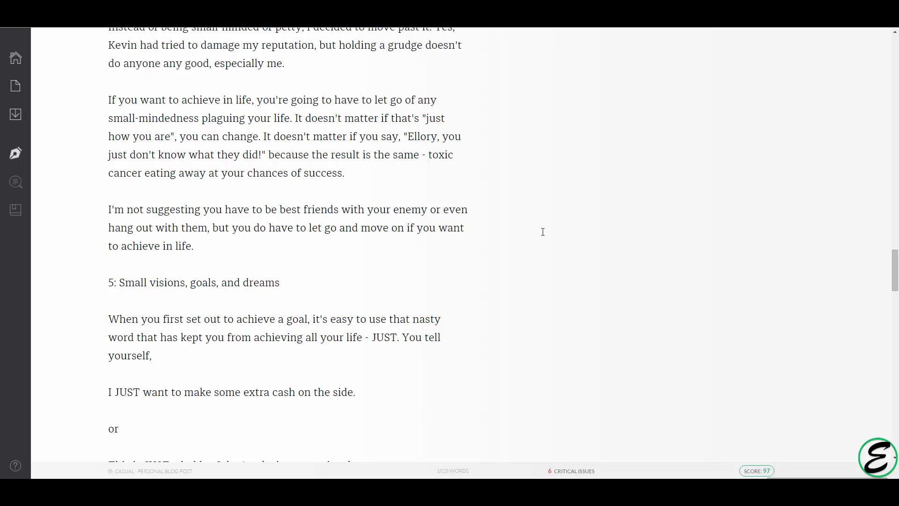
{"action": "scroll", "coordinate": [557, 249], "scroll_direction": "down", "scroll_amount": 11}
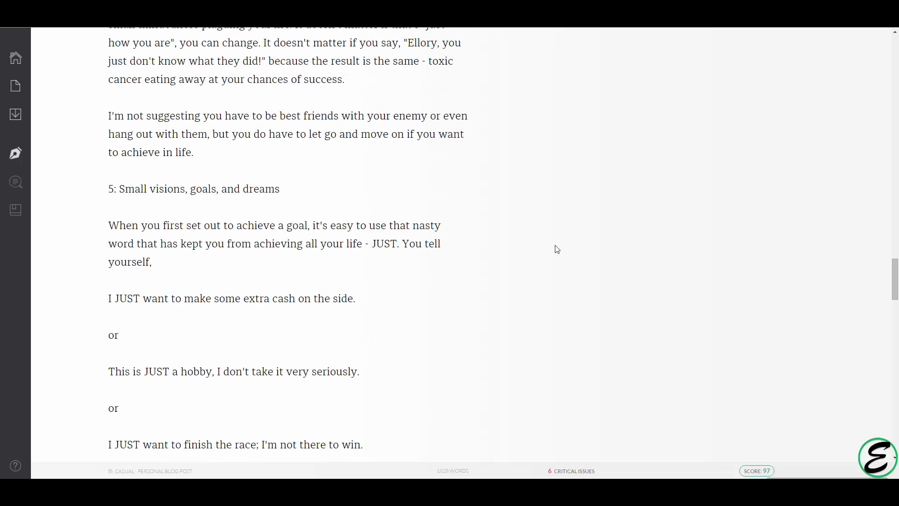
{"action": "scroll", "coordinate": [557, 249], "scroll_direction": "down", "scroll_amount": 8}
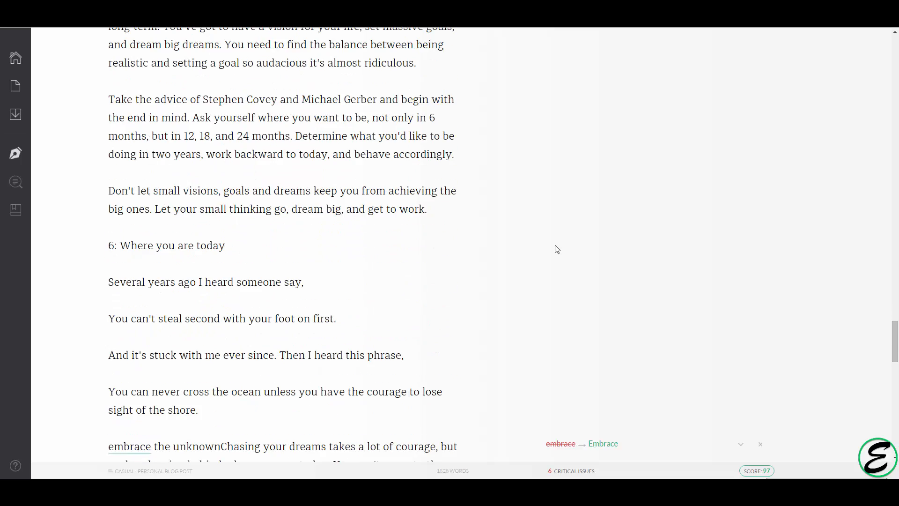
{"action": "scroll", "coordinate": [532, 247], "scroll_direction": "down", "scroll_amount": 1}
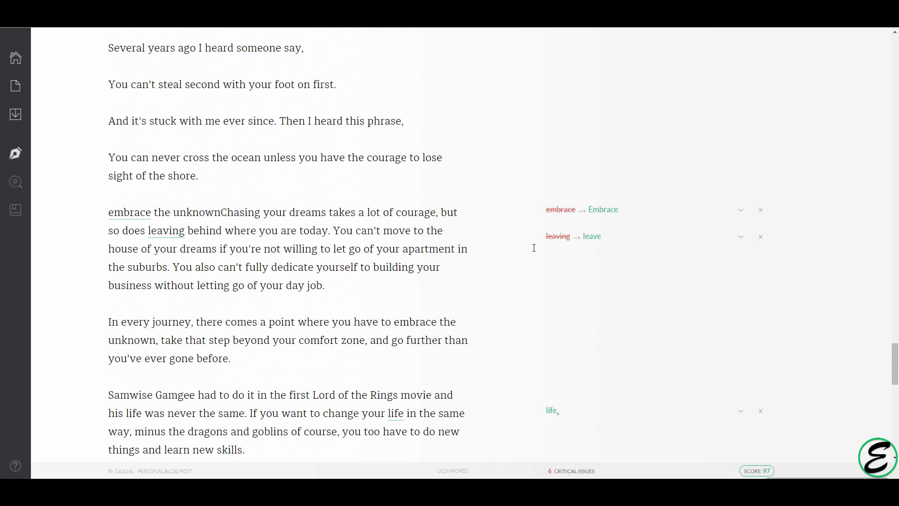
{"action": "left_click", "coordinate": [595, 213]}
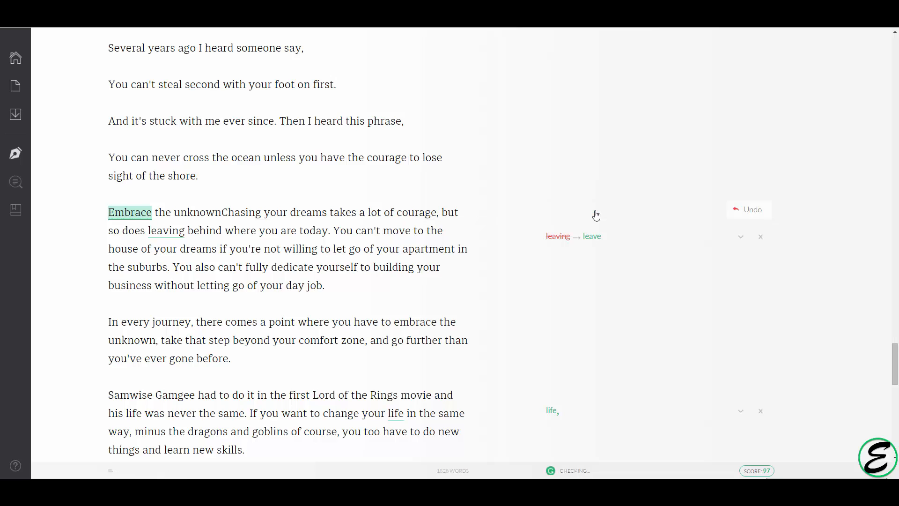
{"action": "left_click", "coordinate": [223, 212]}
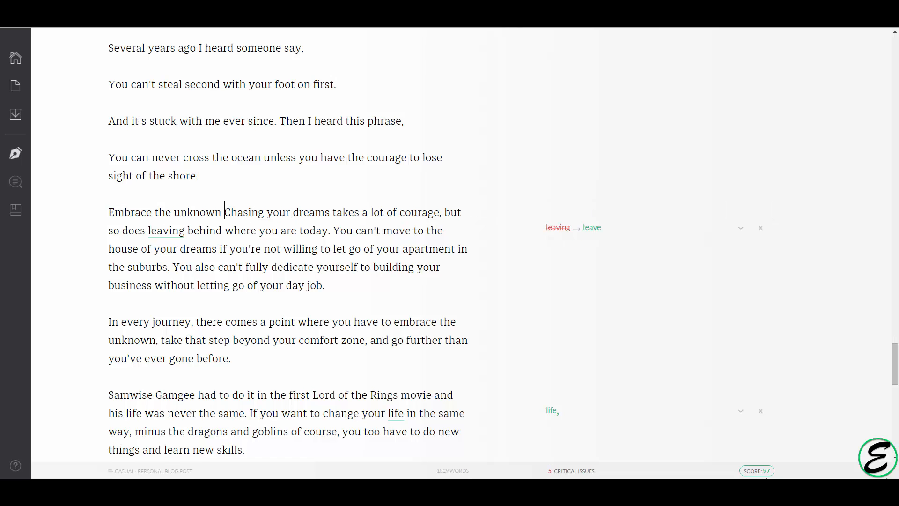
{"action": "key", "text": "Left"}
{"action": "type", "text": "."}
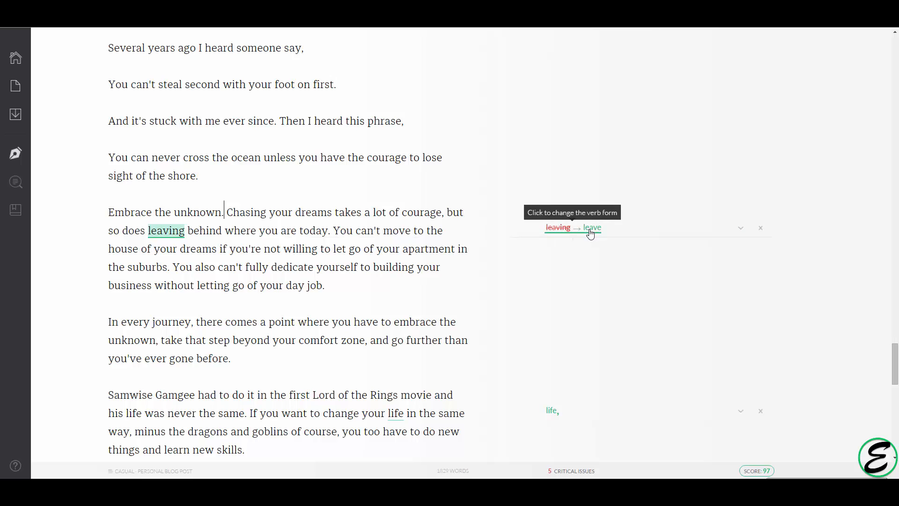
Dismiss the "leaving" to "leave" suggestion and accept the comma after "life" in the sentence just before "7: Bad habits".
{"action": "left_click", "coordinate": [760, 228]}
{"action": "scroll", "coordinate": [602, 292], "scroll_direction": "down", "scroll_amount": 2}
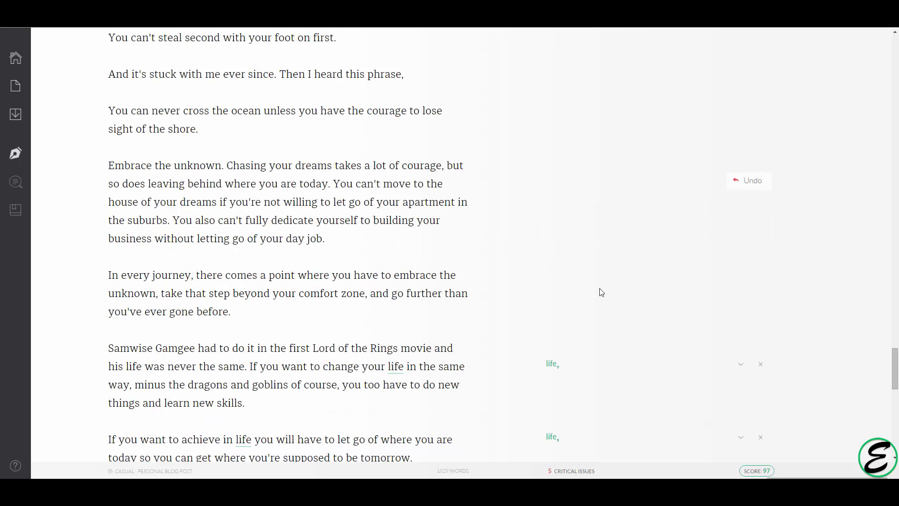
{"action": "scroll", "coordinate": [602, 292], "scroll_direction": "down", "scroll_amount": 2}
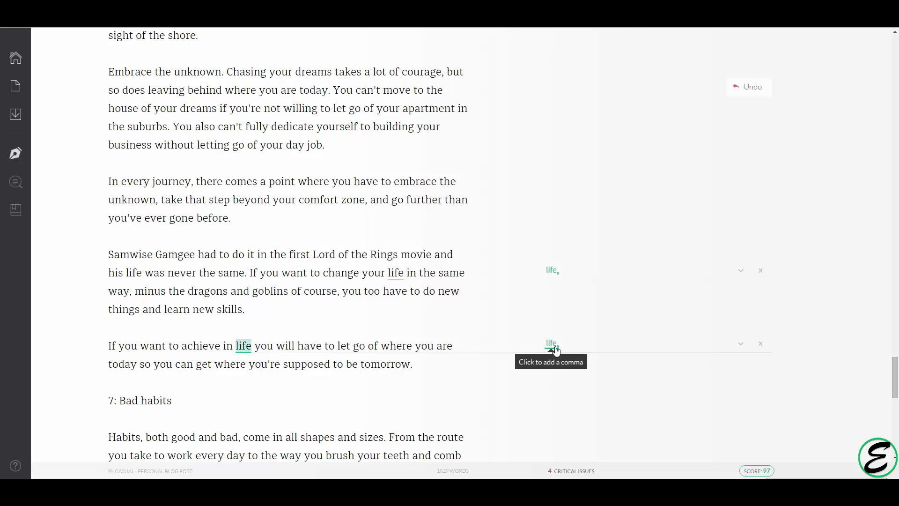
{"action": "left_click", "coordinate": [555, 350]}
Accept the correction of "you" to "your" before "bad habits" and the spacing fix for "go or" in the closing question.
{"action": "scroll", "coordinate": [529, 314], "scroll_direction": "down", "scroll_amount": 2}
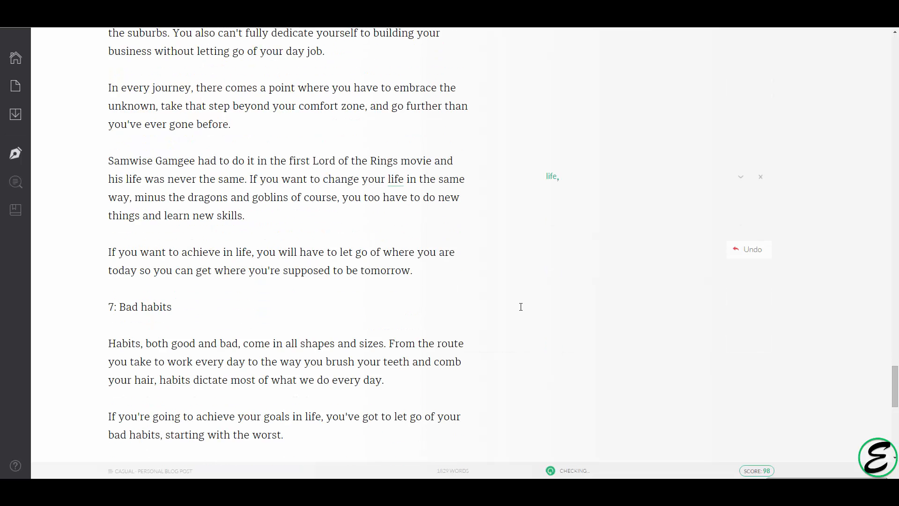
{"action": "scroll", "coordinate": [520, 306], "scroll_direction": "down", "scroll_amount": 7}
{"action": "left_click", "coordinate": [568, 280]}
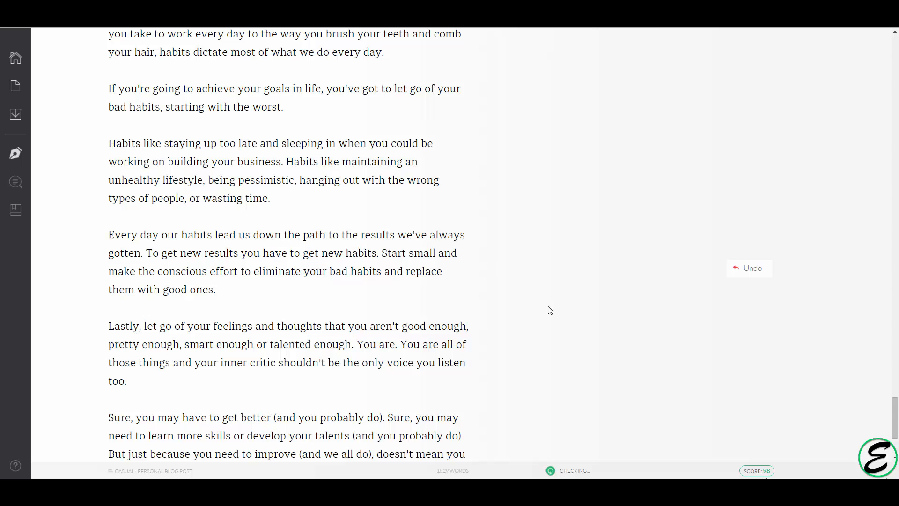
{"action": "scroll", "coordinate": [551, 310], "scroll_direction": "down", "scroll_amount": 3}
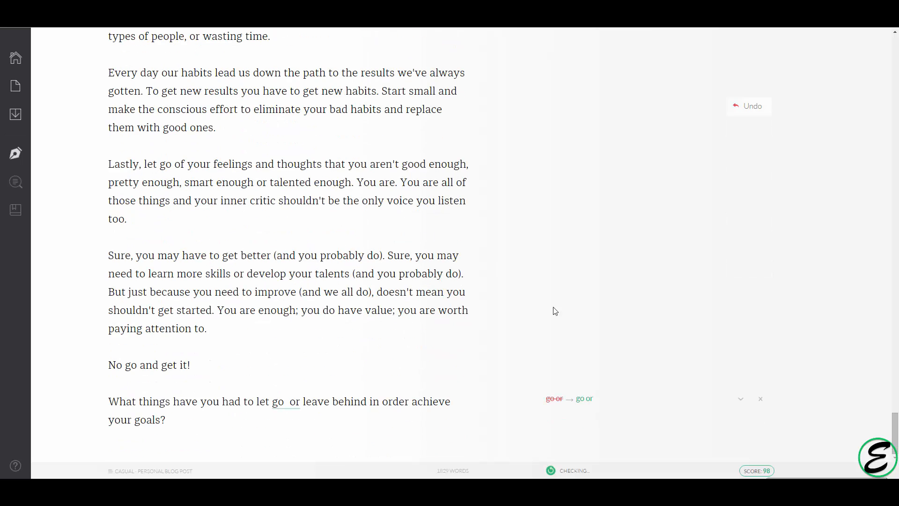
{"action": "left_click", "coordinate": [567, 400]}
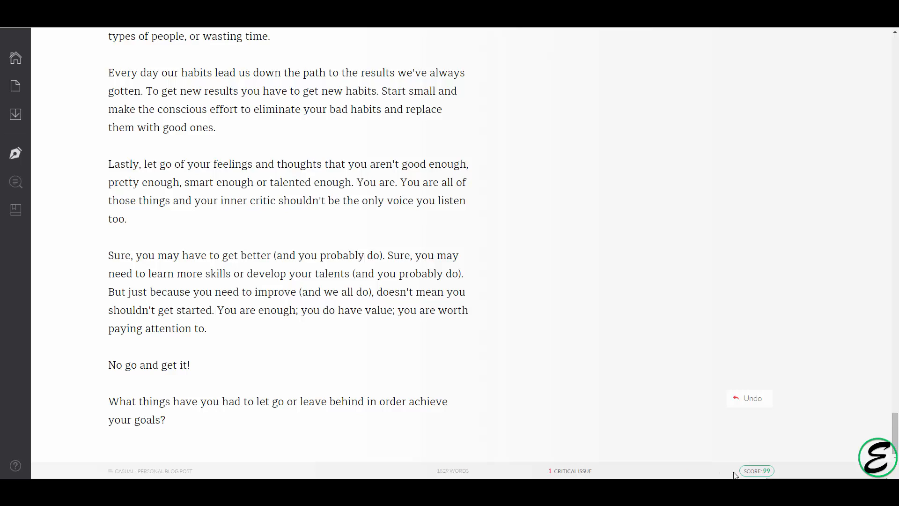
Review the corrected document's score summary and close it.
{"action": "left_click", "coordinate": [765, 473]}
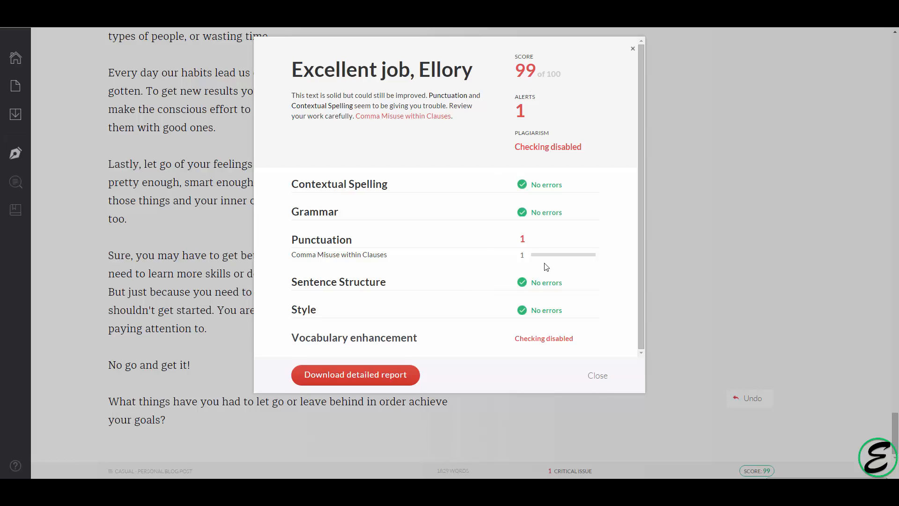
{"action": "left_click", "coordinate": [598, 376]}
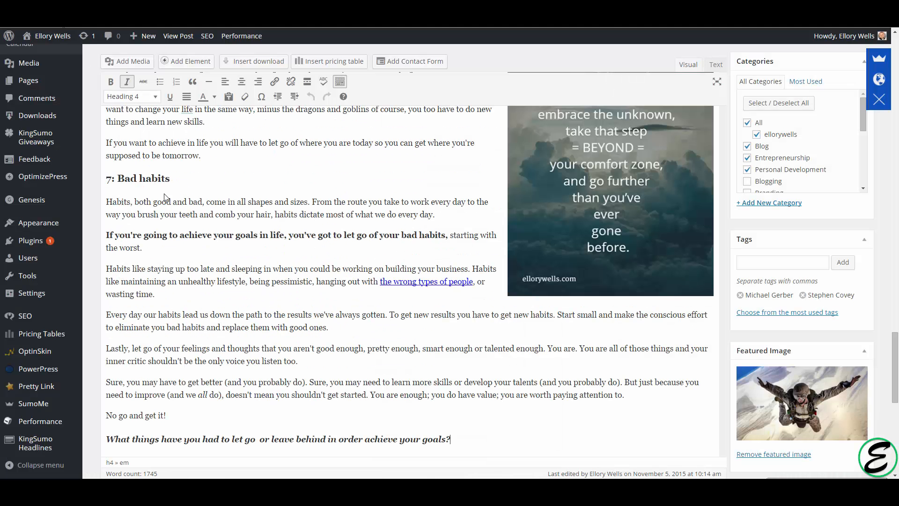
Open the Grammarly check for the WordPress post and look through its suggestions down to section 5, including the document type options.
{"action": "scroll", "coordinate": [488, 365], "scroll_direction": "down", "scroll_amount": 5}
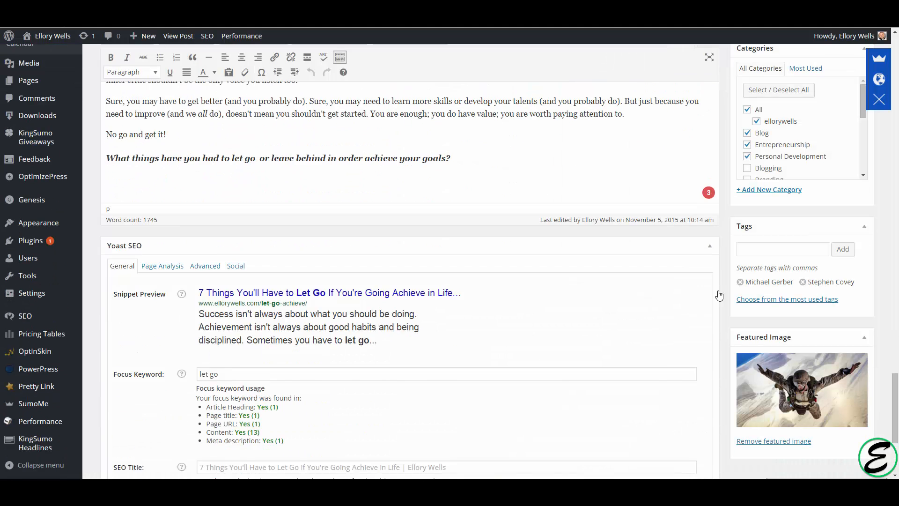
{"action": "left_click", "coordinate": [687, 239]}
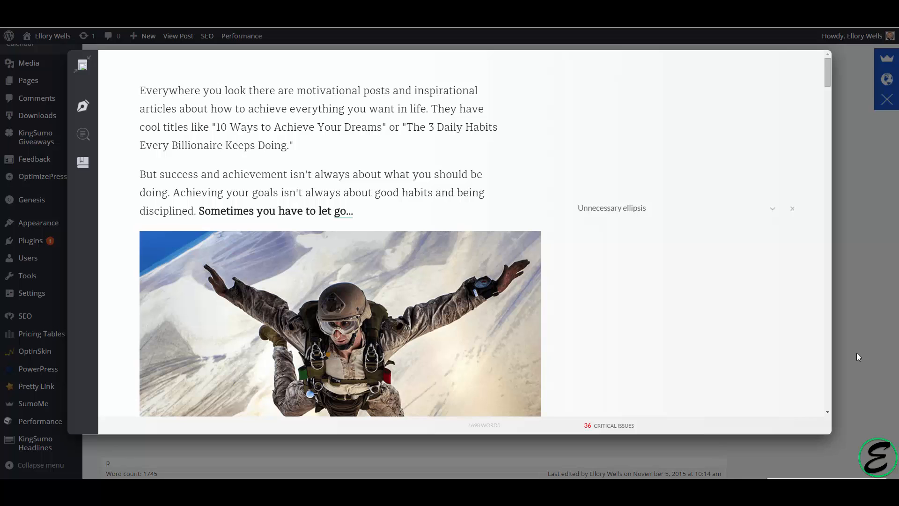
{"action": "scroll", "coordinate": [606, 213], "scroll_direction": "down", "scroll_amount": 10}
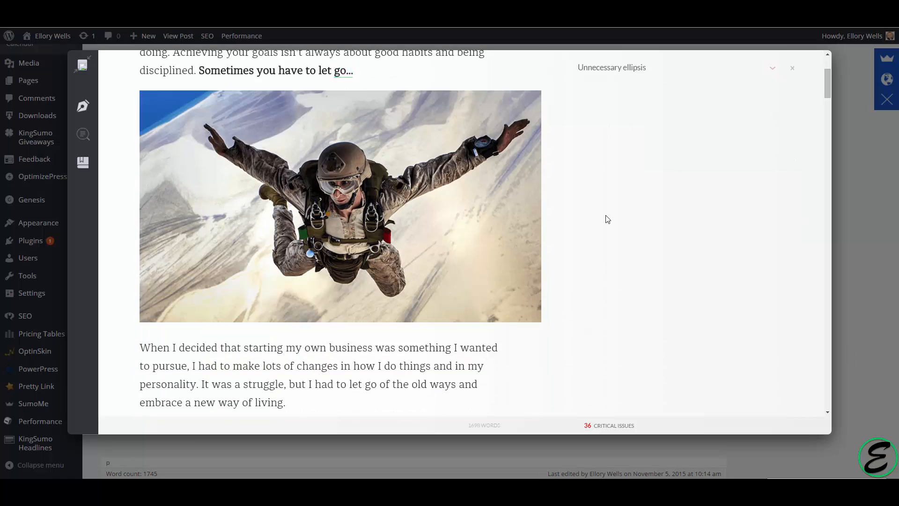
{"action": "scroll", "coordinate": [608, 221], "scroll_direction": "down", "scroll_amount": 3}
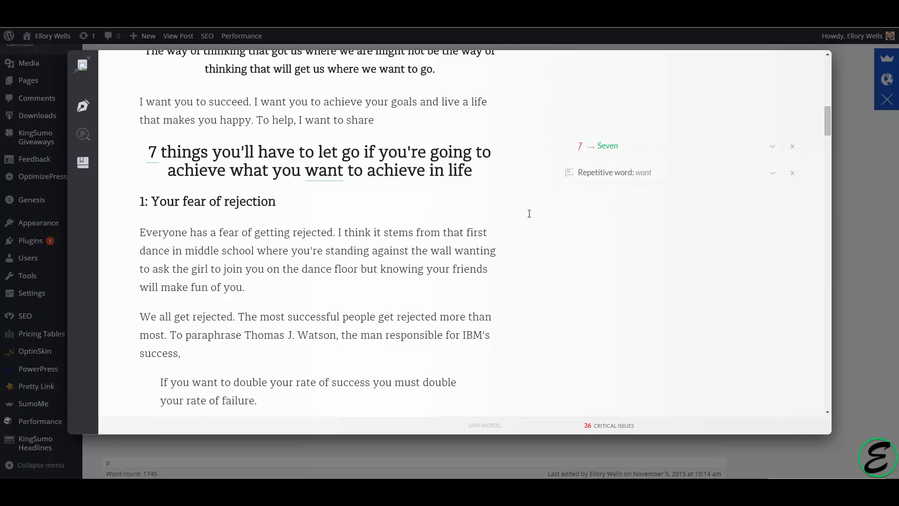
{"action": "scroll", "coordinate": [529, 213], "scroll_direction": "down", "scroll_amount": 3}
{"action": "scroll", "coordinate": [533, 219], "scroll_direction": "down", "scroll_amount": 2}
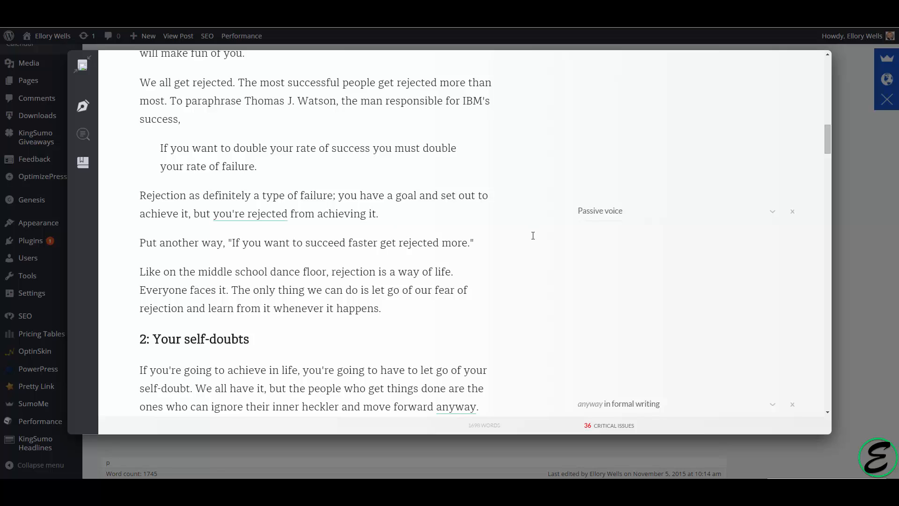
{"action": "scroll", "coordinate": [608, 253], "scroll_direction": "down", "scroll_amount": 10}
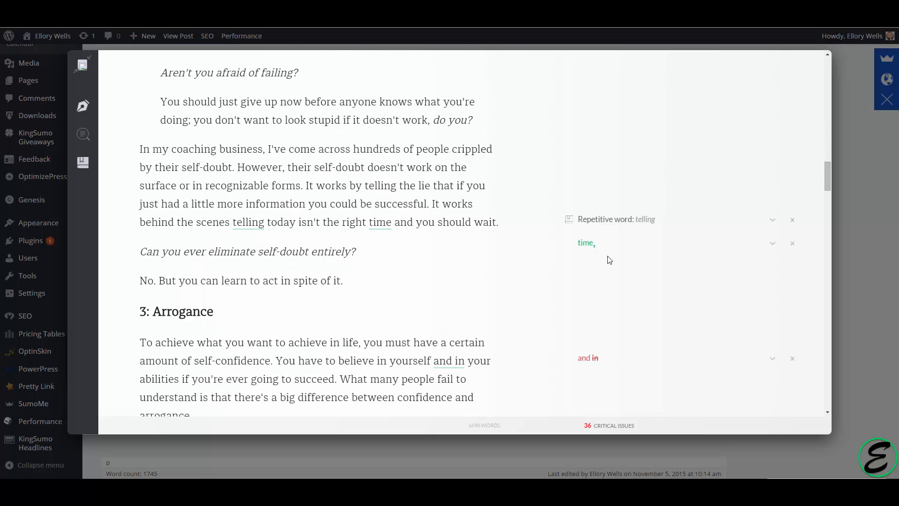
{"action": "scroll", "coordinate": [604, 258], "scroll_direction": "down", "scroll_amount": 1}
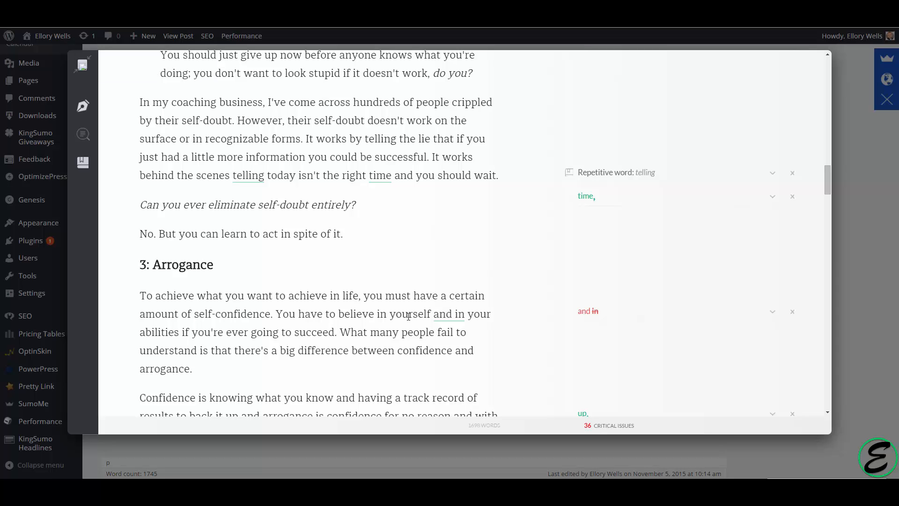
{"action": "scroll", "coordinate": [575, 271], "scroll_direction": "down", "scroll_amount": 12}
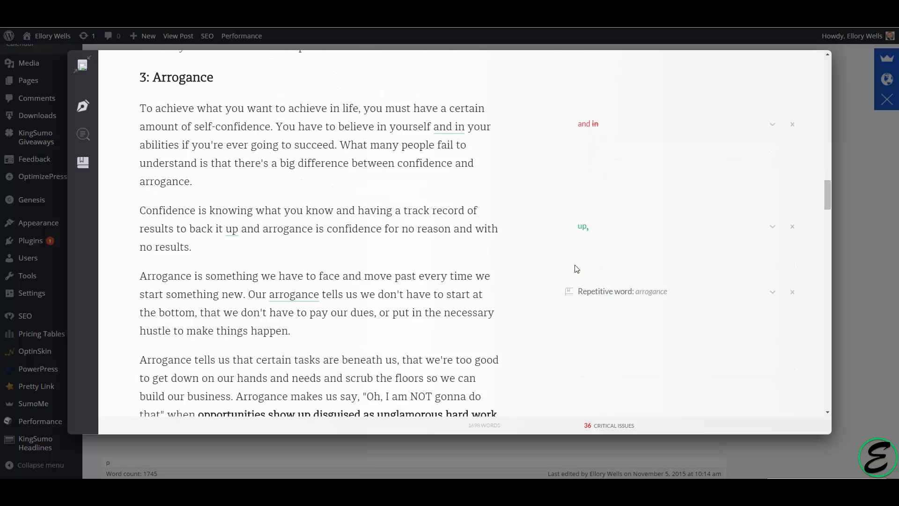
{"action": "scroll", "coordinate": [576, 270], "scroll_direction": "down", "scroll_amount": 5}
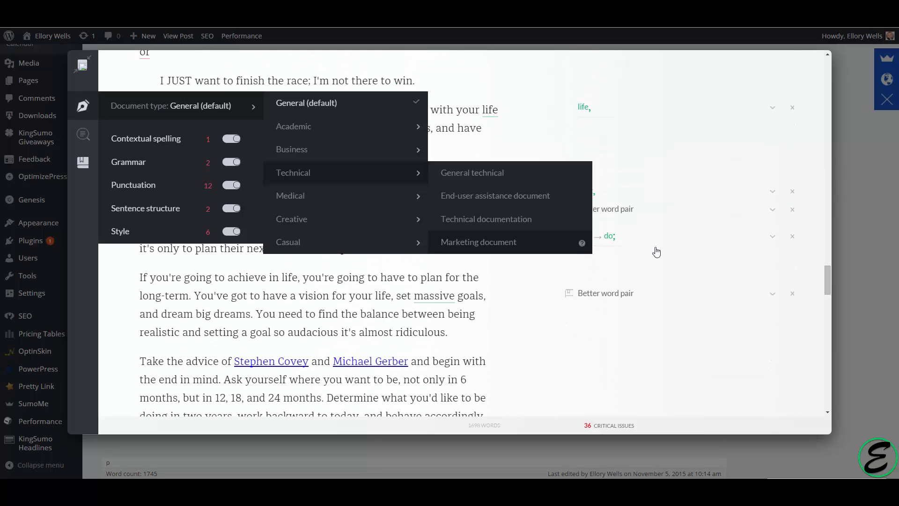
{"action": "left_click", "coordinate": [656, 252]}
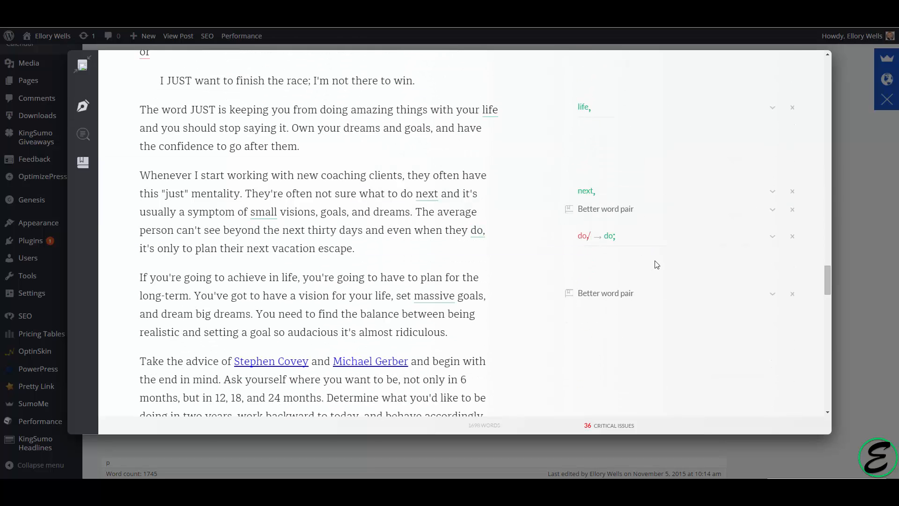
Turn on the plagiarism check and read the sources matched to "You need to find the balance between being" and "They're often not sure what to do next".
{"action": "mouse_move", "coordinate": [85, 137]}
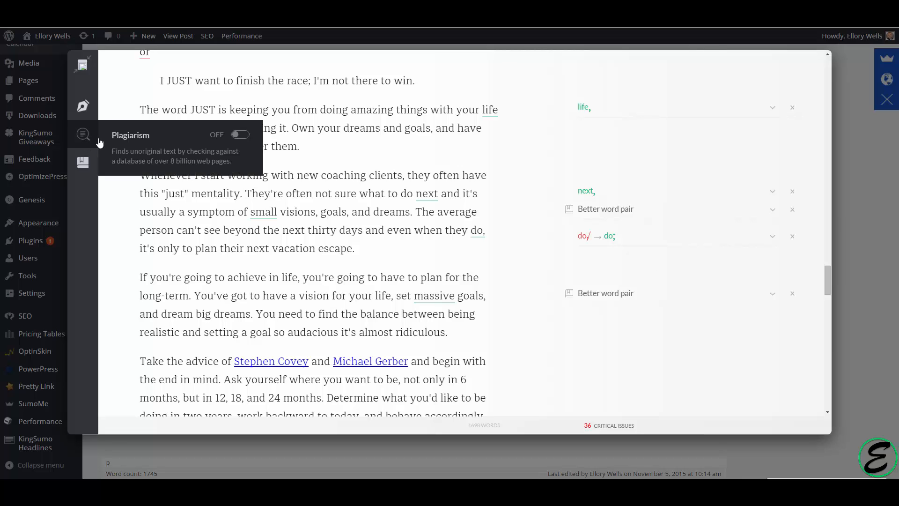
{"action": "left_click", "coordinate": [241, 135]}
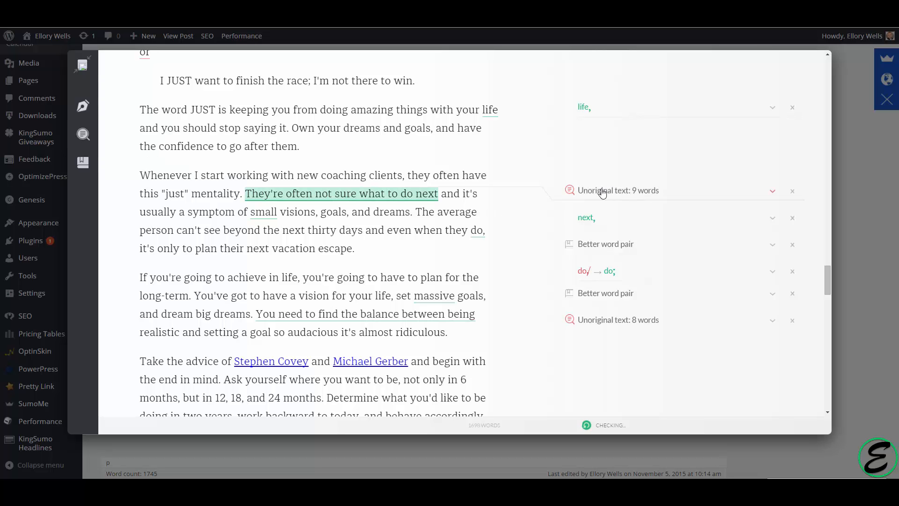
{"action": "left_click", "coordinate": [614, 320]}
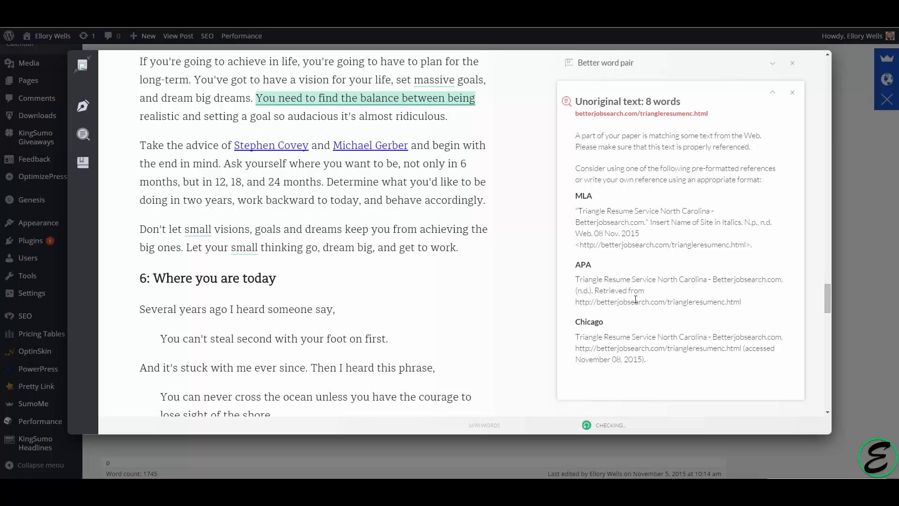
{"action": "scroll", "coordinate": [649, 293], "scroll_direction": "down", "scroll_amount": 3}
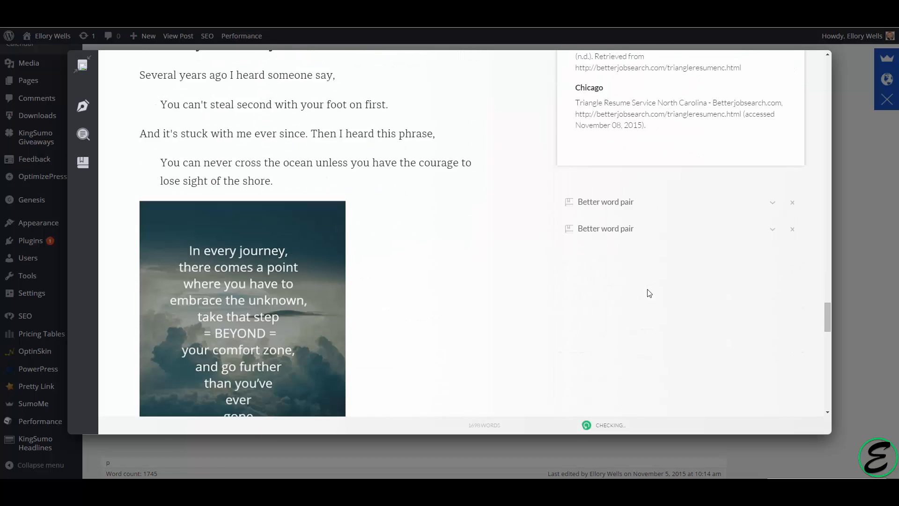
{"action": "left_click", "coordinate": [635, 337]}
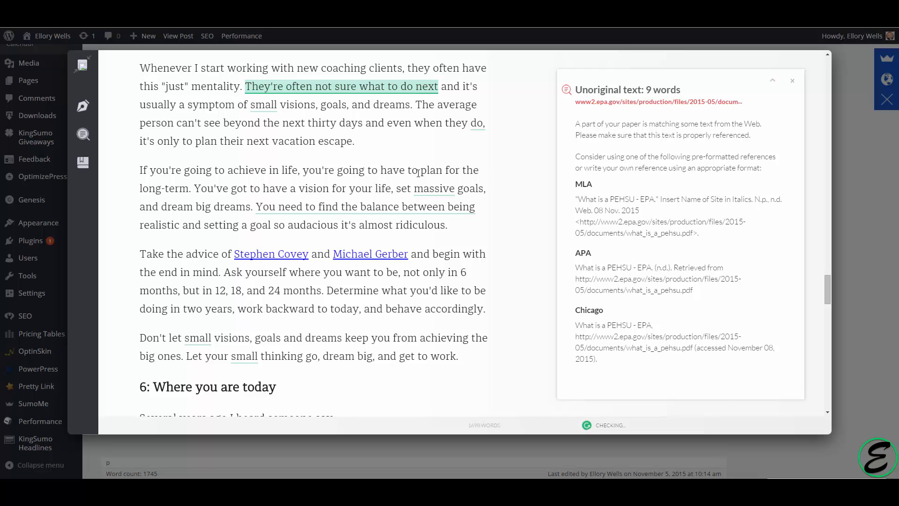
{"action": "left_click", "coordinate": [773, 84]}
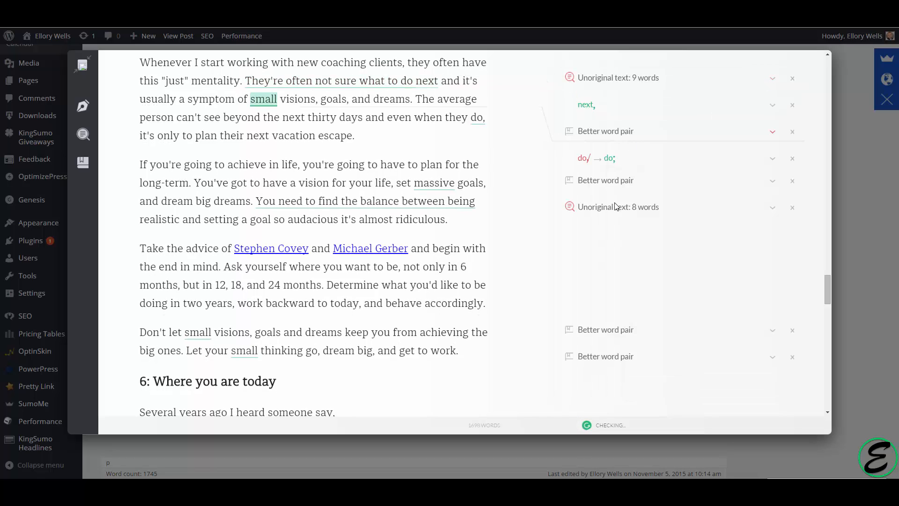
Read the matched source for the unoriginal text "The only thing we can do is let" above section 2, and collapse its details.
{"action": "scroll", "coordinate": [642, 207], "scroll_direction": "up", "scroll_amount": 10}
{"action": "scroll", "coordinate": [643, 207], "scroll_direction": "up", "scroll_amount": 15}
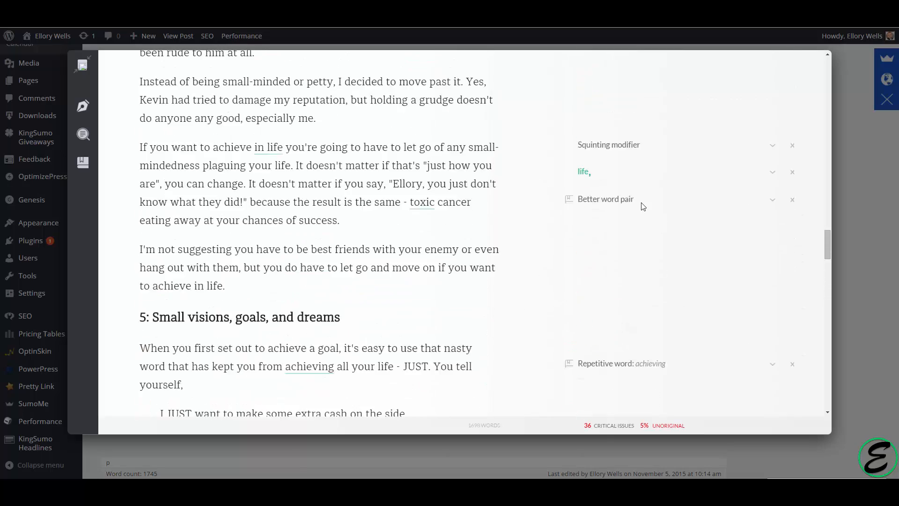
{"action": "scroll", "coordinate": [643, 208], "scroll_direction": "up", "scroll_amount": 3}
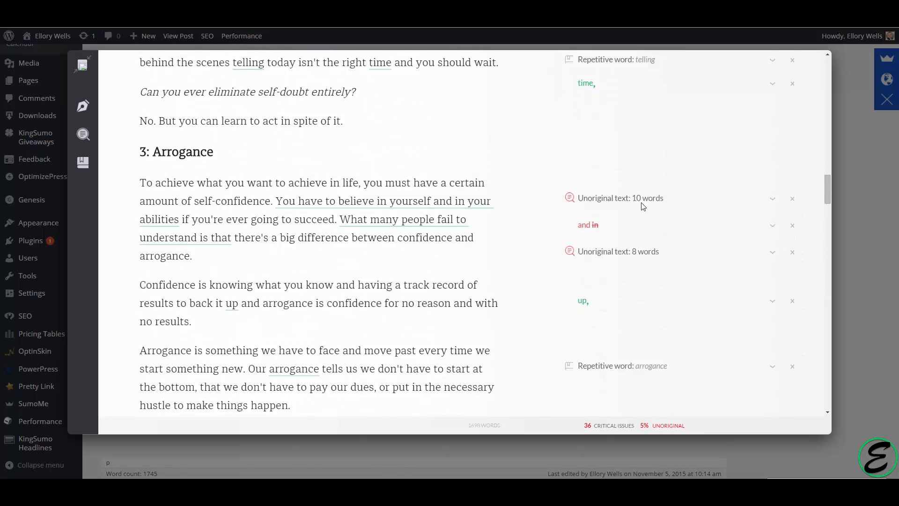
{"action": "scroll", "coordinate": [642, 207], "scroll_direction": "up", "scroll_amount": 15}
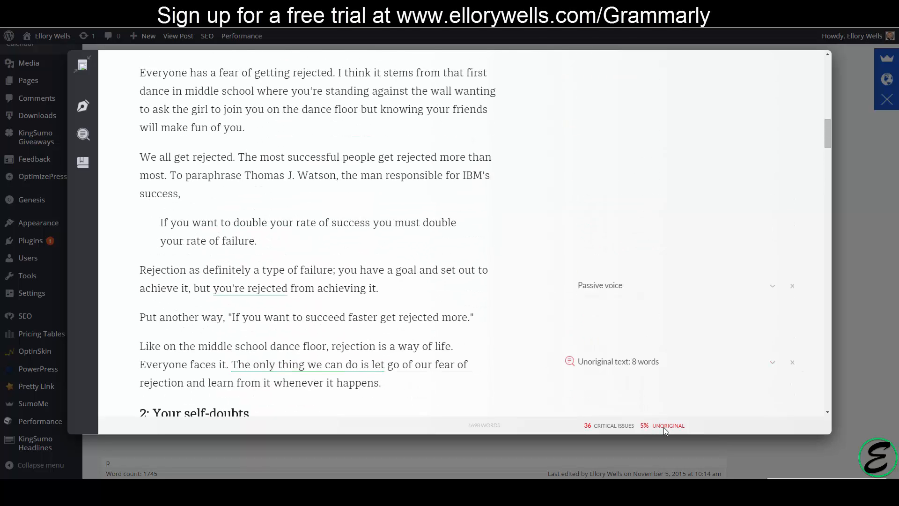
{"action": "left_click", "coordinate": [612, 366]}
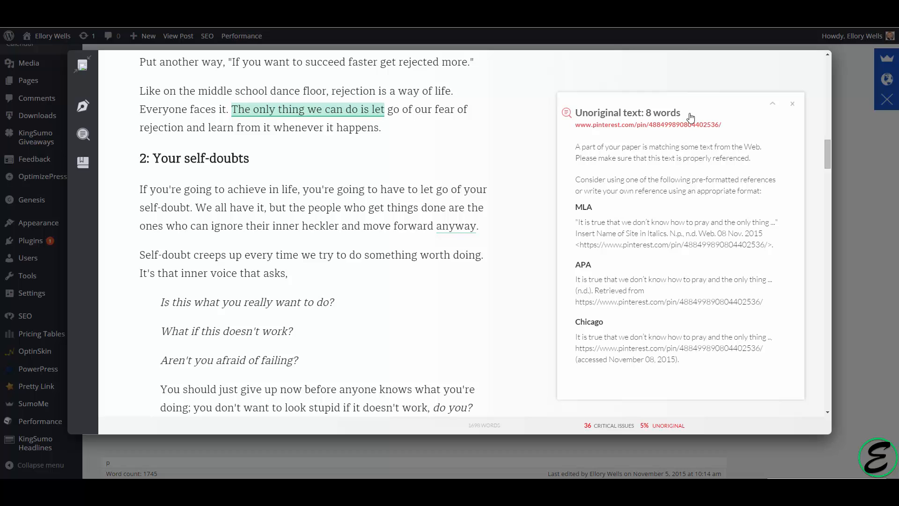
{"action": "left_click", "coordinate": [772, 104]}
Open the unoriginal text flag on "thinking that will get us where we want to go." and dismiss it.
{"action": "scroll", "coordinate": [609, 220], "scroll_direction": "up", "scroll_amount": 10}
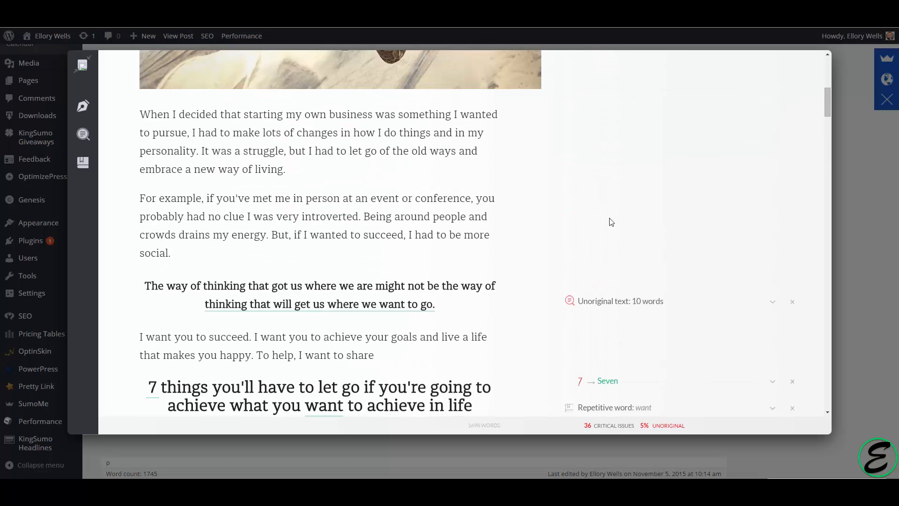
{"action": "left_click", "coordinate": [618, 307]}
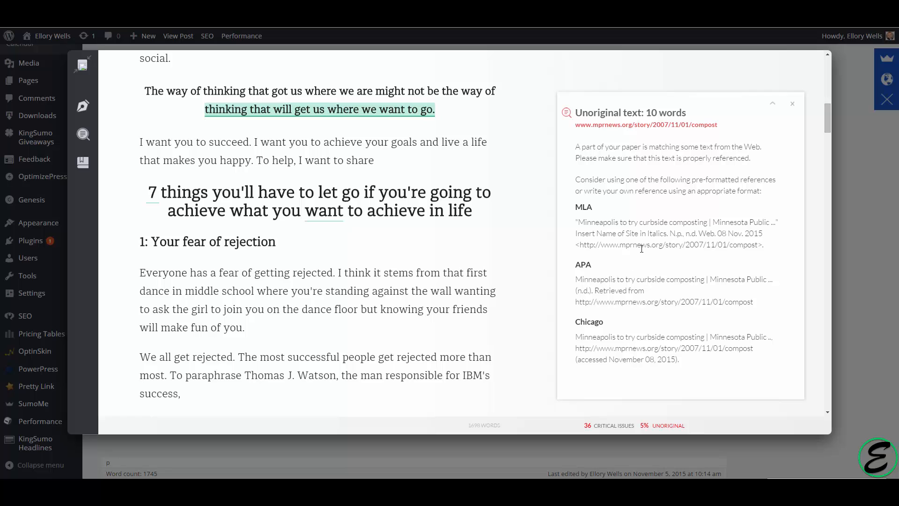
{"action": "left_click", "coordinate": [793, 105]}
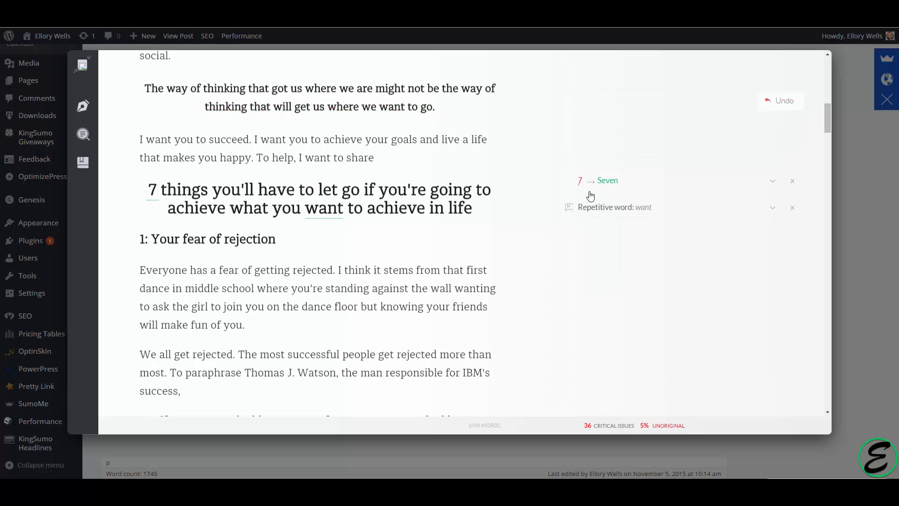
Go through the remaining flags down to section 5 and dismiss the unoriginal text flag on "You need to find the balance between being".
{"action": "scroll", "coordinate": [585, 195], "scroll_direction": "up", "scroll_amount": 10}
{"action": "scroll", "coordinate": [588, 197], "scroll_direction": "down", "scroll_amount": 15}
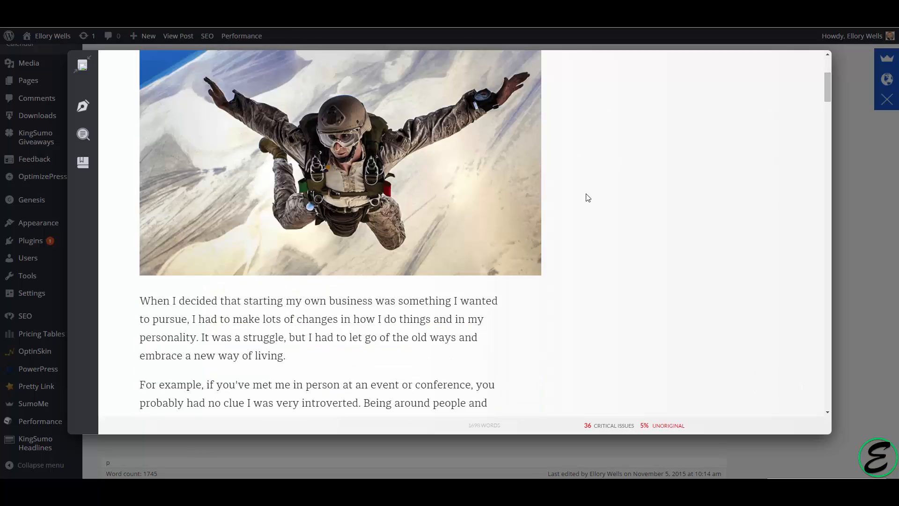
{"action": "scroll", "coordinate": [588, 197], "scroll_direction": "down", "scroll_amount": 13}
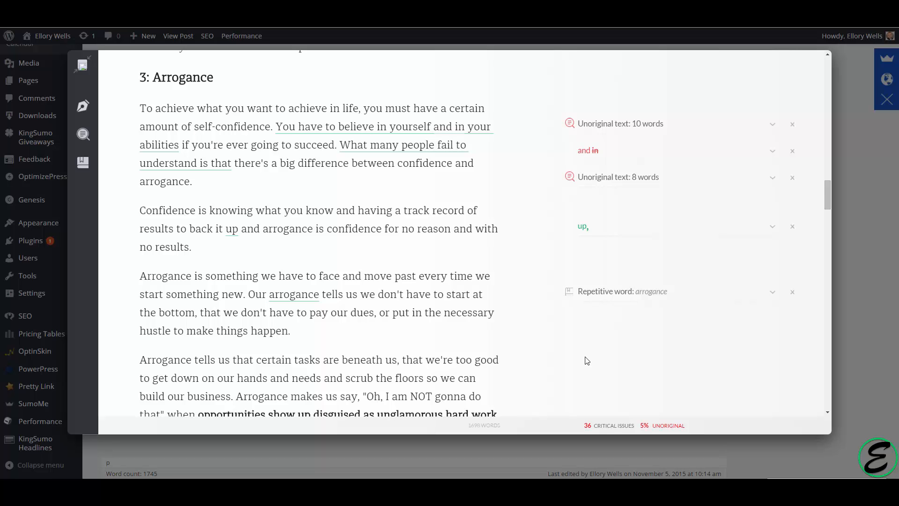
{"action": "scroll", "coordinate": [581, 356], "scroll_direction": "down", "scroll_amount": 6}
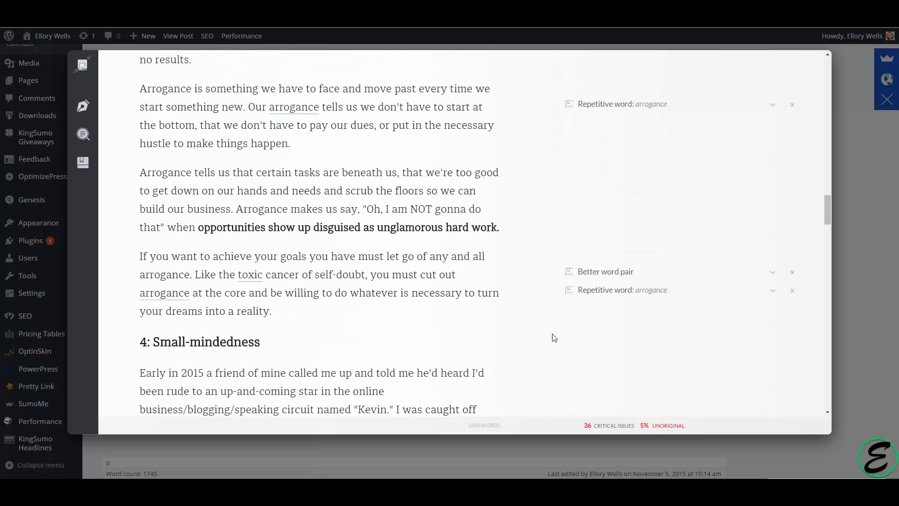
{"action": "scroll", "coordinate": [549, 325], "scroll_direction": "down", "scroll_amount": 13}
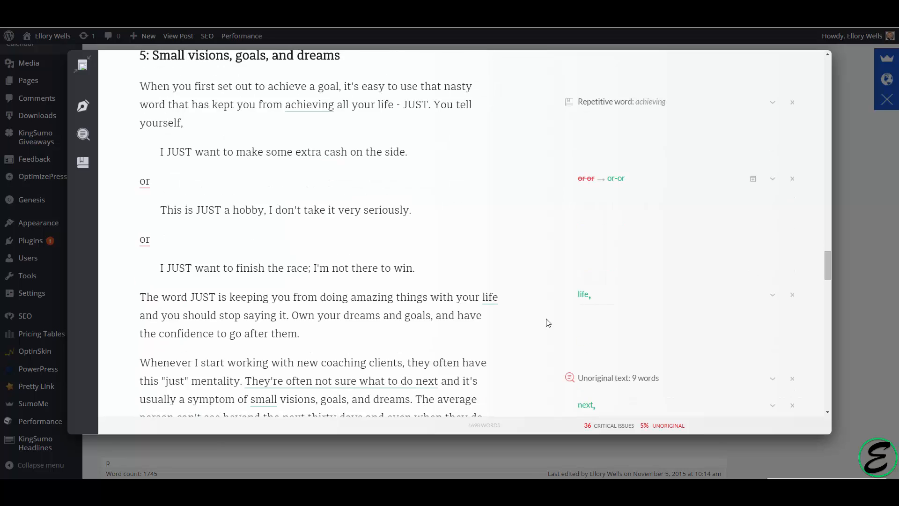
{"action": "scroll", "coordinate": [548, 323], "scroll_direction": "down", "scroll_amount": 6}
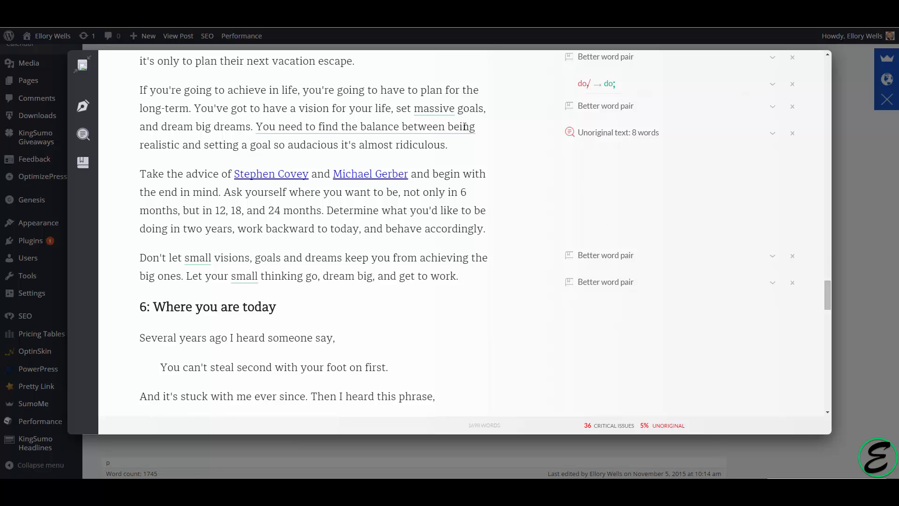
{"action": "left_click", "coordinate": [619, 133]}
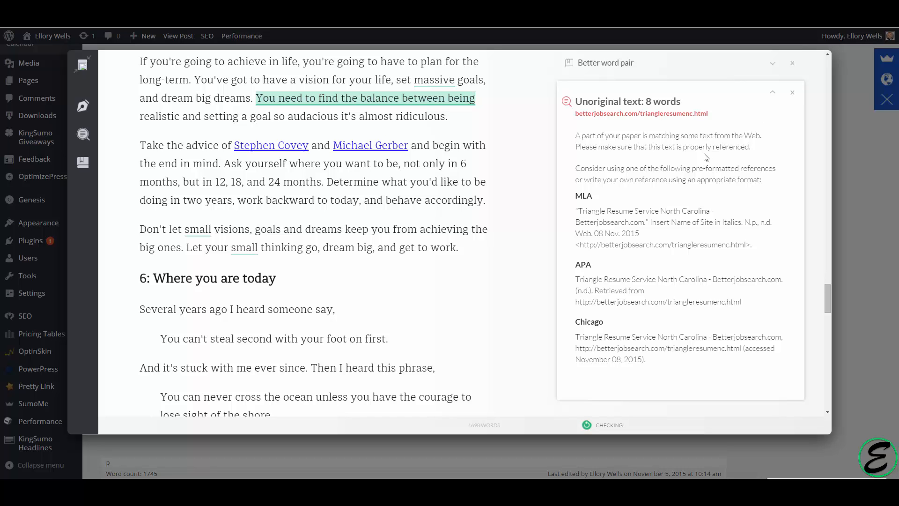
{"action": "left_click", "coordinate": [792, 92]}
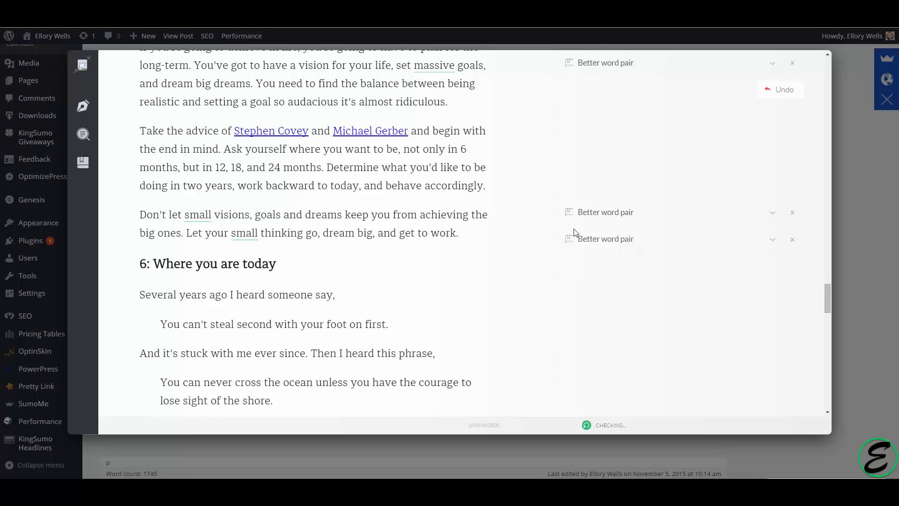
Read the better word pair suggestions for "small" in "small visions" and "small thinking" just before section 6, and collapse them.
{"action": "left_click", "coordinate": [606, 213]}
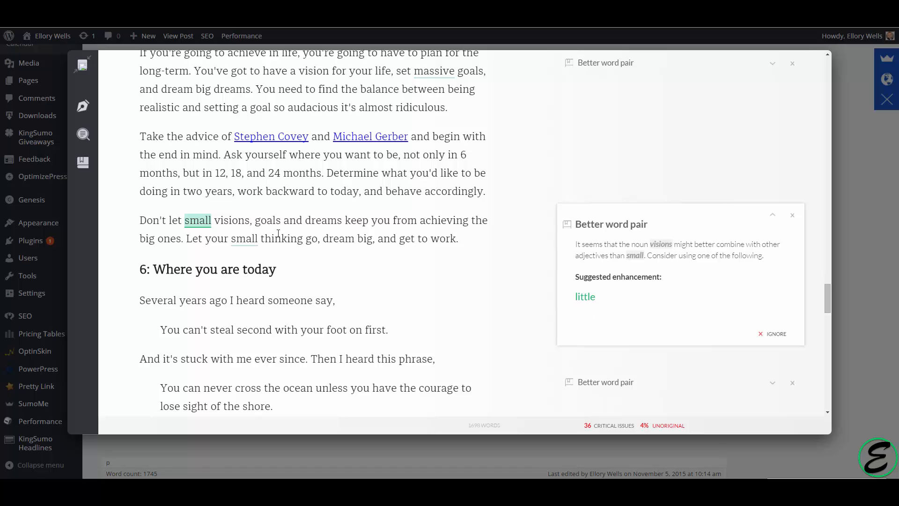
{"action": "left_click", "coordinate": [247, 240]}
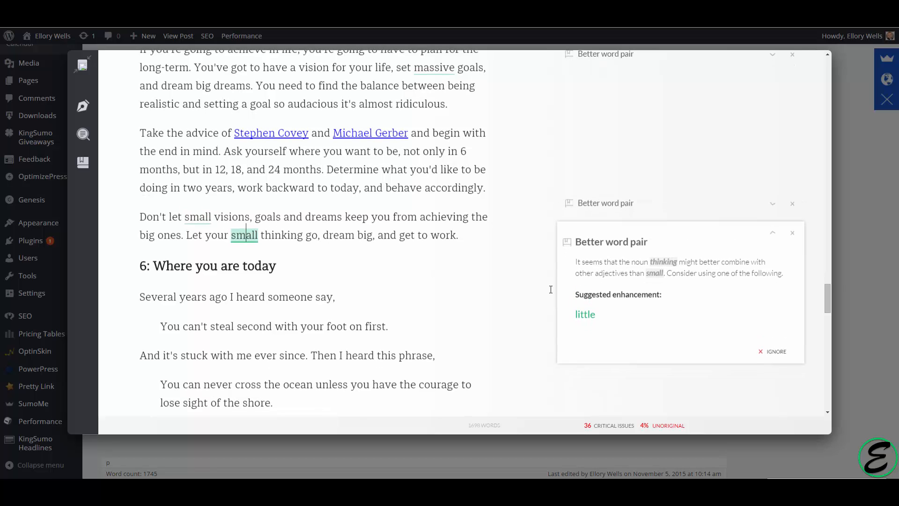
{"action": "left_click", "coordinate": [476, 279]}
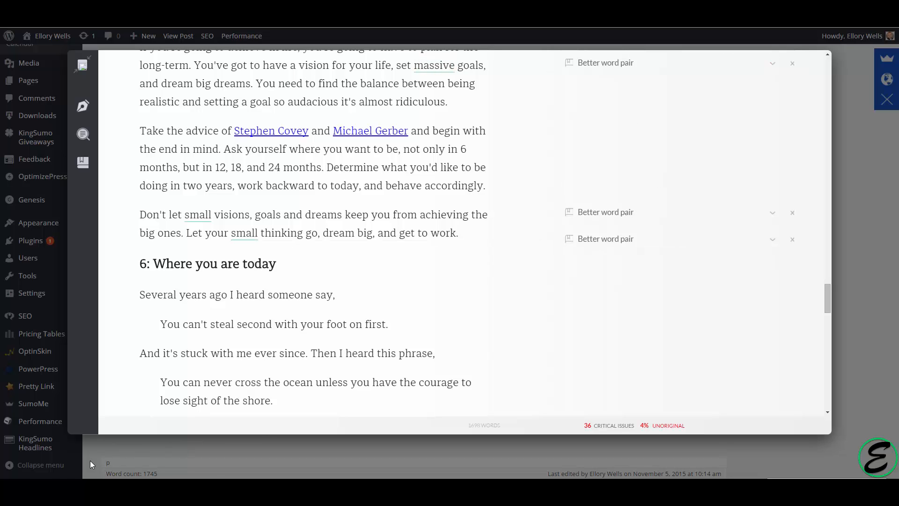
Switch to the Grammarly website and view the sign-up section and footer of its home page.
{"action": "left_click", "coordinate": [175, 435]}
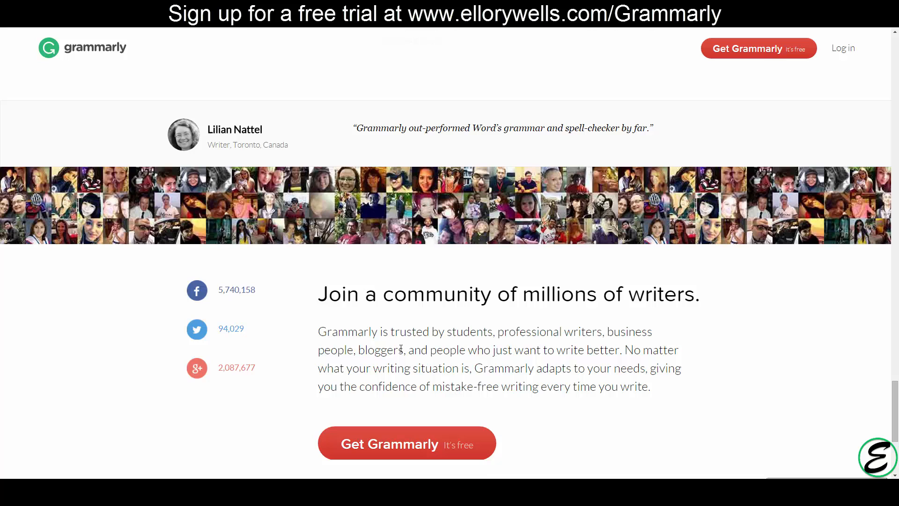
{"action": "scroll", "coordinate": [386, 182], "scroll_direction": "down", "scroll_amount": 5}
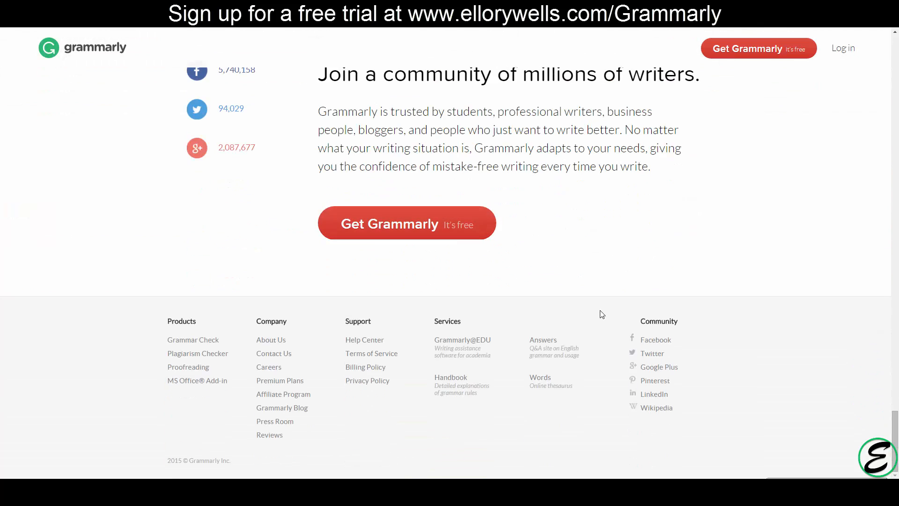
Look through the feature sections of the Grammarly home page and return to section 4 of the manuscript in Word.
{"action": "scroll", "coordinate": [199, 412], "scroll_direction": "up", "scroll_amount": 6}
{"action": "scroll", "coordinate": [199, 411], "scroll_direction": "down", "scroll_amount": 5}
{"action": "scroll", "coordinate": [659, 243], "scroll_direction": "up", "scroll_amount": 18}
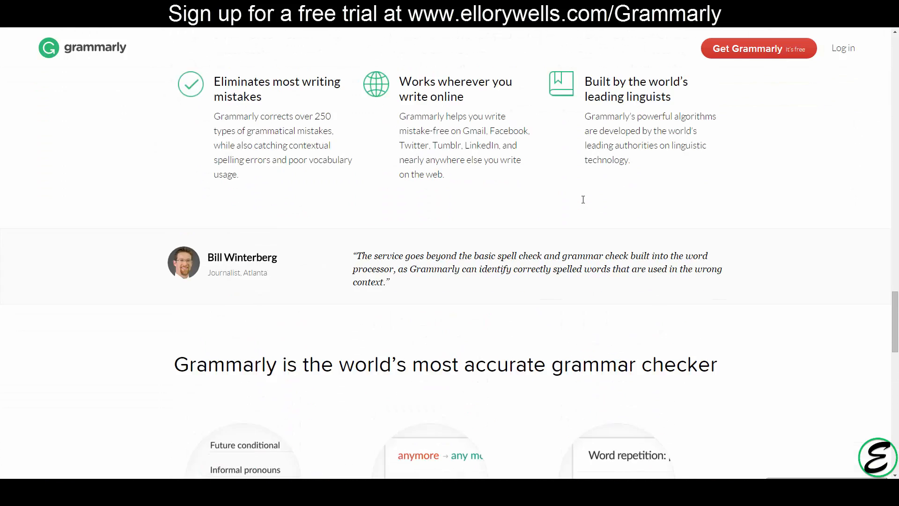
{"action": "scroll", "coordinate": [583, 205], "scroll_direction": "down", "scroll_amount": 2}
{"action": "scroll", "coordinate": [583, 205], "scroll_direction": "down", "scroll_amount": 2}
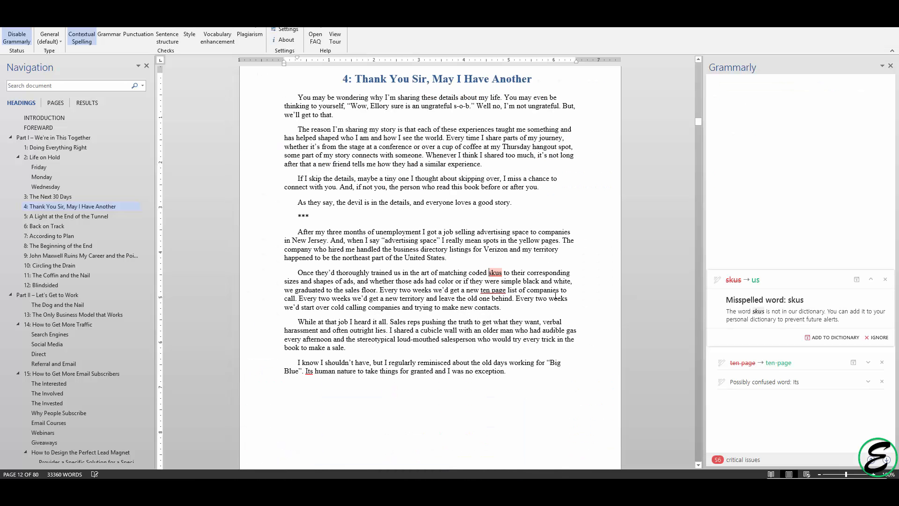
{"action": "scroll", "coordinate": [544, 295], "scroll_direction": "down", "scroll_amount": 1}
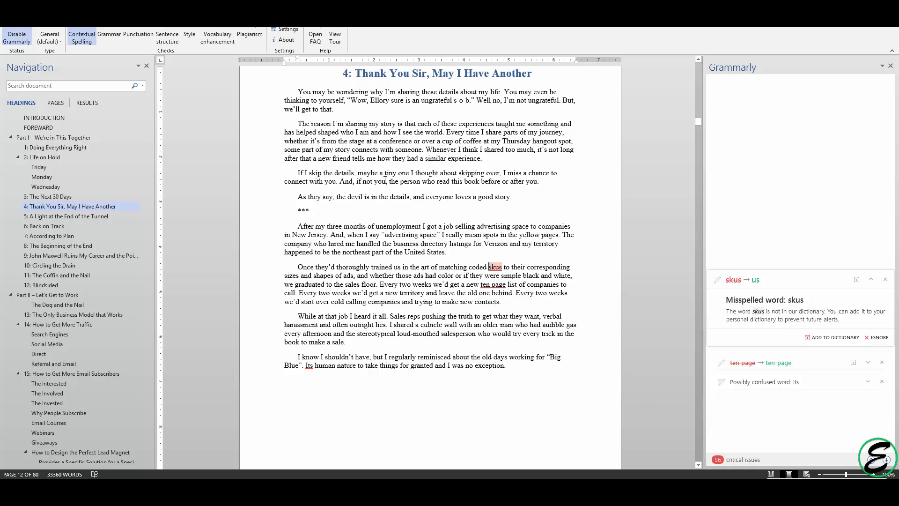
{"action": "scroll", "coordinate": [385, 181], "scroll_direction": "down", "scroll_amount": 1}
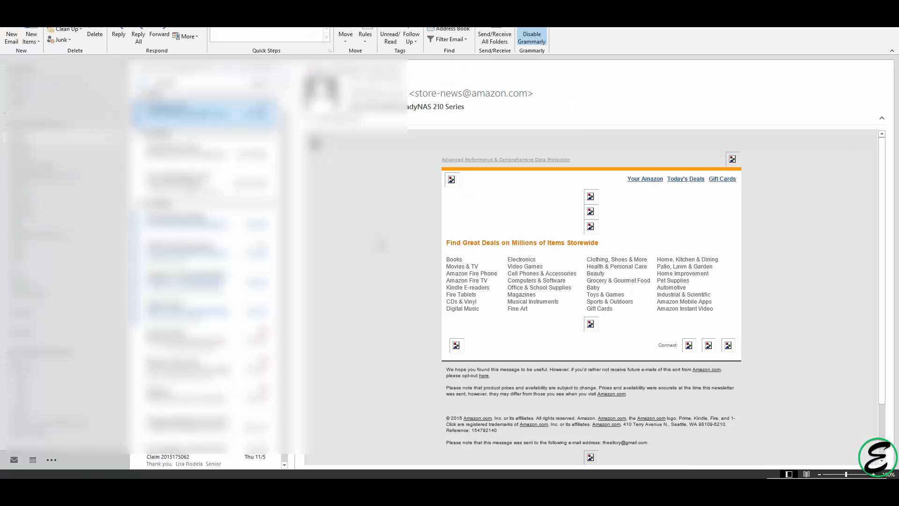
Start a new email in Outlook, acknowledge Grammarly's Undo notice, and widen and reposition the message window.
{"action": "left_click", "coordinate": [11, 35]}
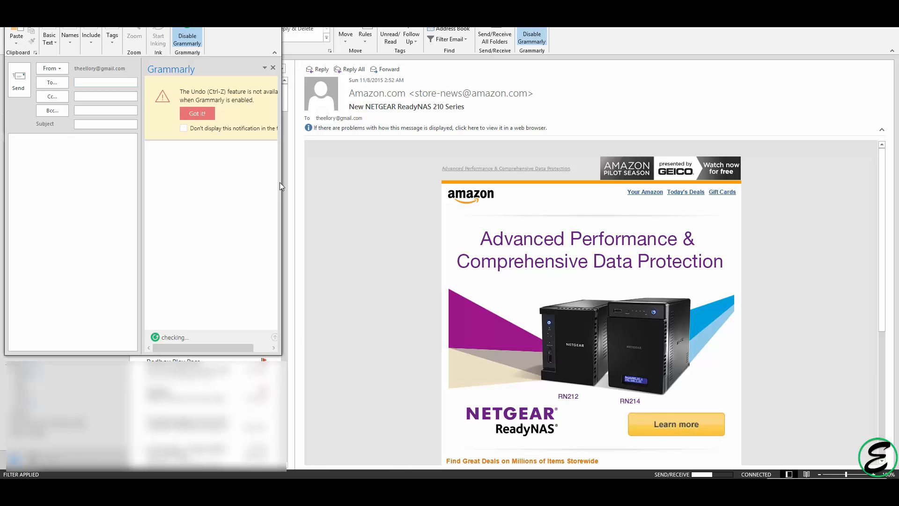
{"action": "left_click_drag", "start_coordinate": [281, 181], "coordinate": [418, 183]}
{"action": "left_click", "coordinate": [335, 113]}
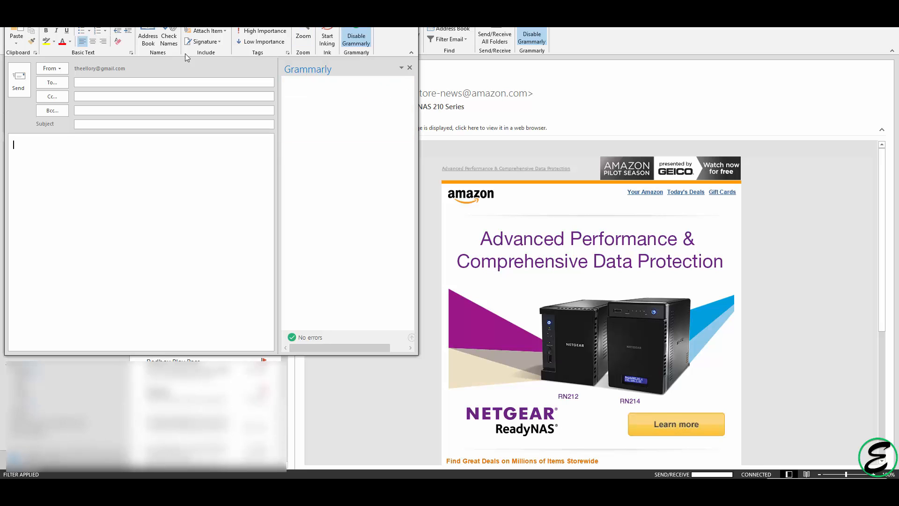
{"action": "left_click_drag", "start_coordinate": [250, 27], "coordinate": [352, 40]}
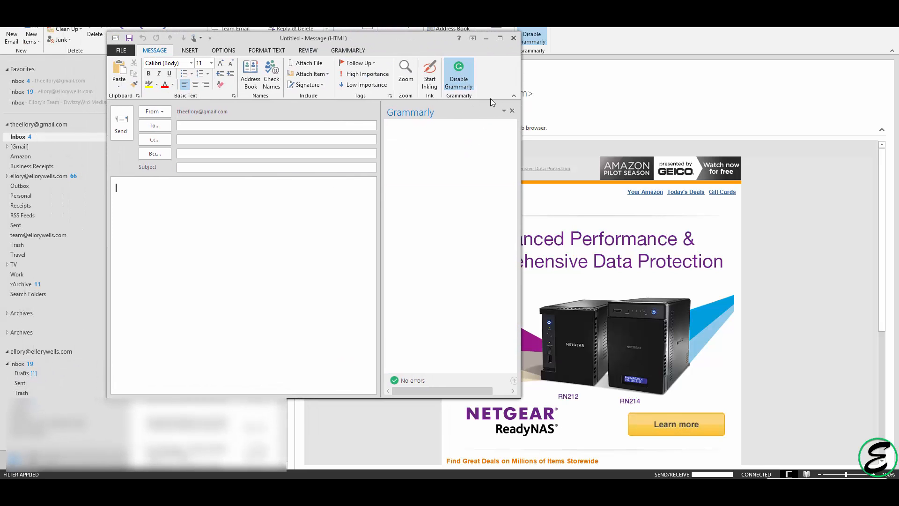
Close Grammarly for the new email and enable it again.
{"action": "left_click", "coordinate": [512, 111]}
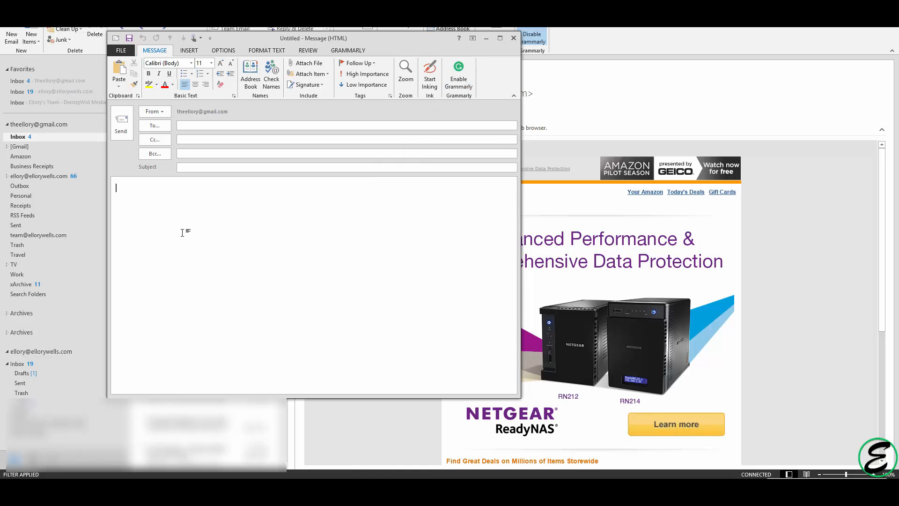
{"action": "left_click", "coordinate": [463, 89]}
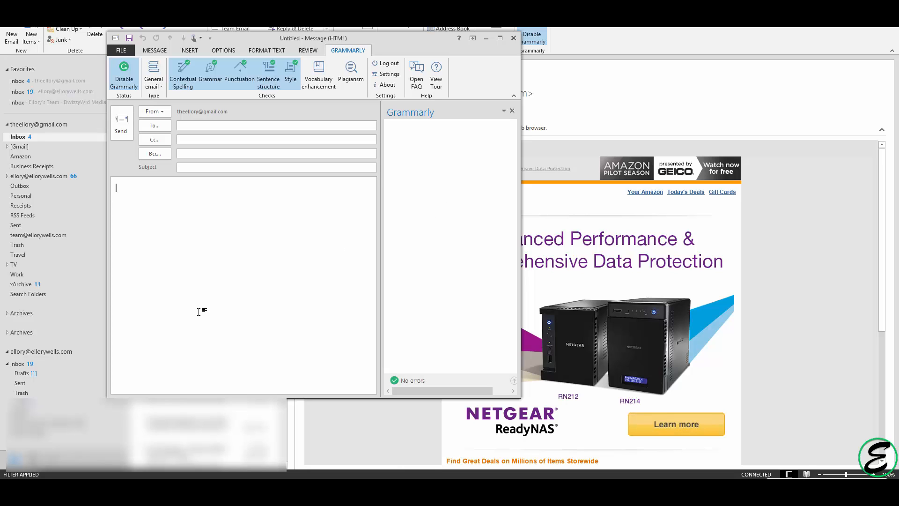
Switch back to the Grammarly website, open the Premium Plans page and review the monthly, quarterly and annual subscription prices.
{"action": "left_click", "coordinate": [112, 489]}
{"action": "left_click", "coordinate": [142, 444]}
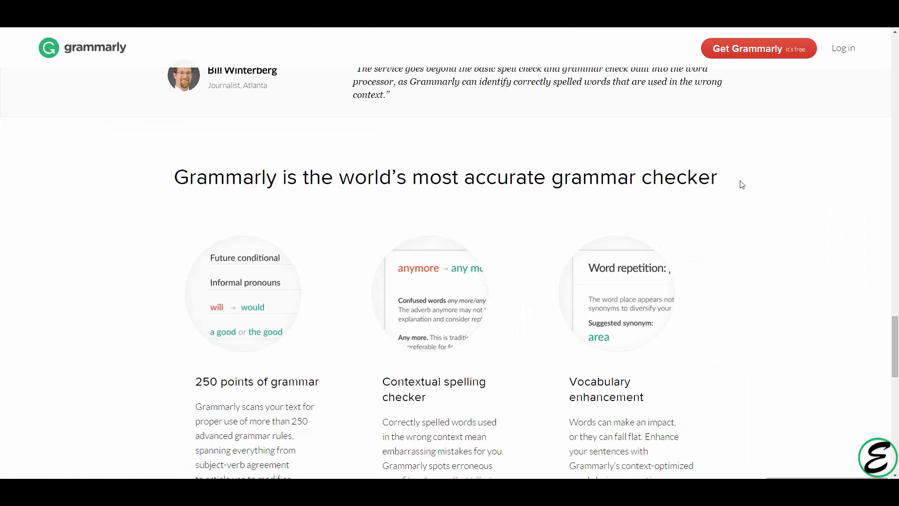
{"action": "scroll", "coordinate": [775, 207], "scroll_direction": "down", "scroll_amount": 15}
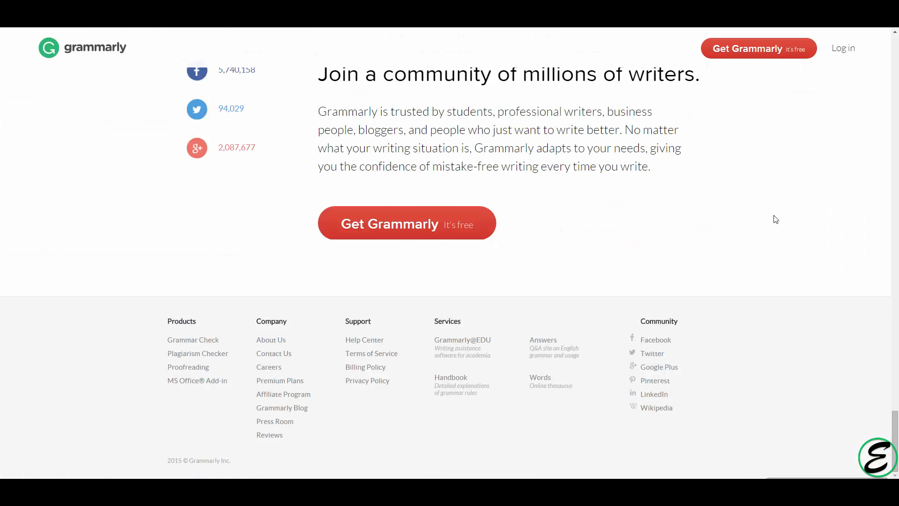
{"action": "left_click", "coordinate": [277, 380]}
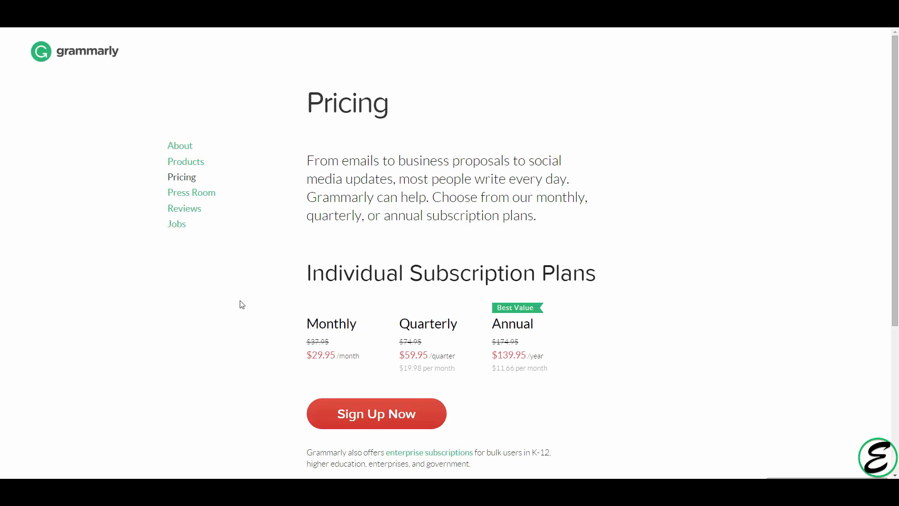
{"action": "scroll", "coordinate": [210, 303], "scroll_direction": "down", "scroll_amount": 2}
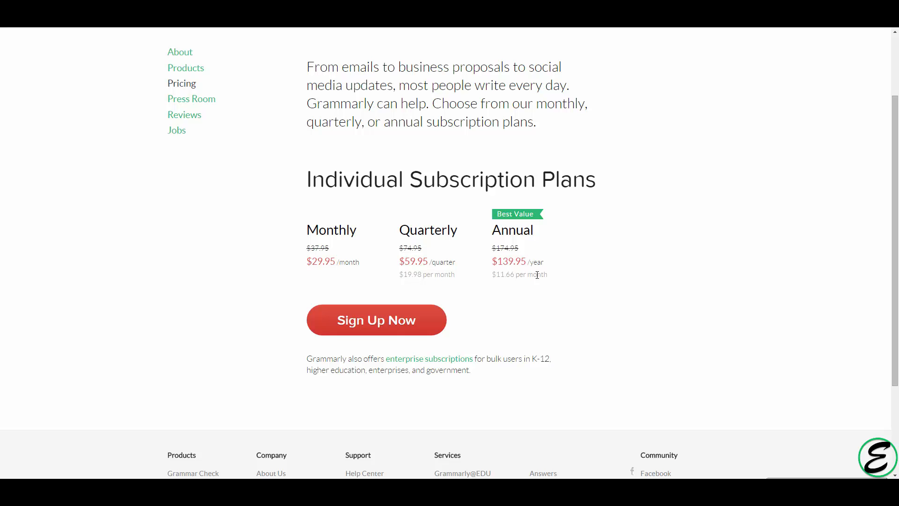
{"action": "scroll", "coordinate": [537, 275], "scroll_direction": "up", "scroll_amount": 2}
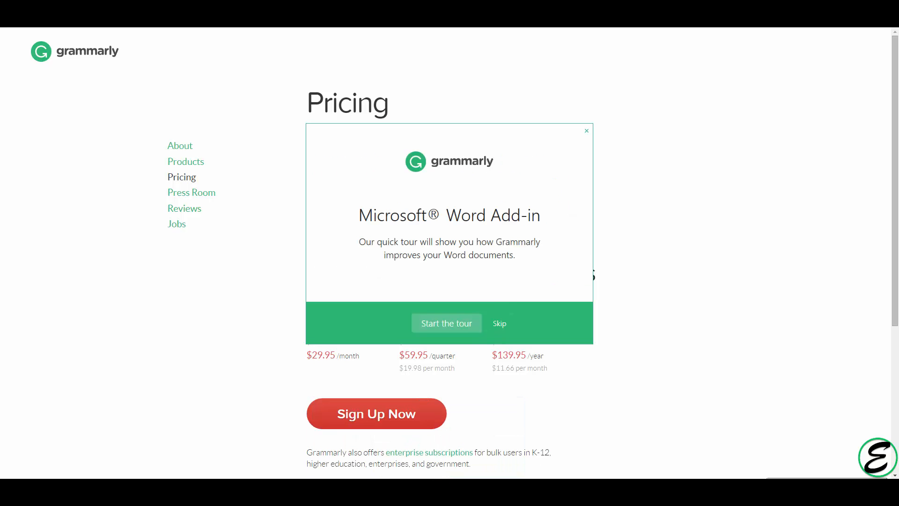
Switch to the Word manuscript, jump to the INTRODUCTION heading and go back up to the table of contents.
{"action": "left_click", "coordinate": [370, 433]}
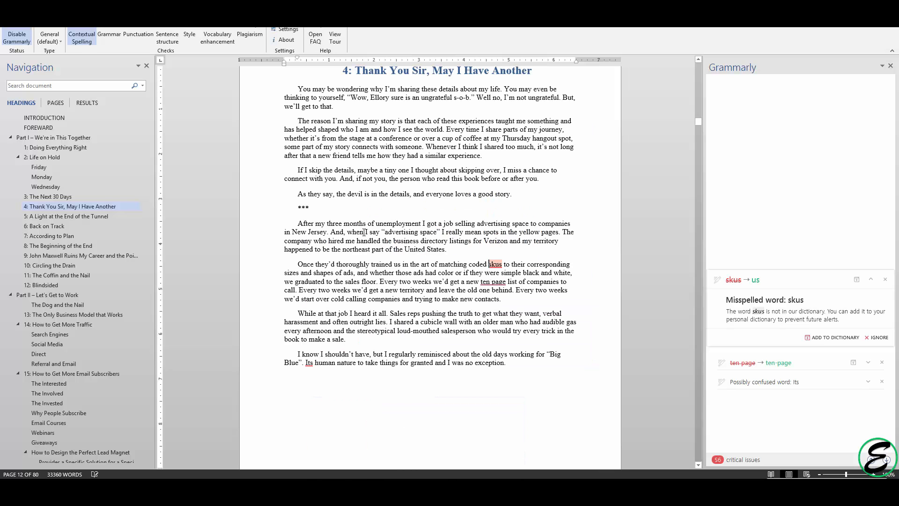
{"action": "left_click", "coordinate": [66, 118]}
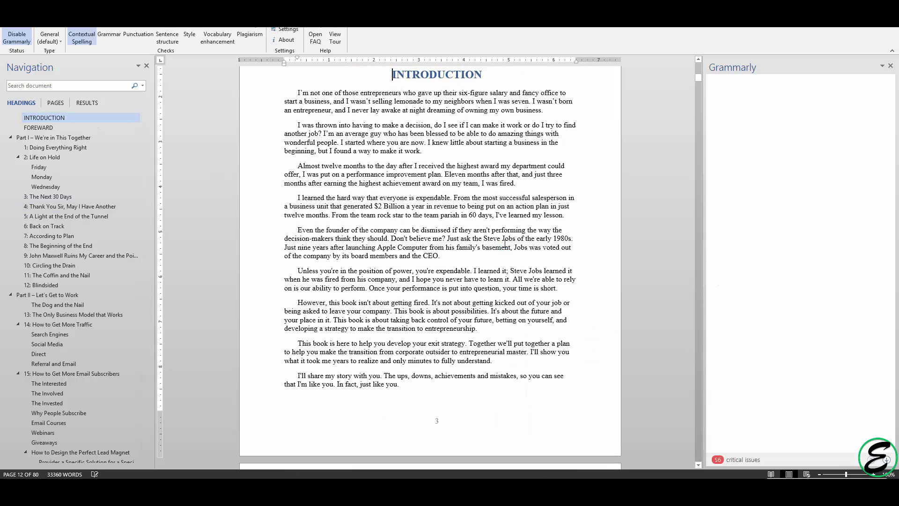
{"action": "scroll", "coordinate": [499, 240], "scroll_direction": "up", "scroll_amount": 15}
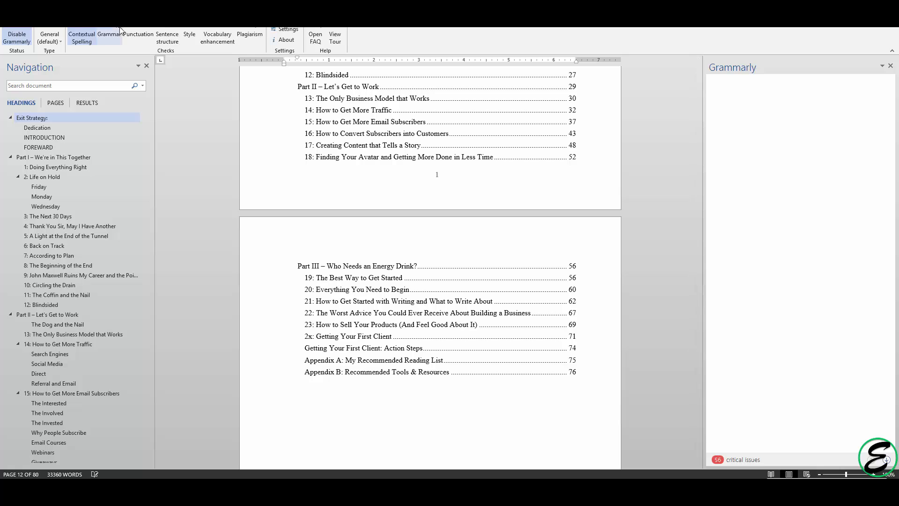